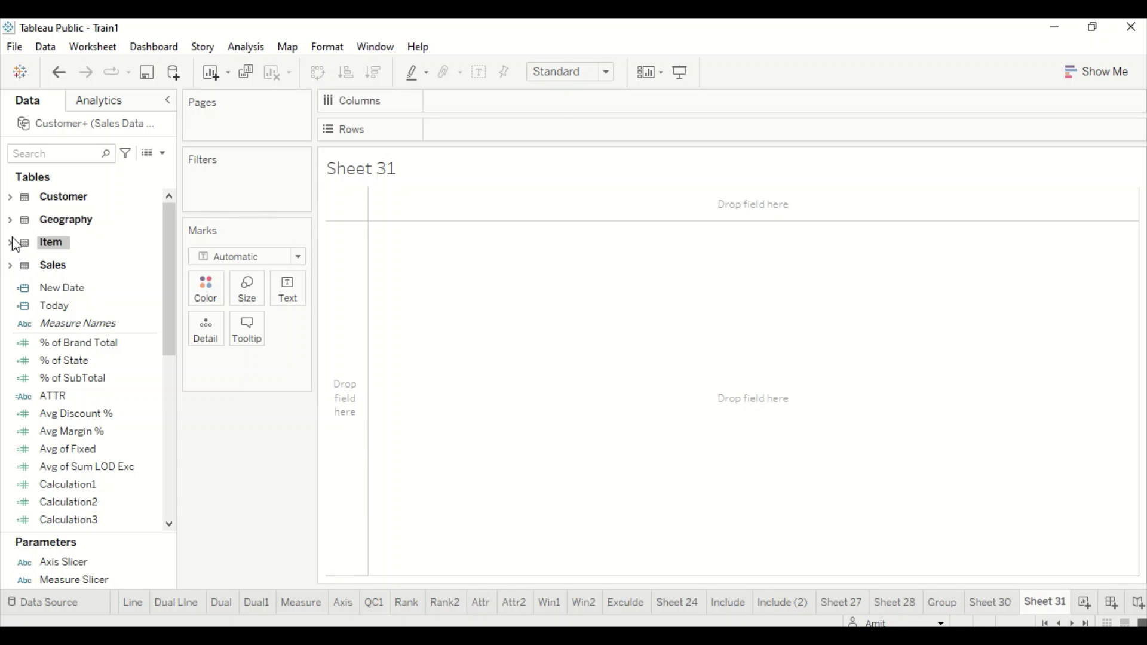
Step: Place Brand and Category in the view, with Brand on Columns after Category
click(10, 243)
drag(67, 280, 410, 257)
click(74, 369)
drag(74, 373, 412, 299)
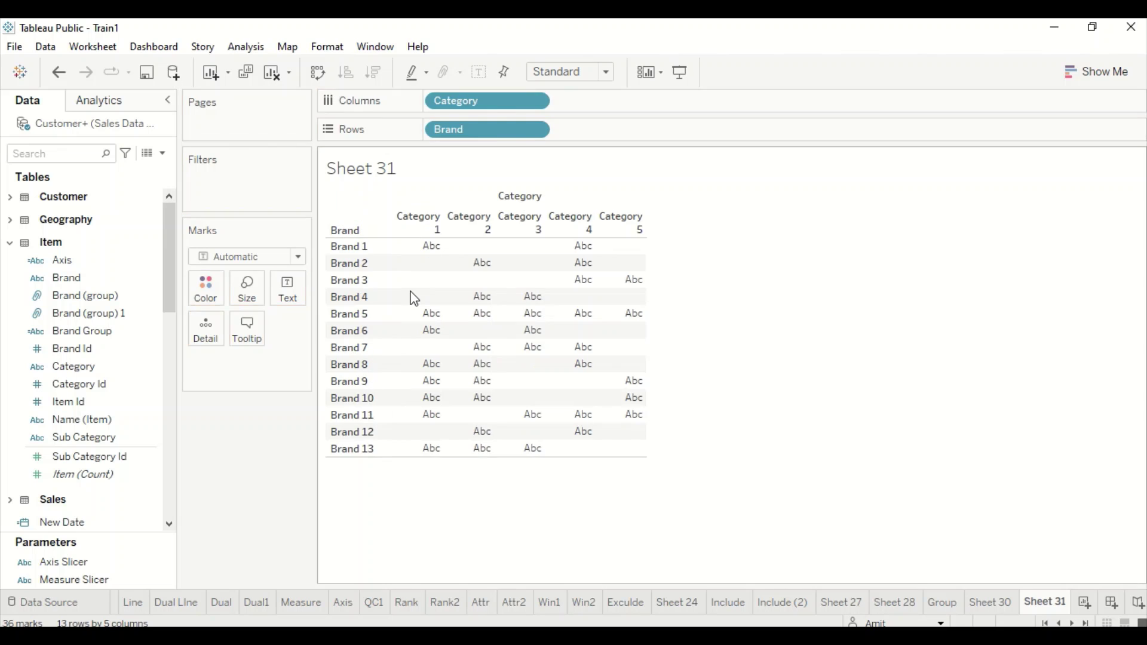
drag(483, 129, 632, 108)
Step: Add summed Net Sales to Rows to draw a bar for each Brand within Category
scroll(72, 434, down, 1)
scroll(72, 434, down, 5)
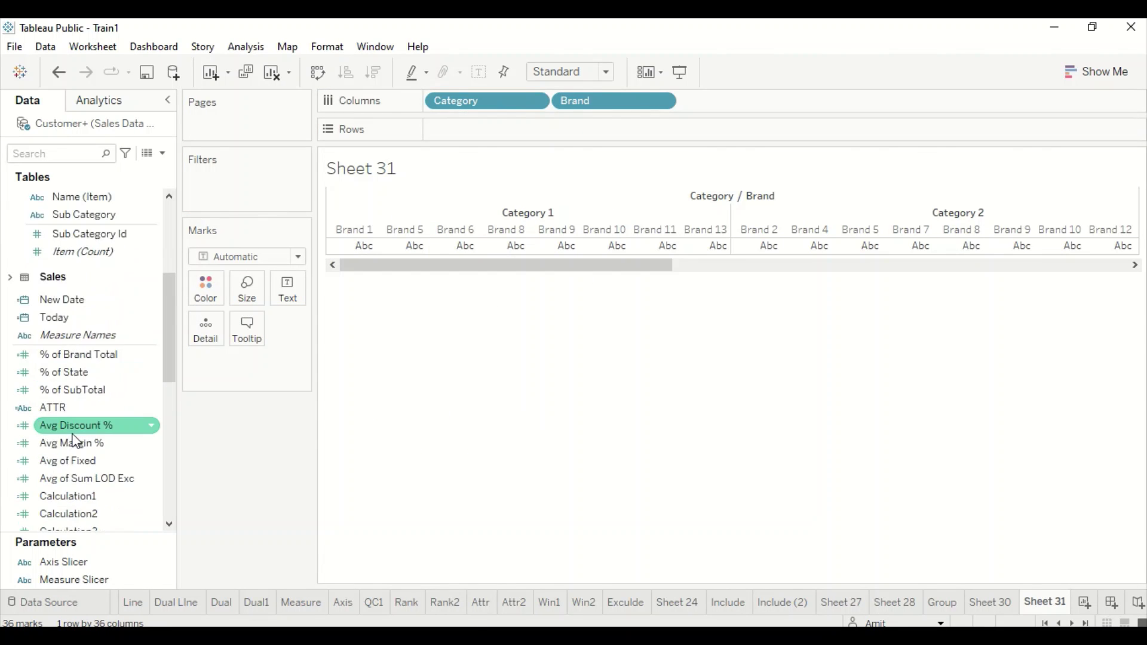
scroll(76, 445, down, 2)
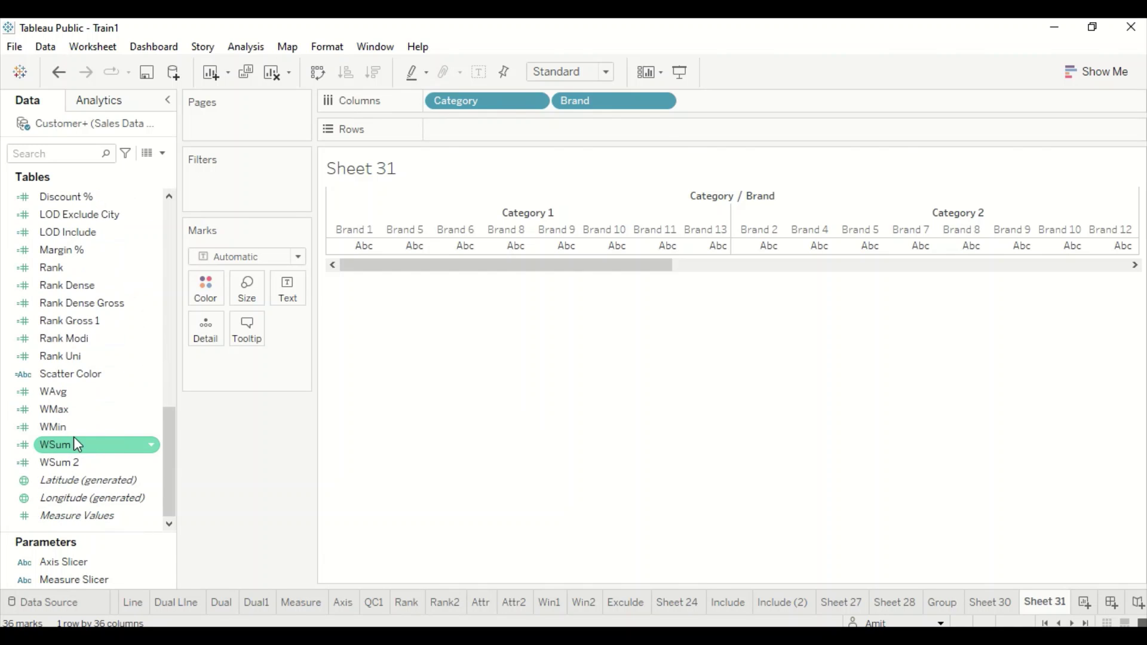
scroll(76, 445, up, 7)
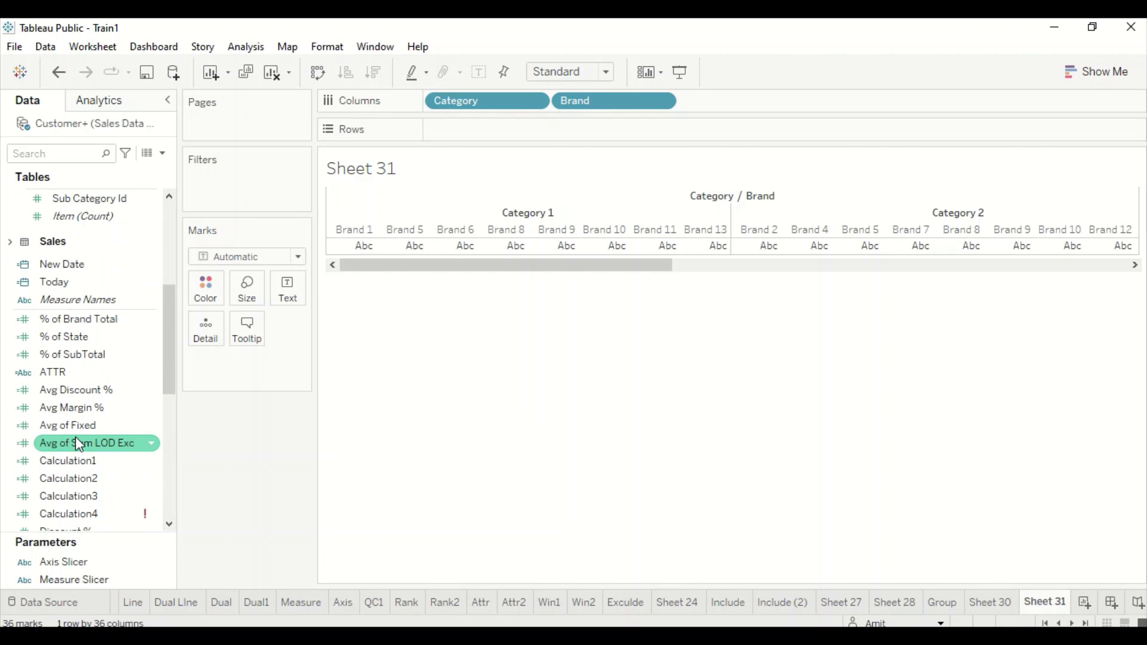
scroll(77, 443, up, 3)
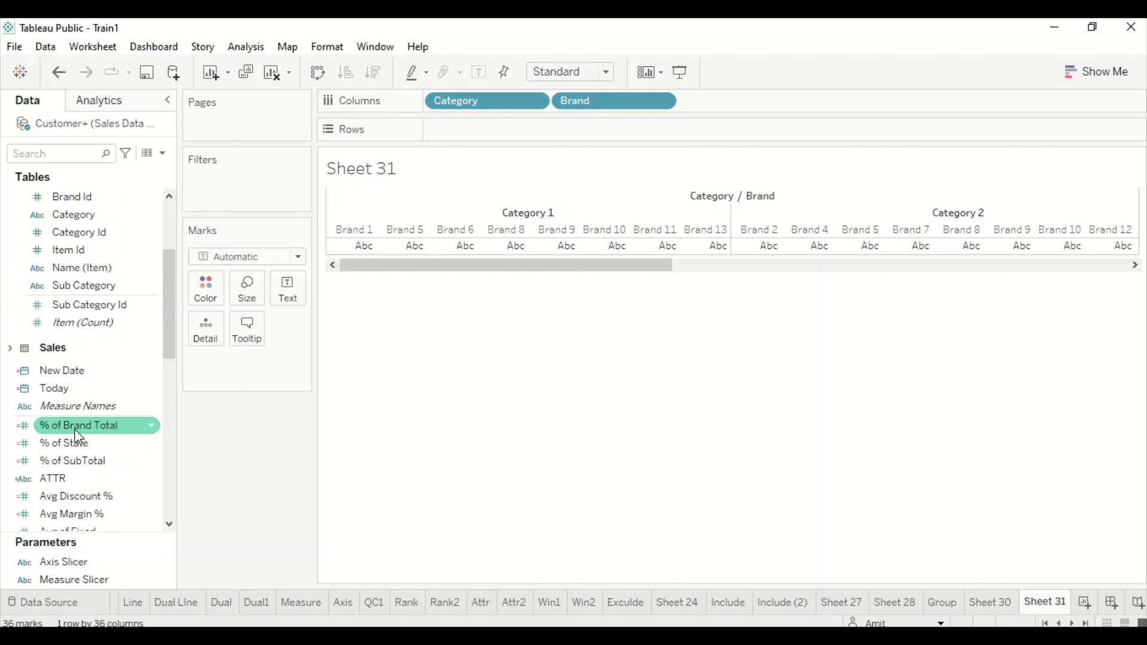
scroll(74, 429, up, 3)
text(ne)
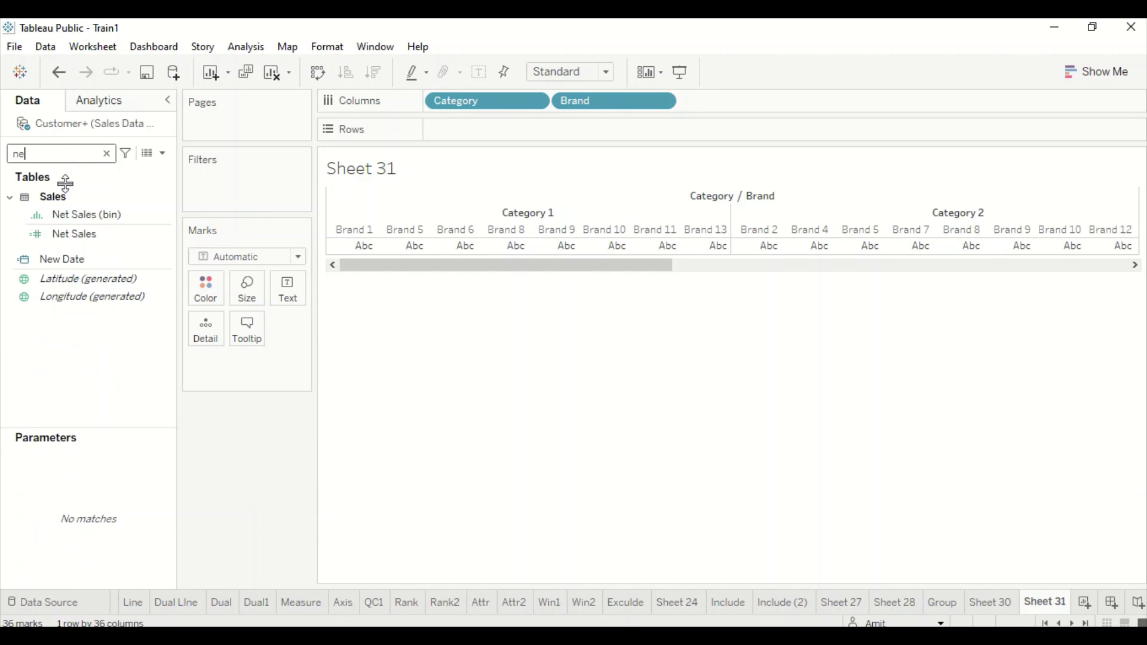
drag(67, 233, 471, 138)
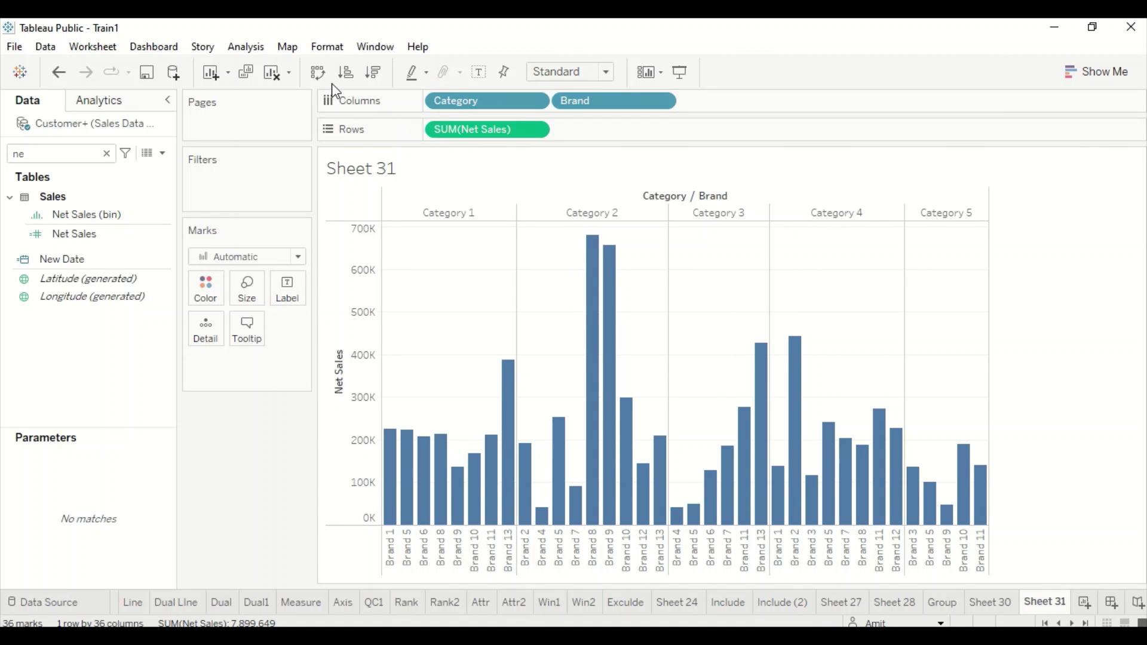
click(1096, 82)
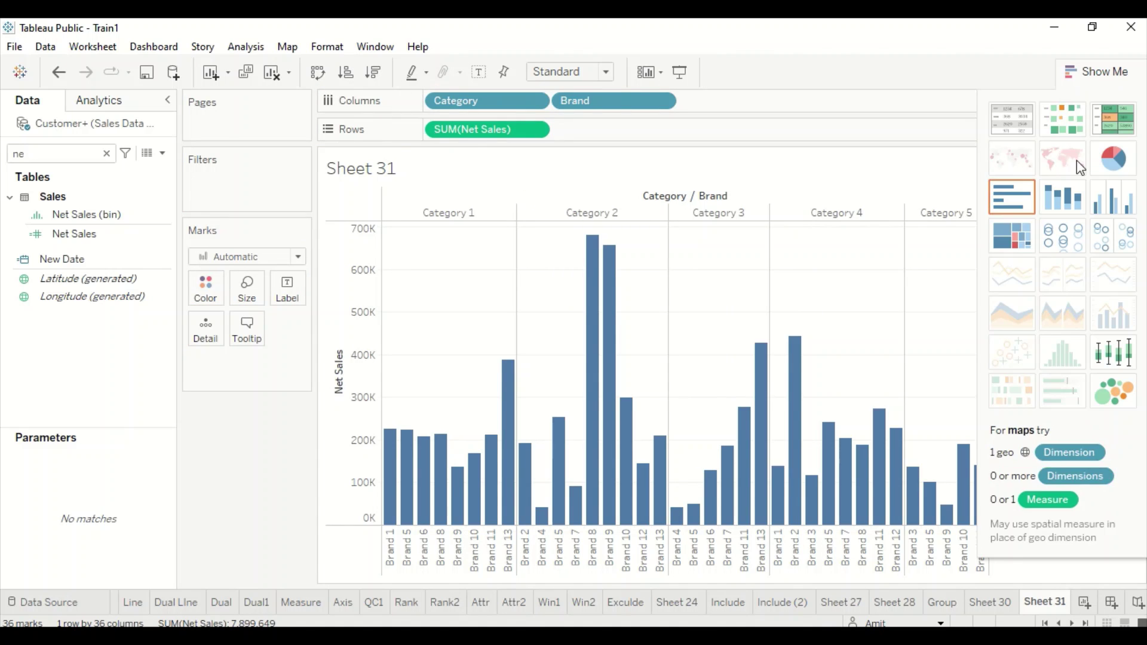
Step: Convert the chart to a Net Sales text table with Brand and Category nested on Rows
click(1016, 123)
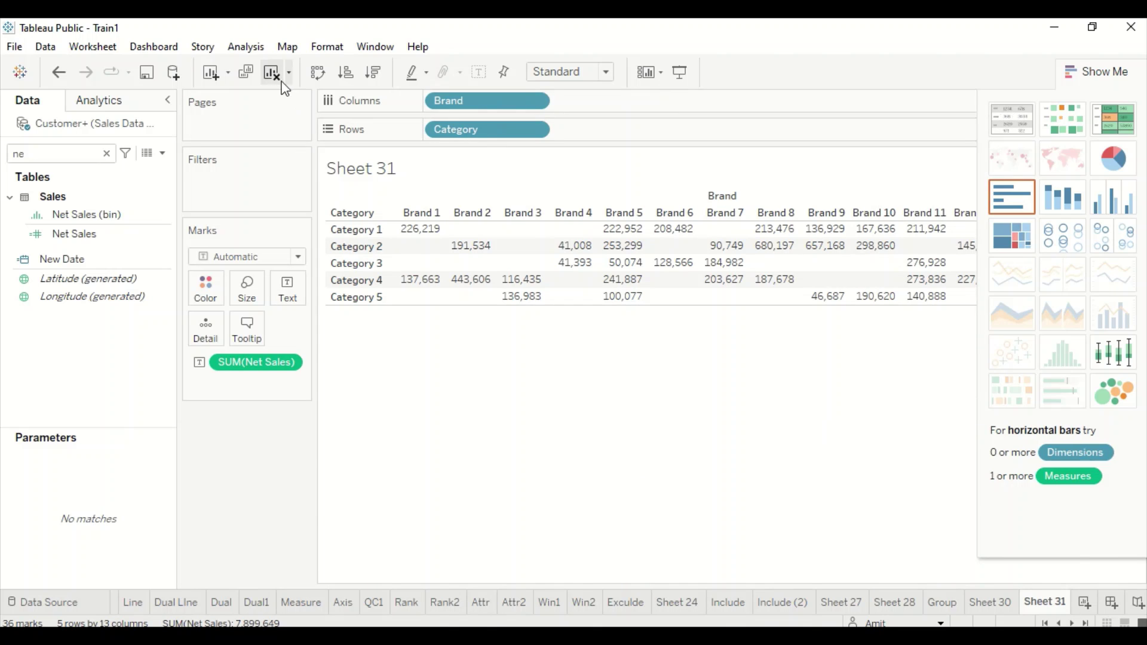
click(323, 73)
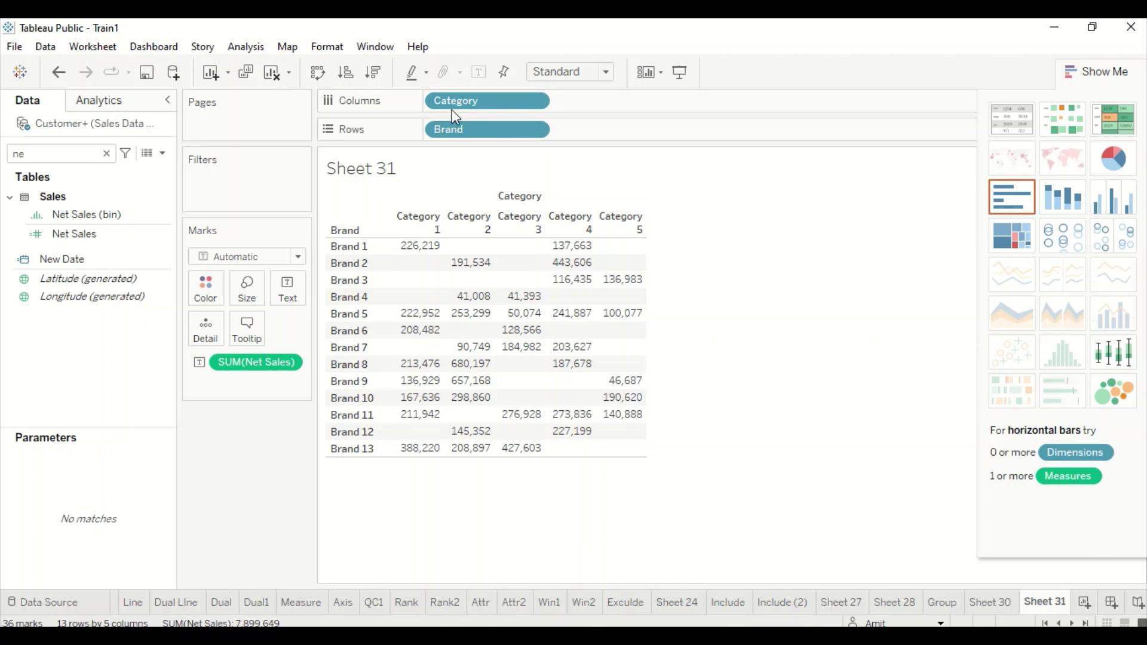
drag(475, 106, 606, 128)
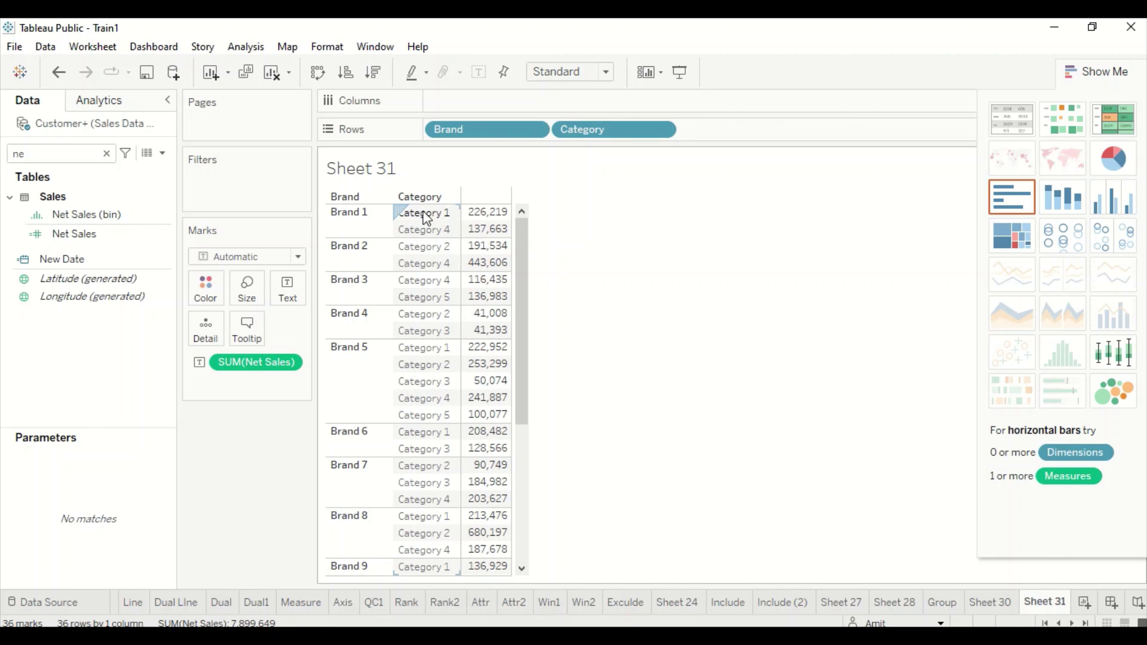
mouse_move(487, 224)
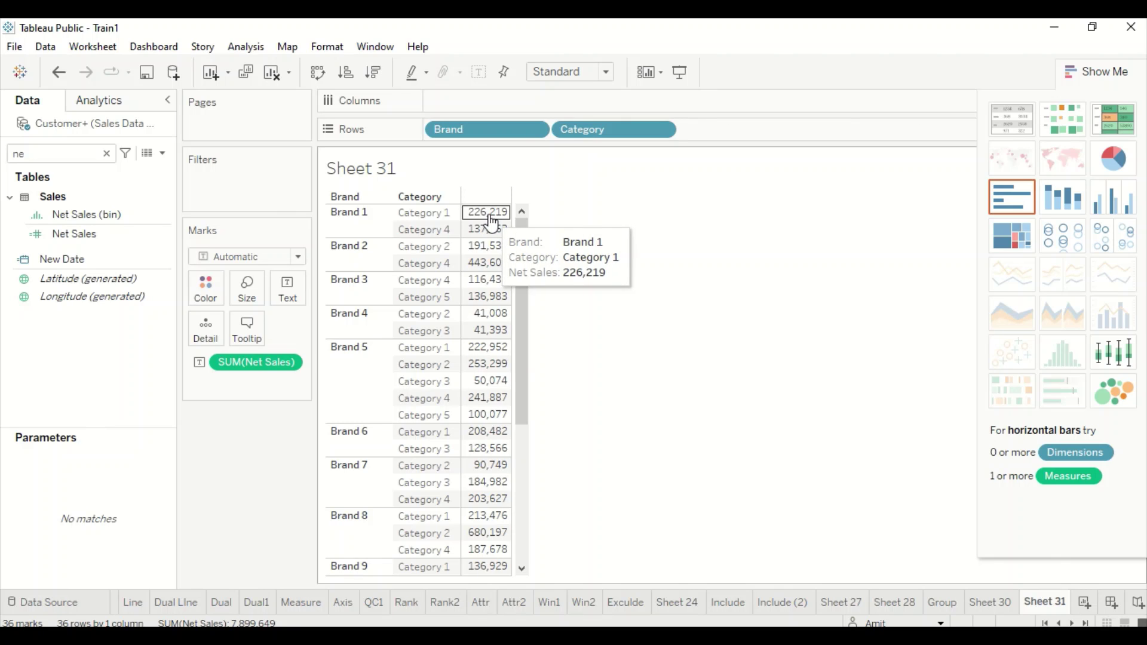
click(489, 221)
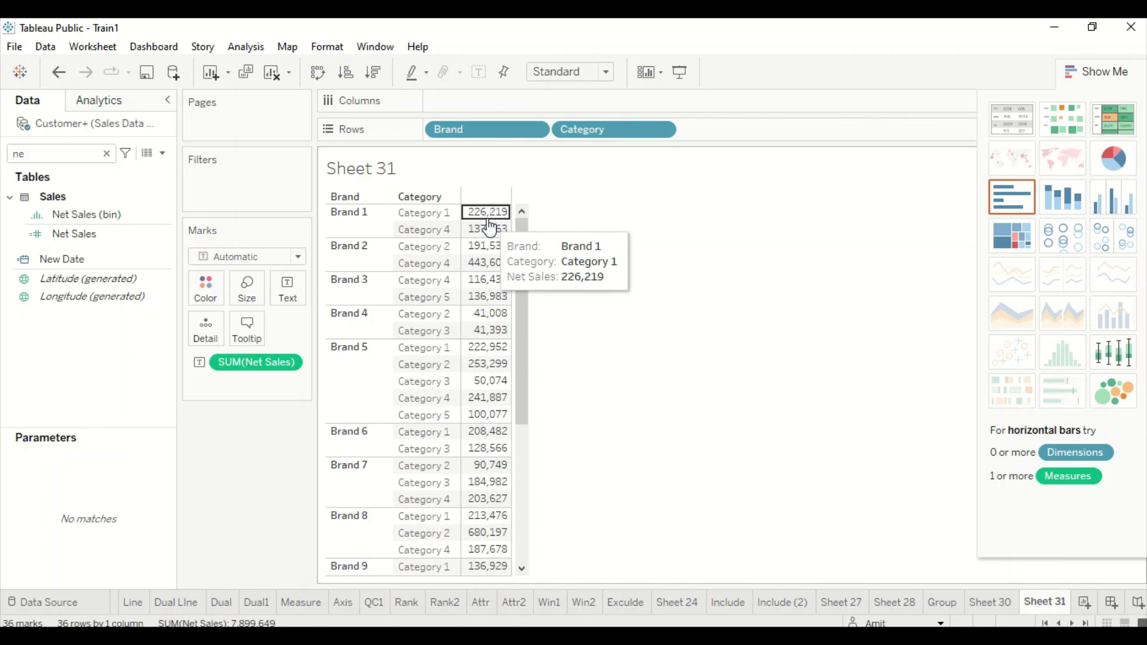
ctrl+click(487, 230)
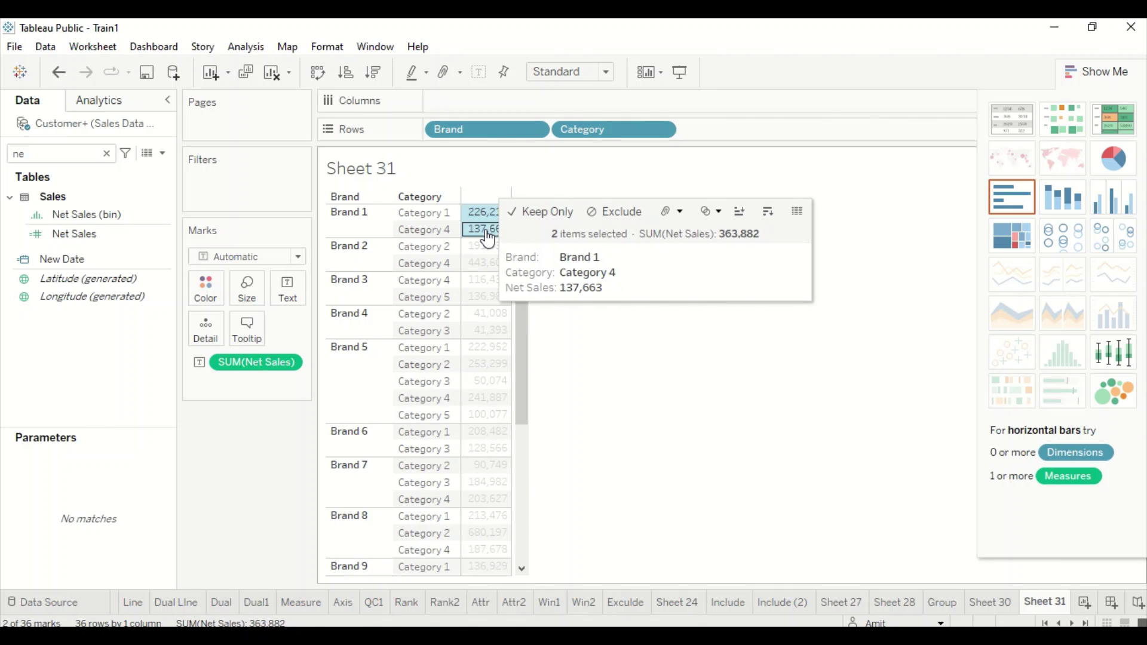
click(288, 363)
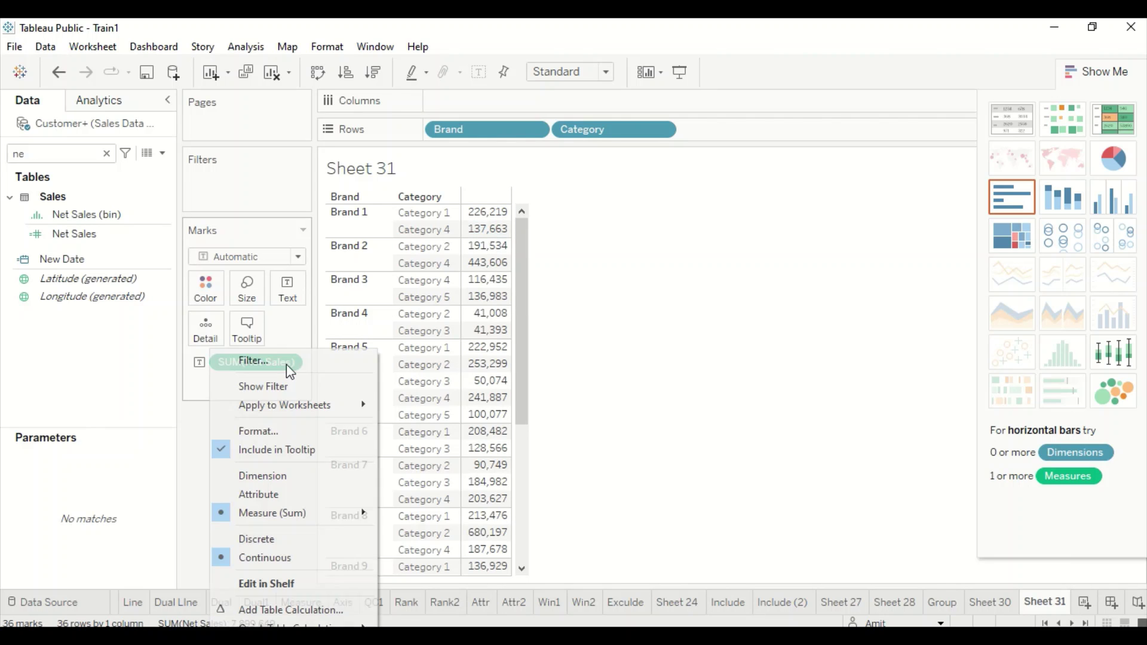
mouse_move(293, 625)
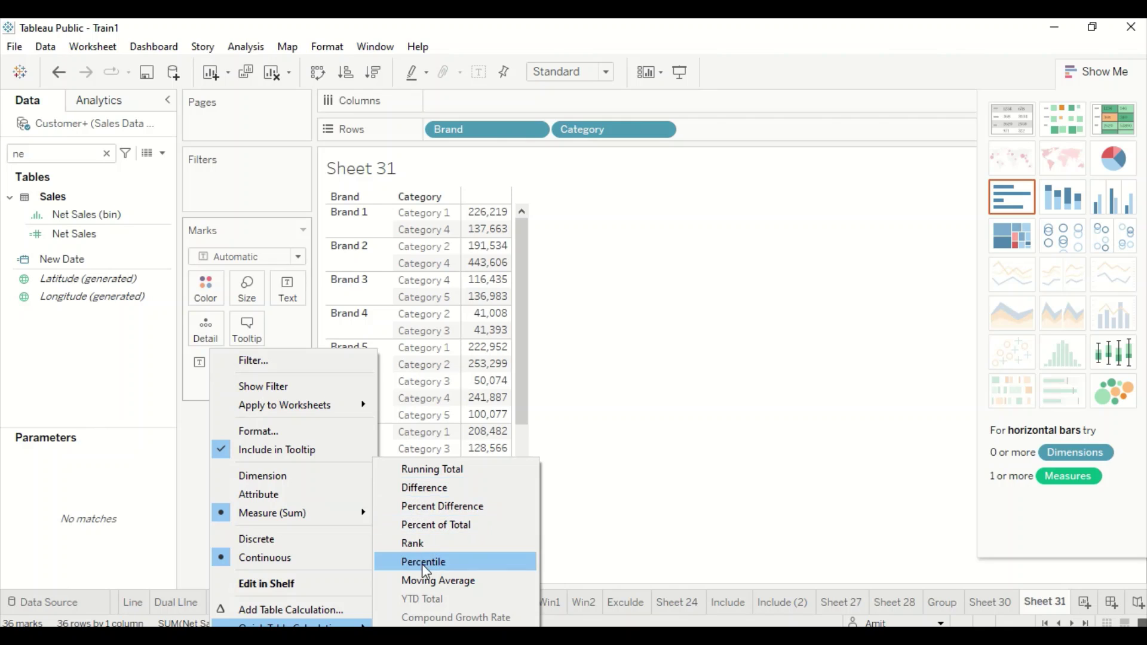
click(649, 449)
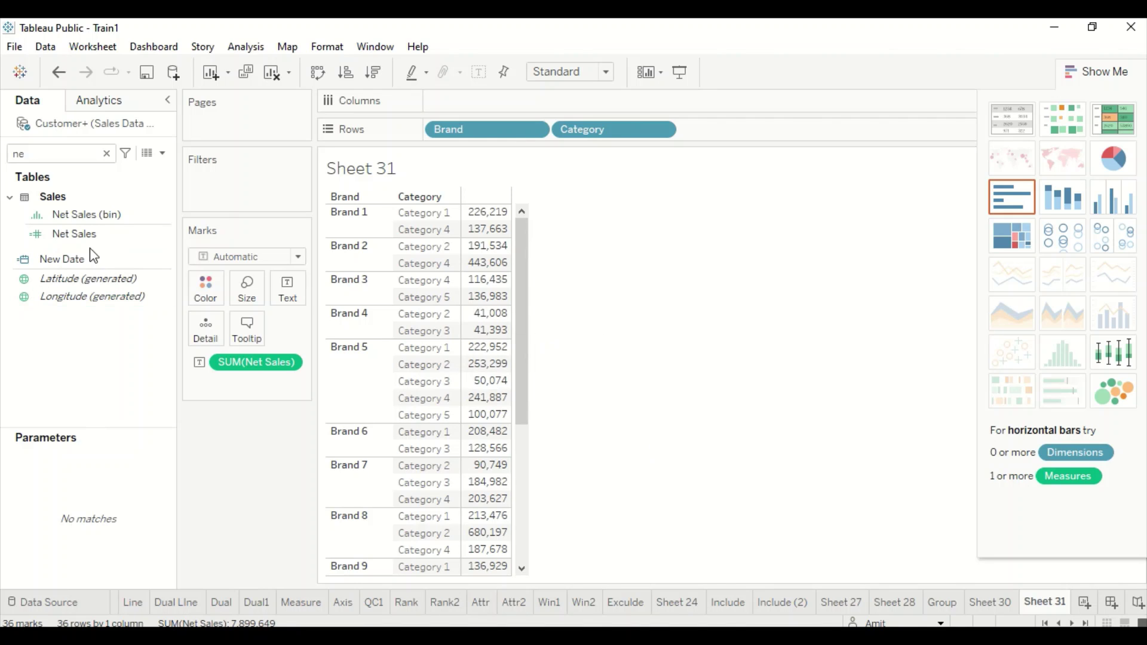
click(107, 154)
Step: Put Category on the Filters shelf with all five categories kept checked
mouse_move(66, 278)
mouse_down()
mouse_move(123, 270)
mouse_move(174, 235)
mouse_move(95, 276)
mouse_move(59, 280)
mouse_up()
drag(60, 366, 204, 177)
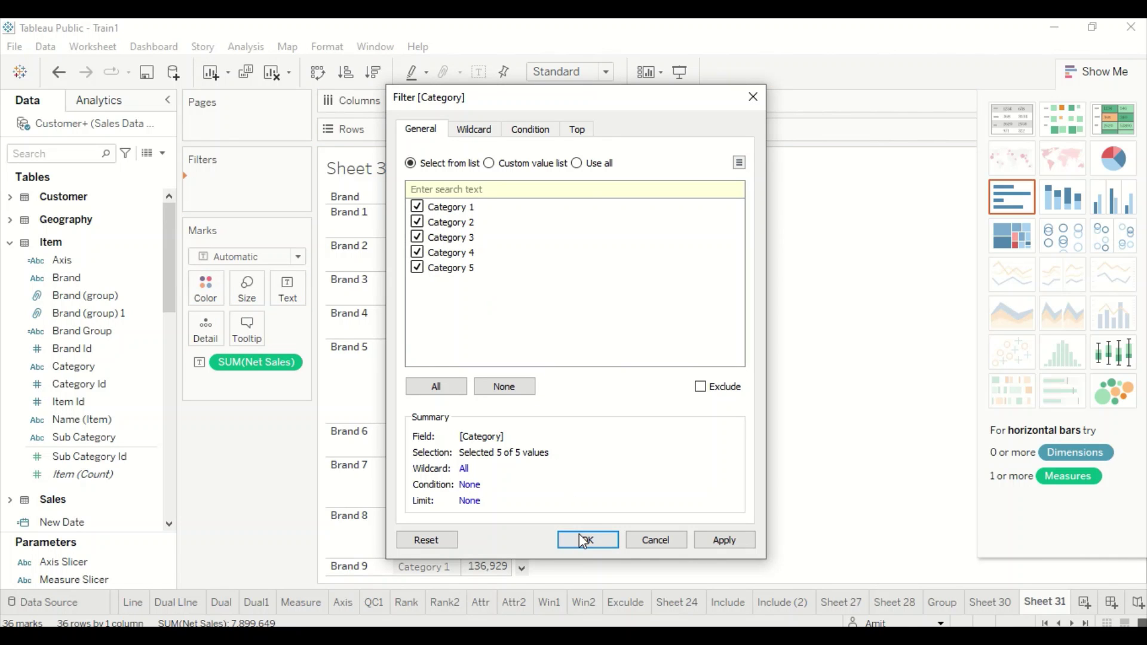
click(583, 540)
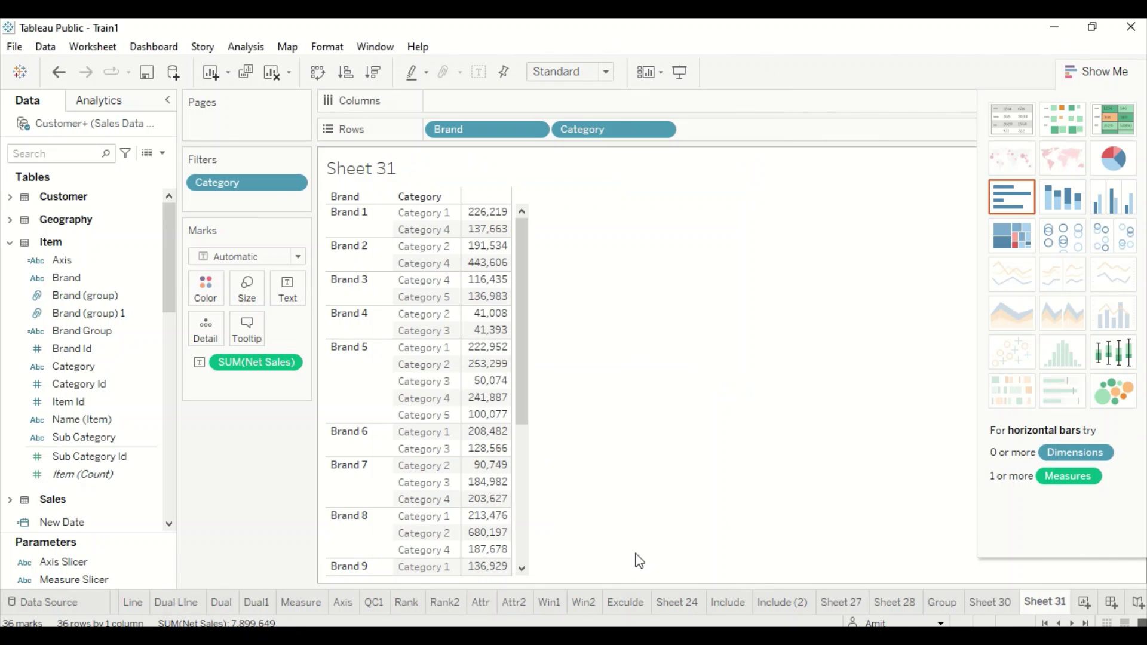
mouse_move(241, 180)
mouse_down()
mouse_move(704, 235)
mouse_move(257, 185)
mouse_up()
Step: Show the Category filter as a checklist card beside the table
click(1081, 94)
right_click(236, 189)
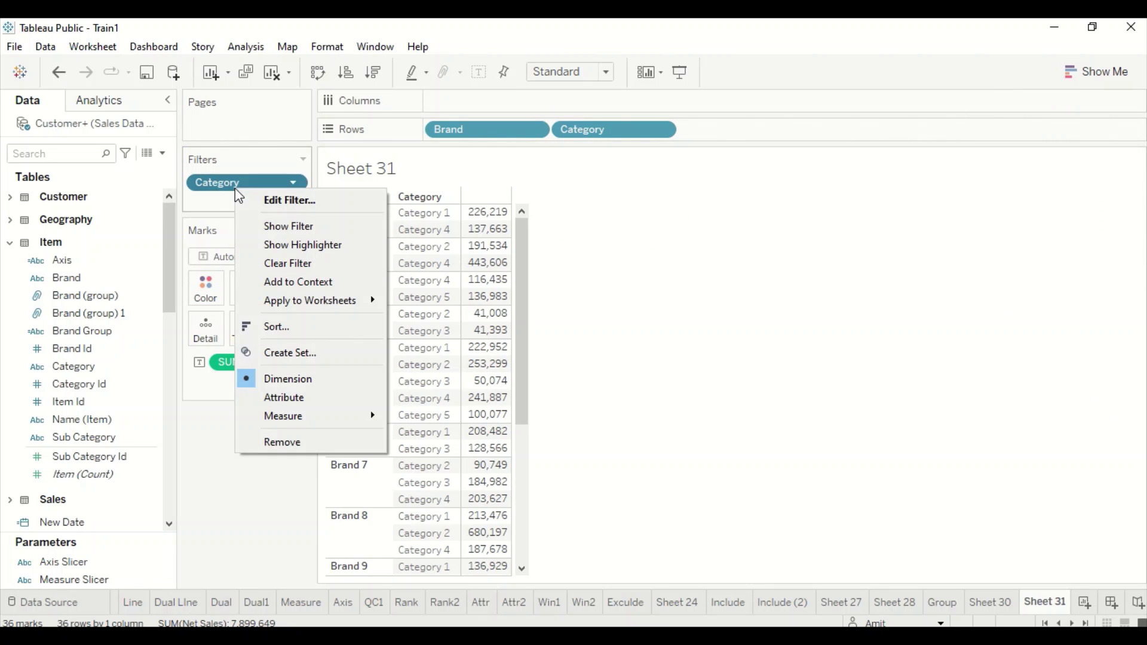
click(249, 227)
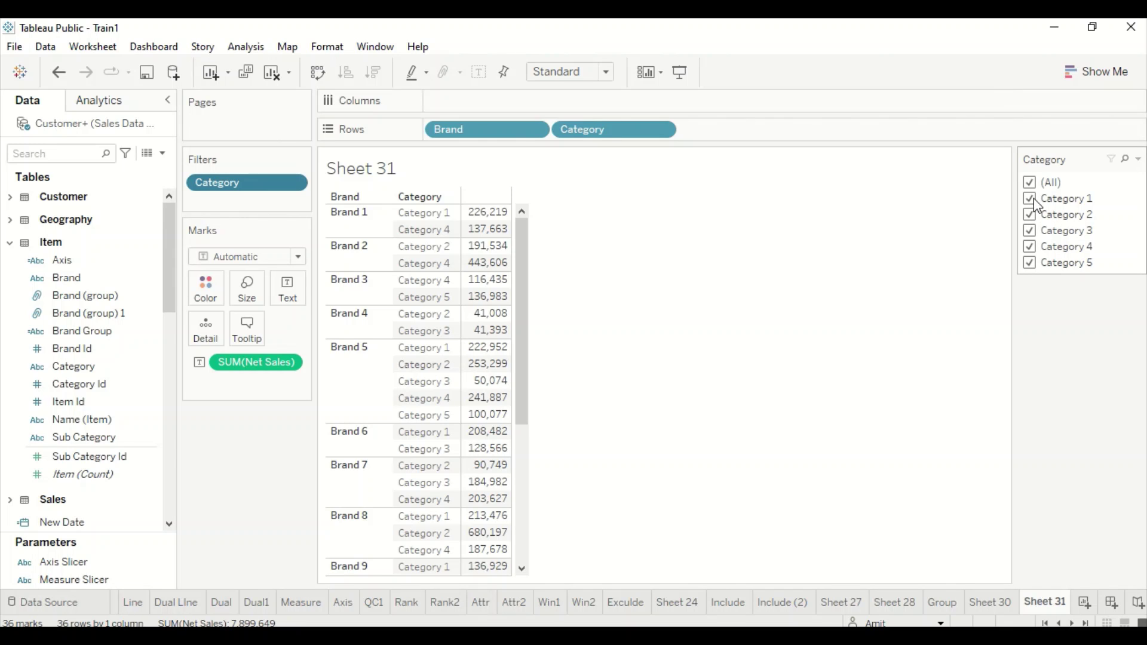
Step: Uncheck Category 1 in the filter card, then check it again
click(1030, 199)
mouse_move(480, 233)
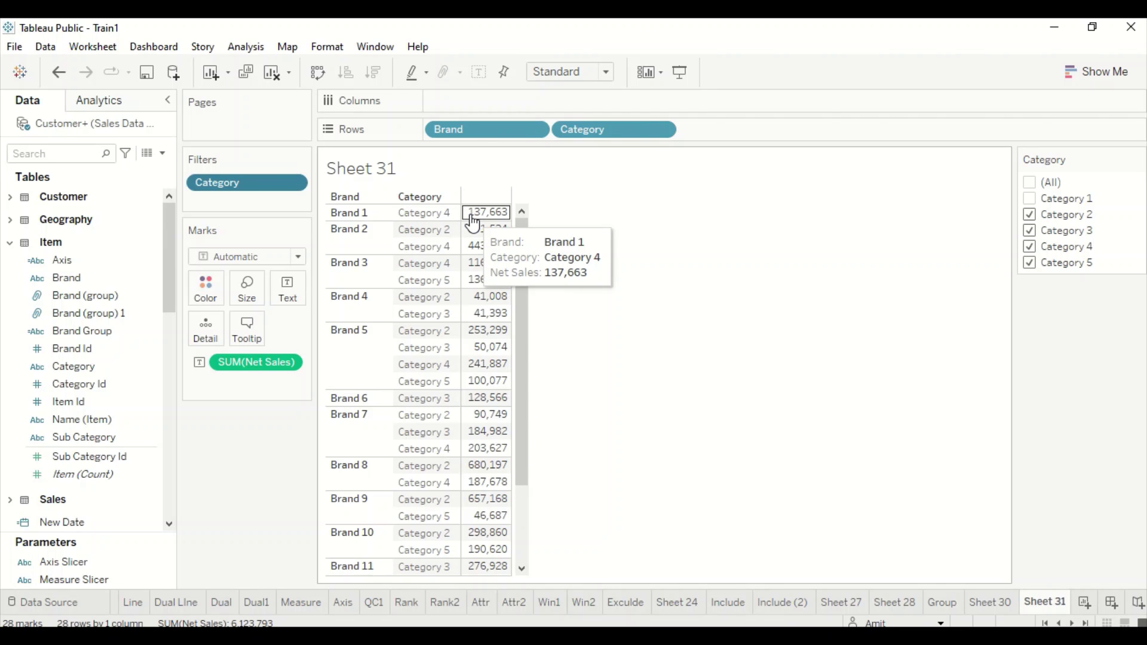
click(1032, 198)
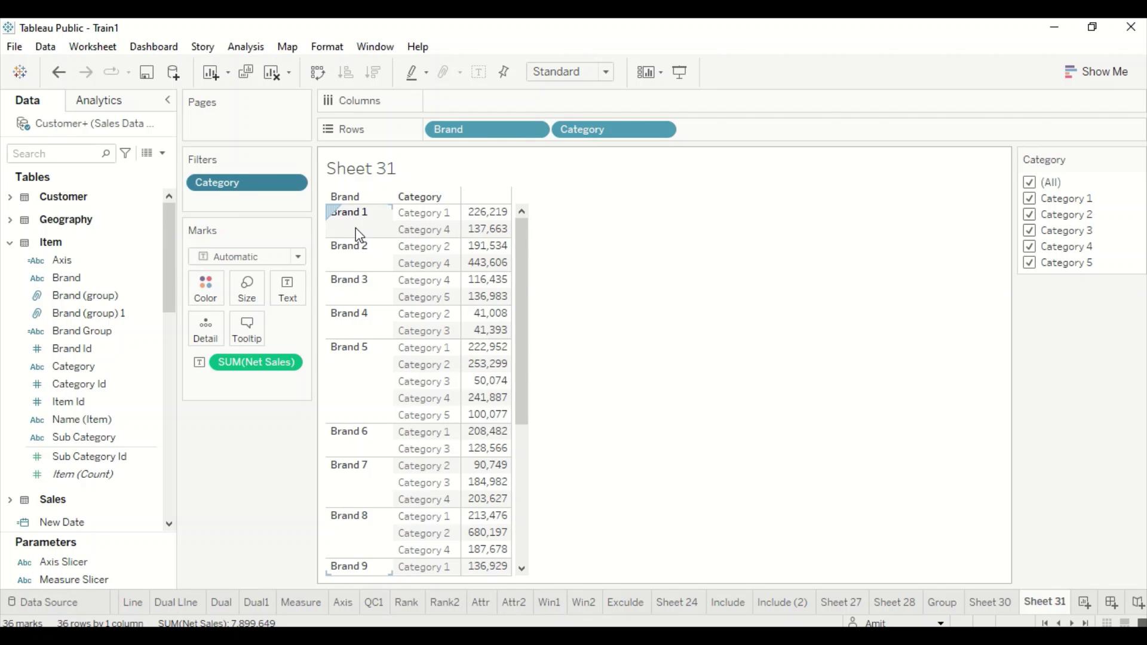
mouse_move(477, 236)
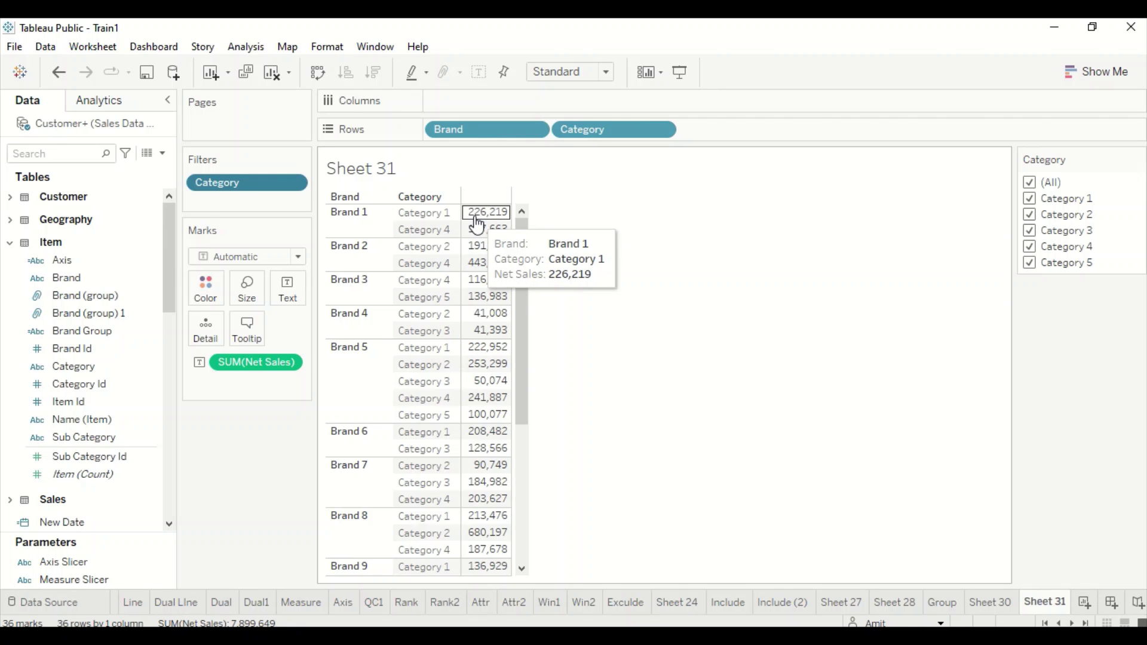
click(477, 223)
ctrl+click(477, 230)
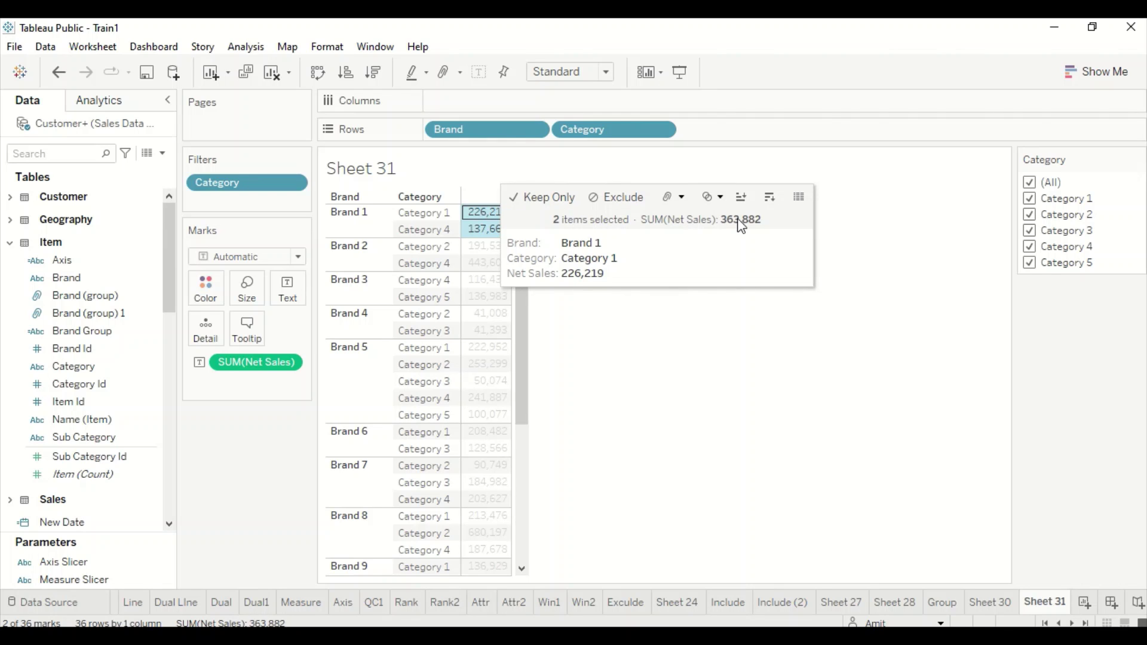
click(719, 339)
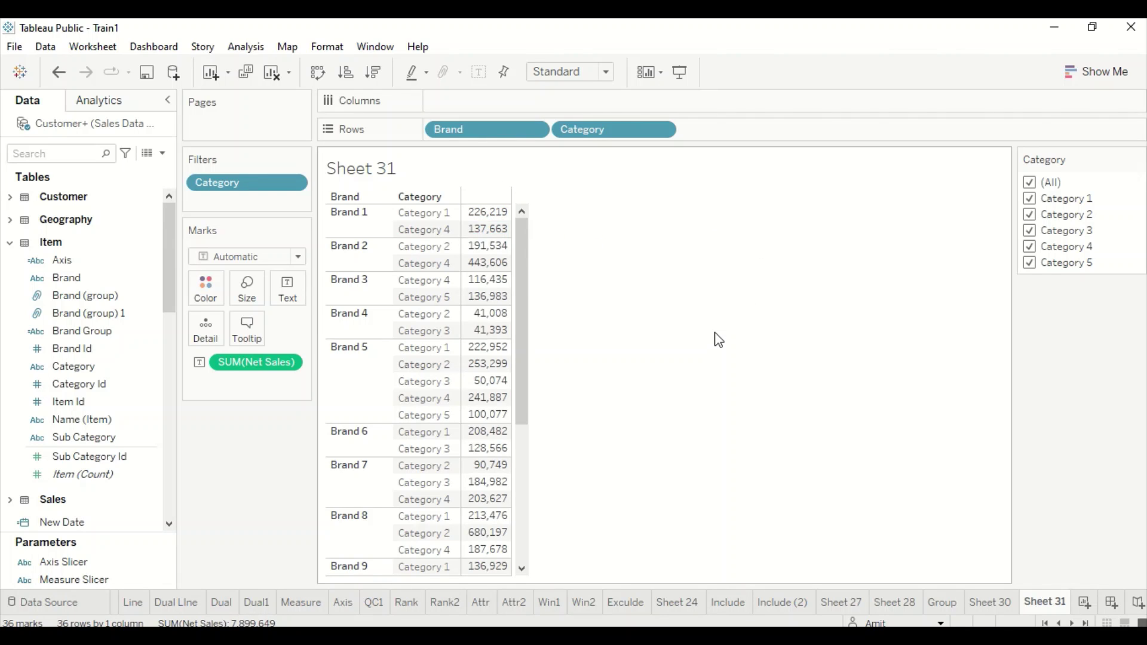
mouse_move(495, 225)
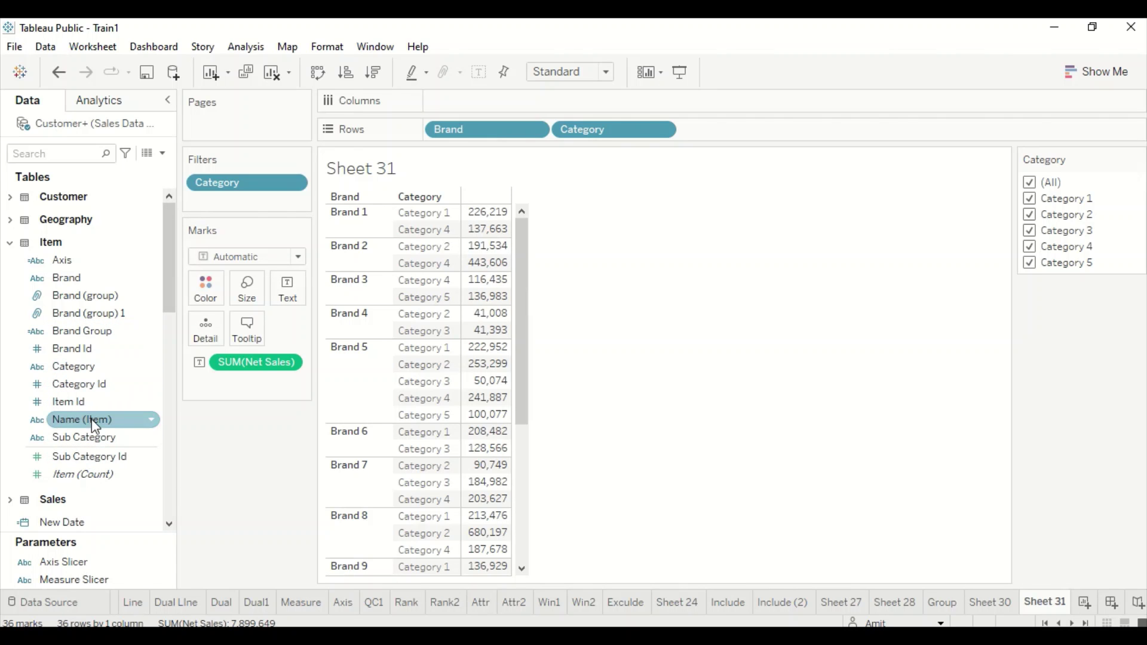
click(242, 47)
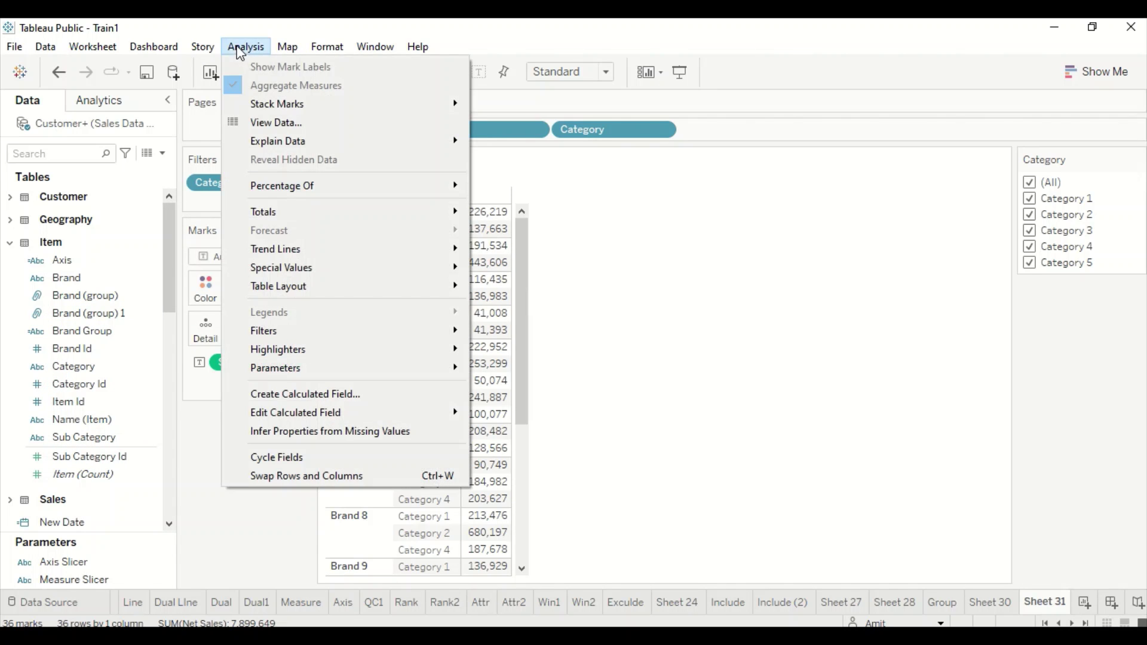
Step: Start a calculated field named FIXED Net and insert the FIXED function
click(294, 397)
click(145, 221)
text(F)
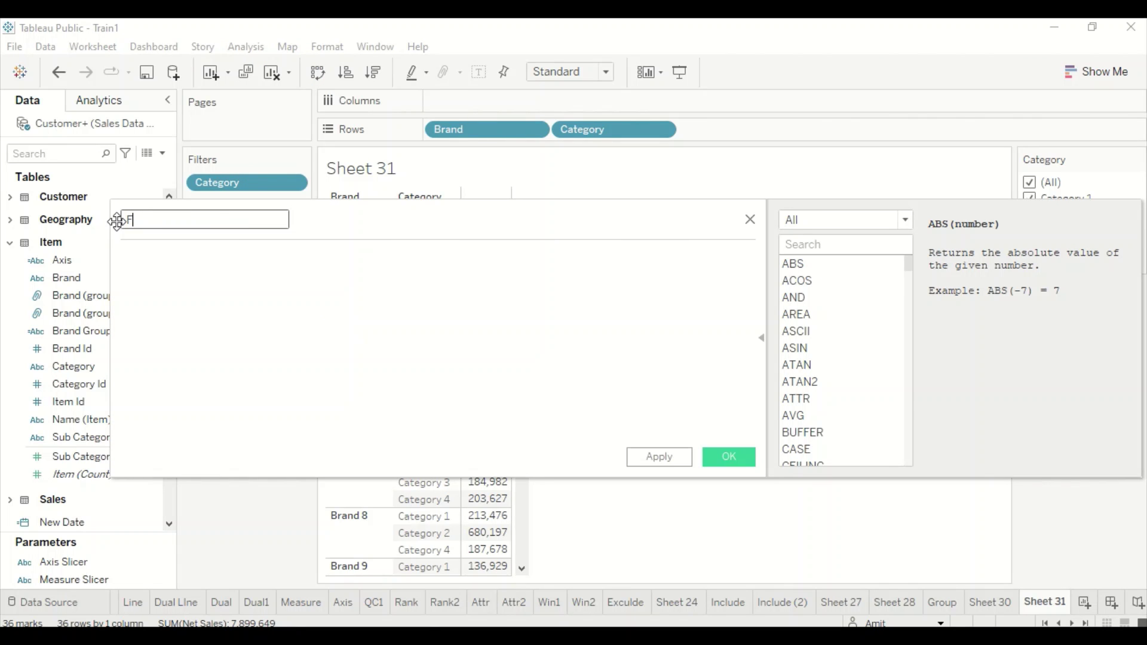
text(IXED Ne)
click(174, 263)
text(fixed)
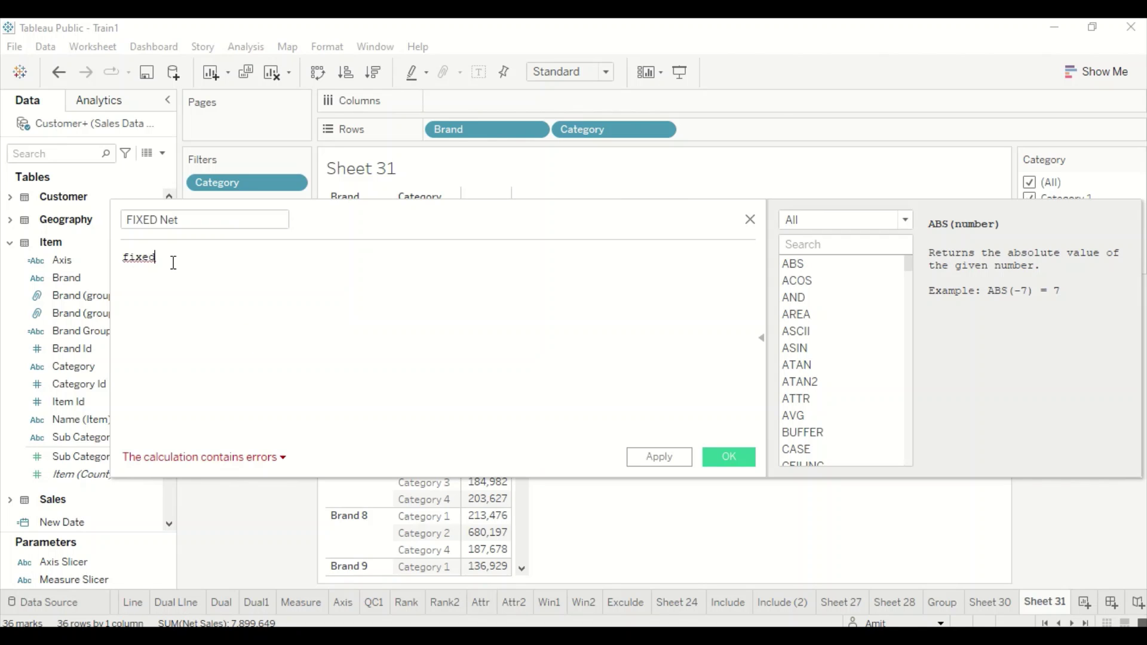
key(BackSpace)
key(BackSpace)
key(BackSpace)
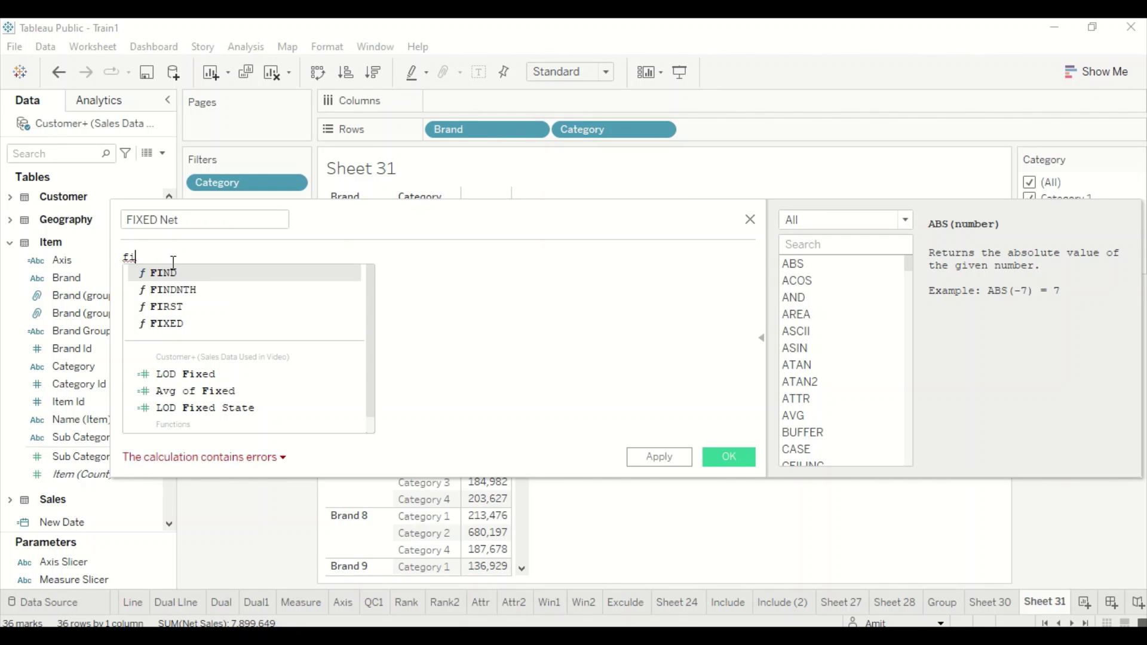
click(177, 324)
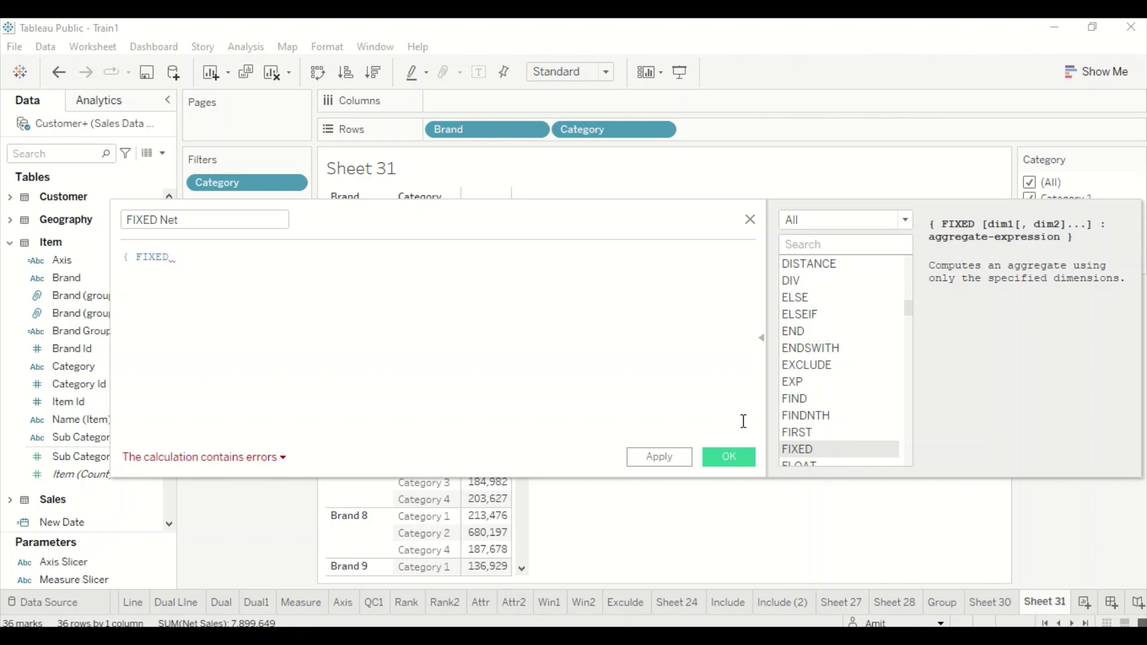
click(762, 339)
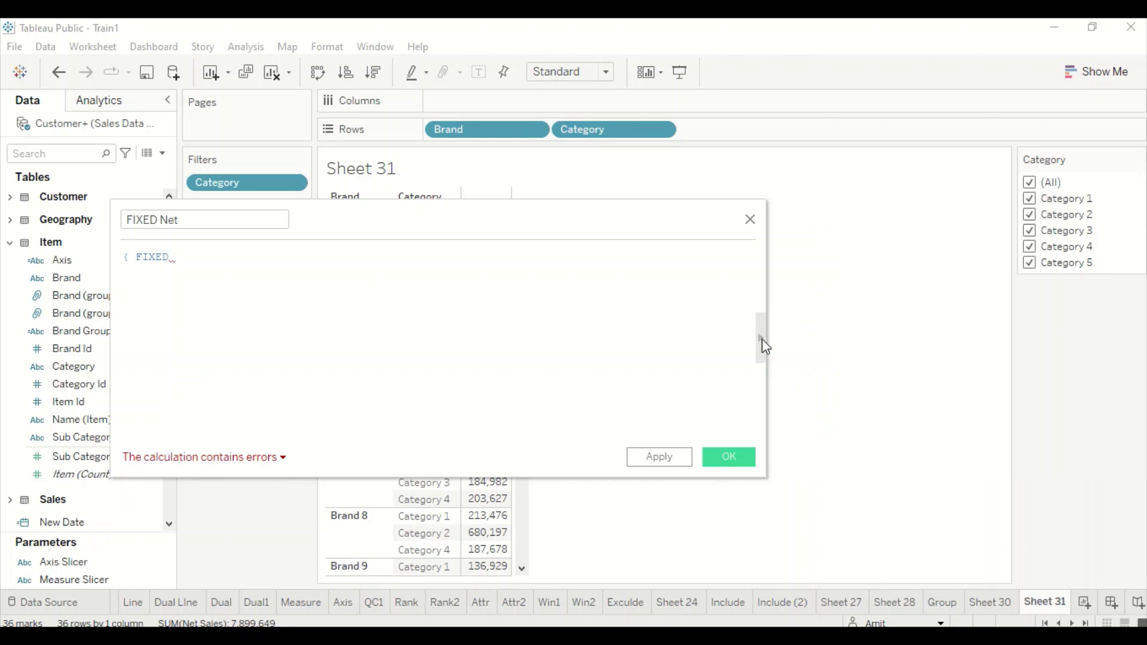
click(761, 338)
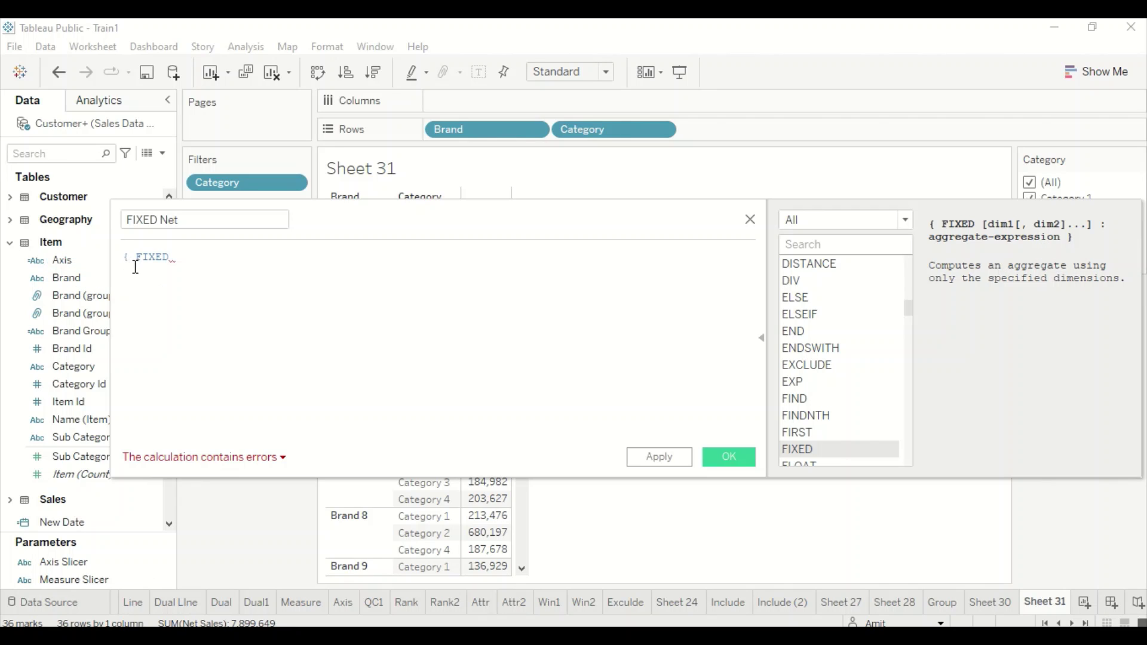
Step: Complete the formula as { FIXED [Brand]: sum([Net Sales]) } and save it
click(179, 261)
text(B)
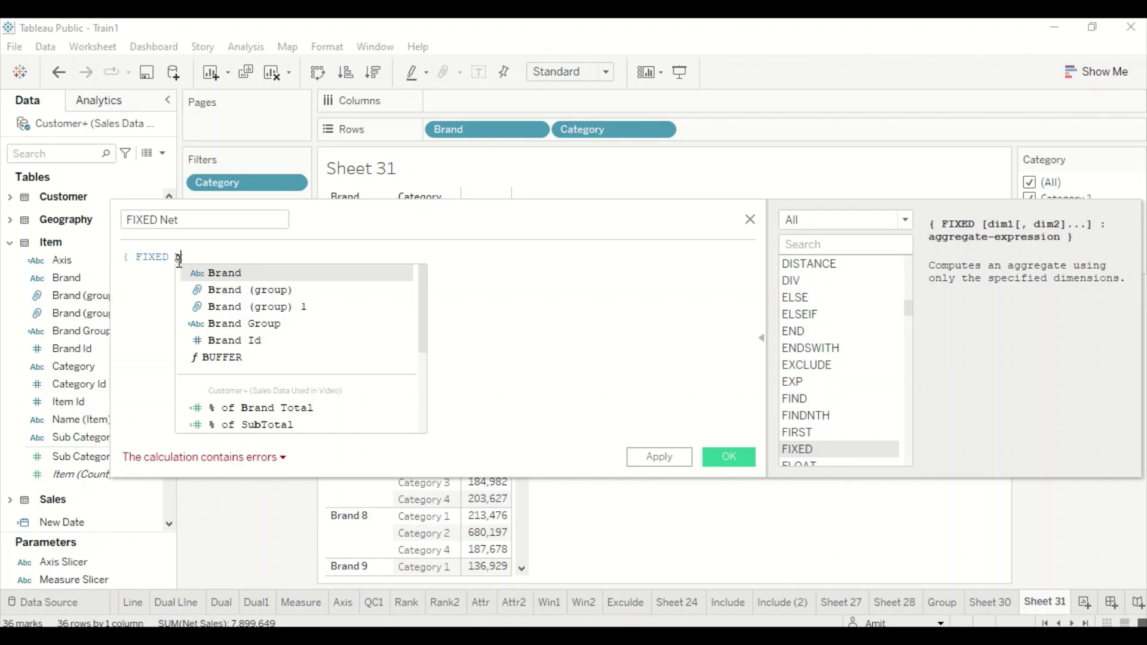
click(234, 277)
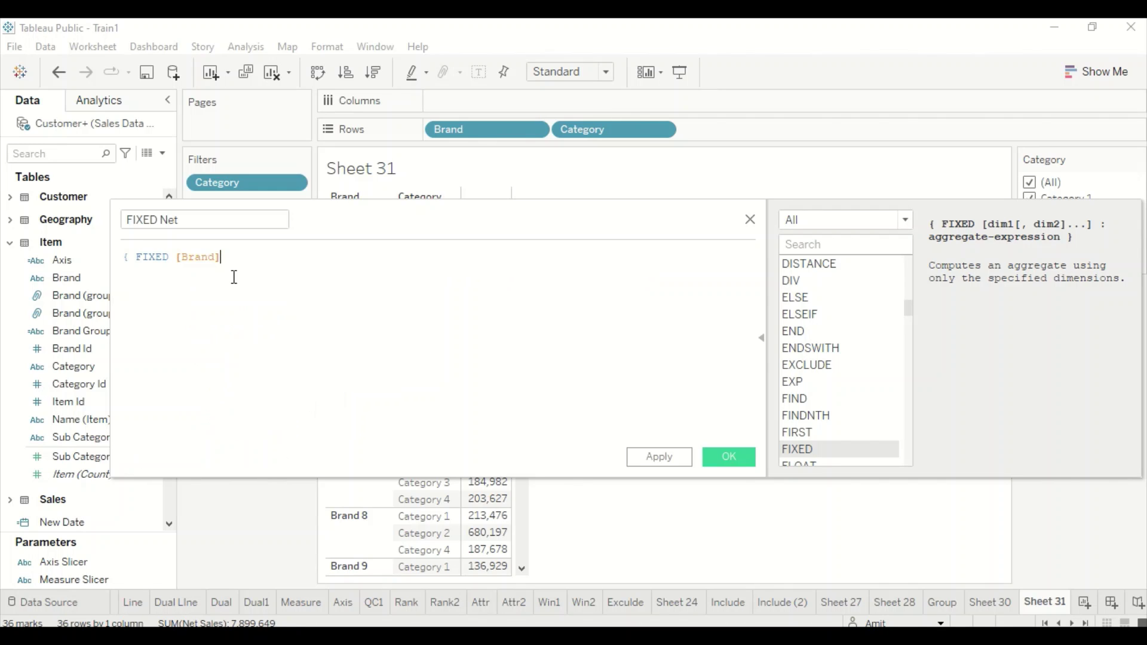
text(,)
text(: sum)
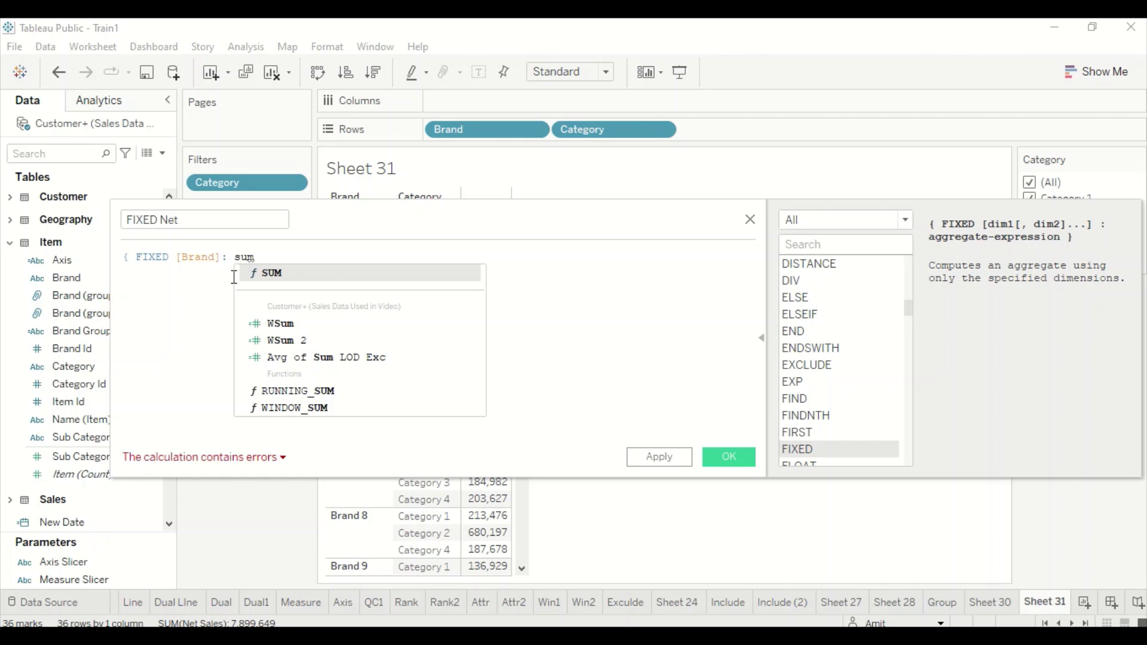
text((ne)
key(Return)
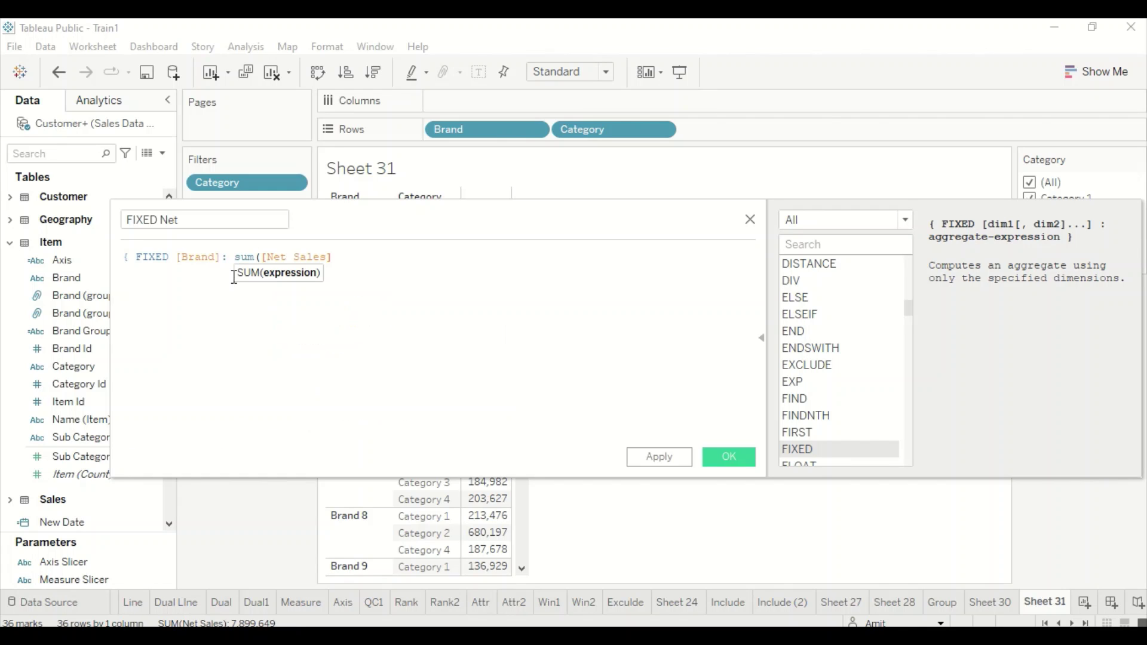
text())
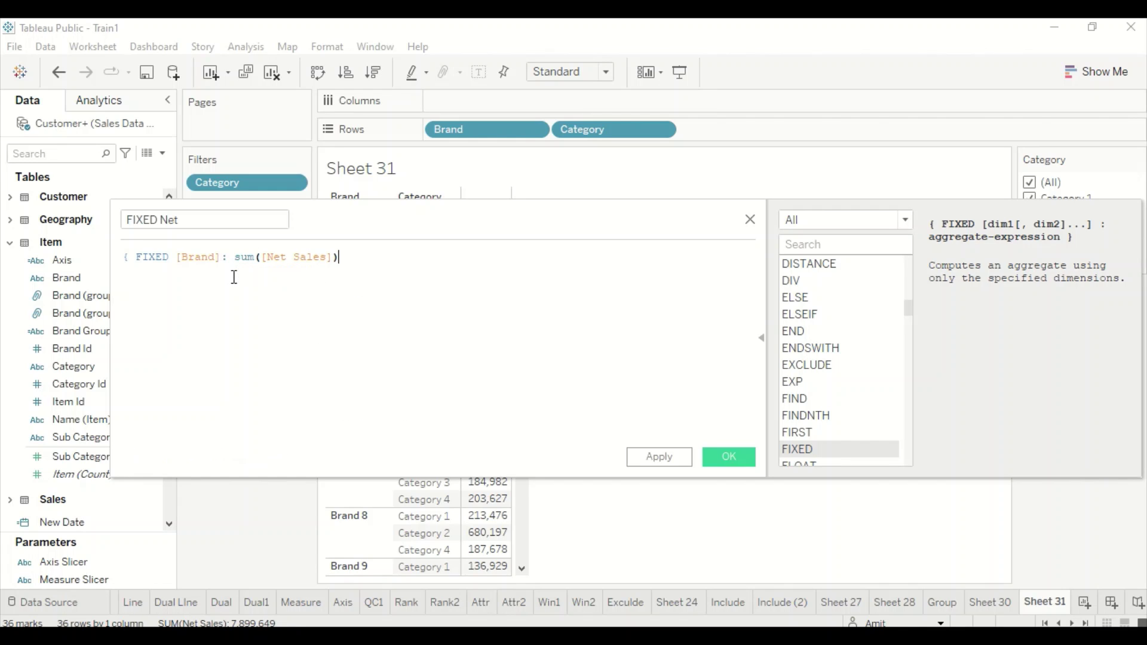
text( })
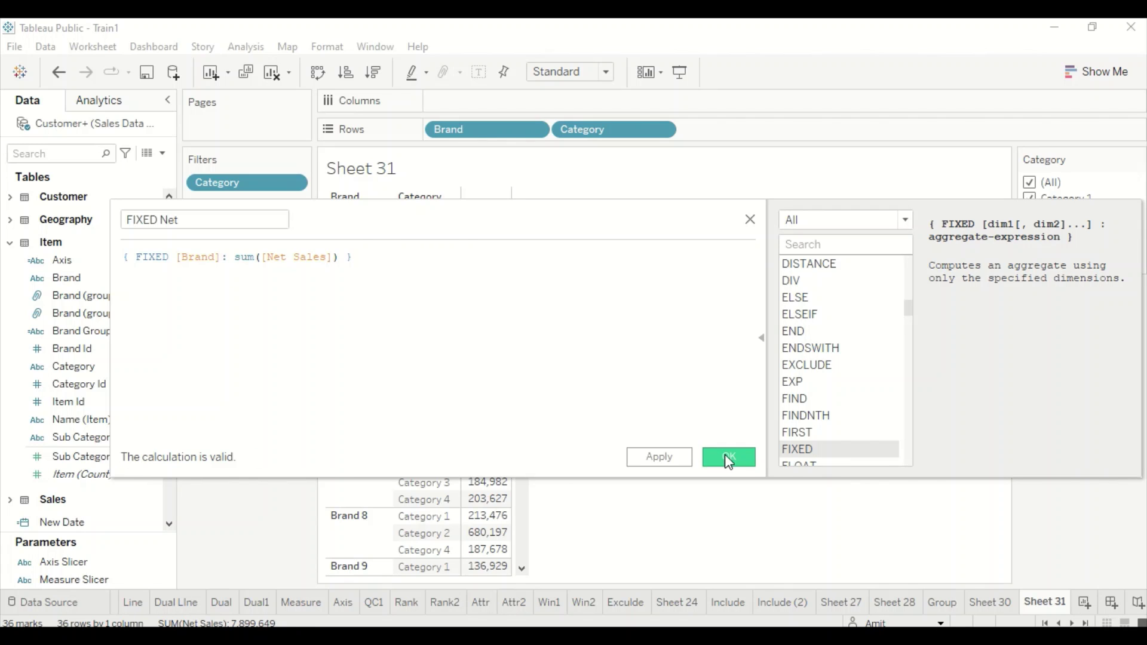
click(729, 460)
Step: Add FIXED Net beside Net Sales, with Net Sales first, and inspect Brand 1 values
drag(81, 457, 487, 288)
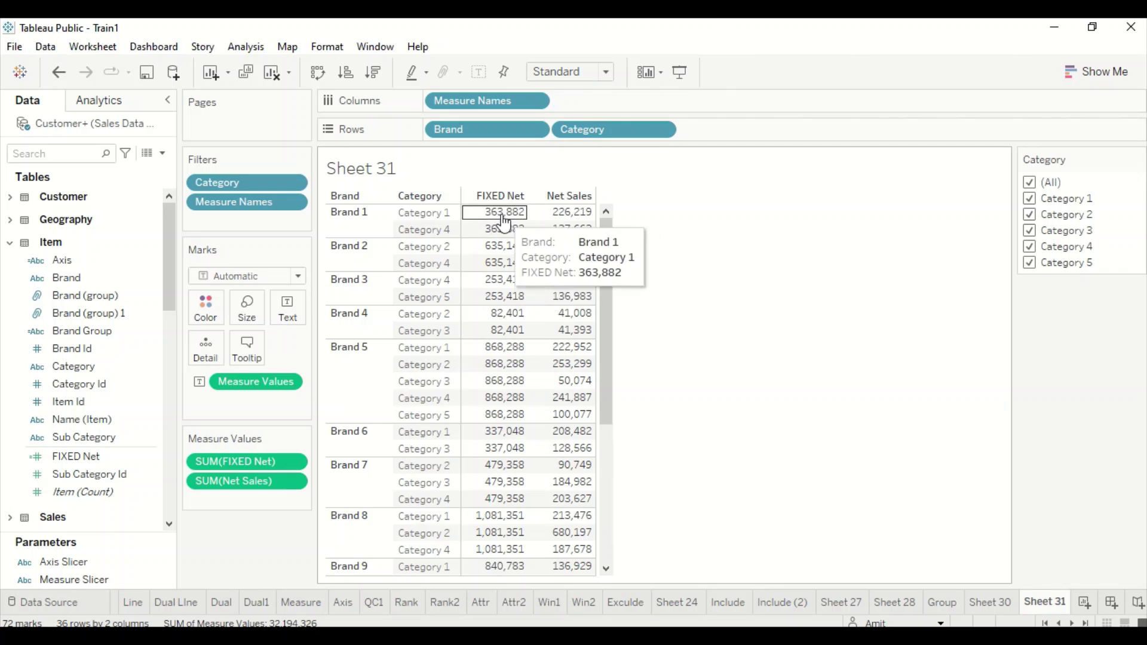
drag(225, 487, 220, 451)
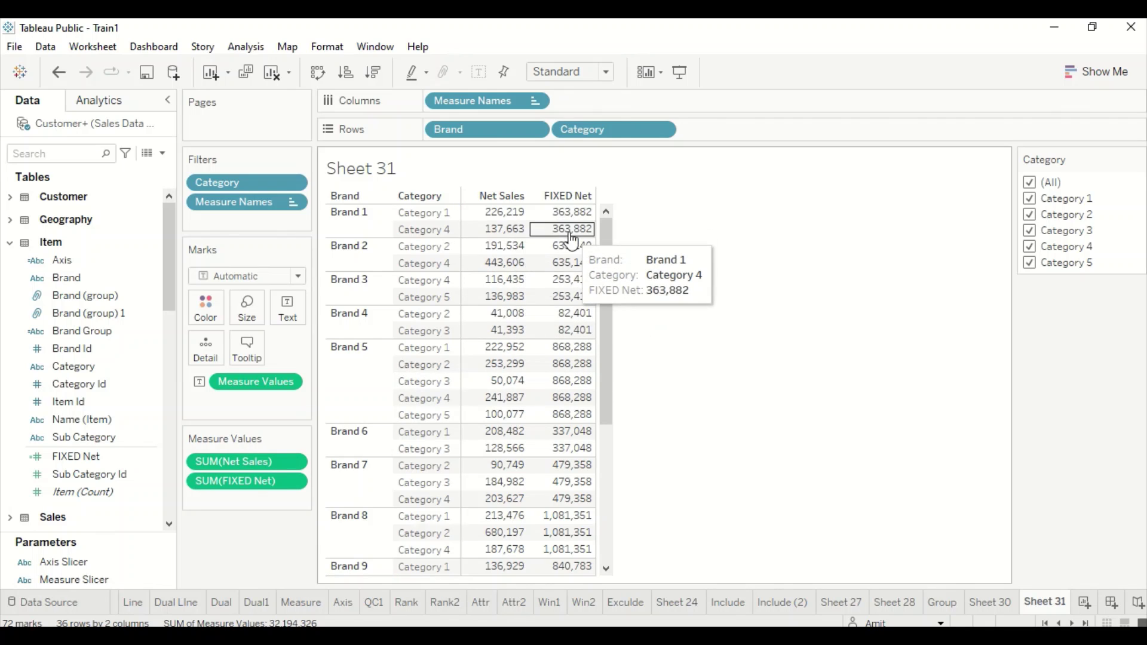
click(505, 215)
ctrl+click(503, 233)
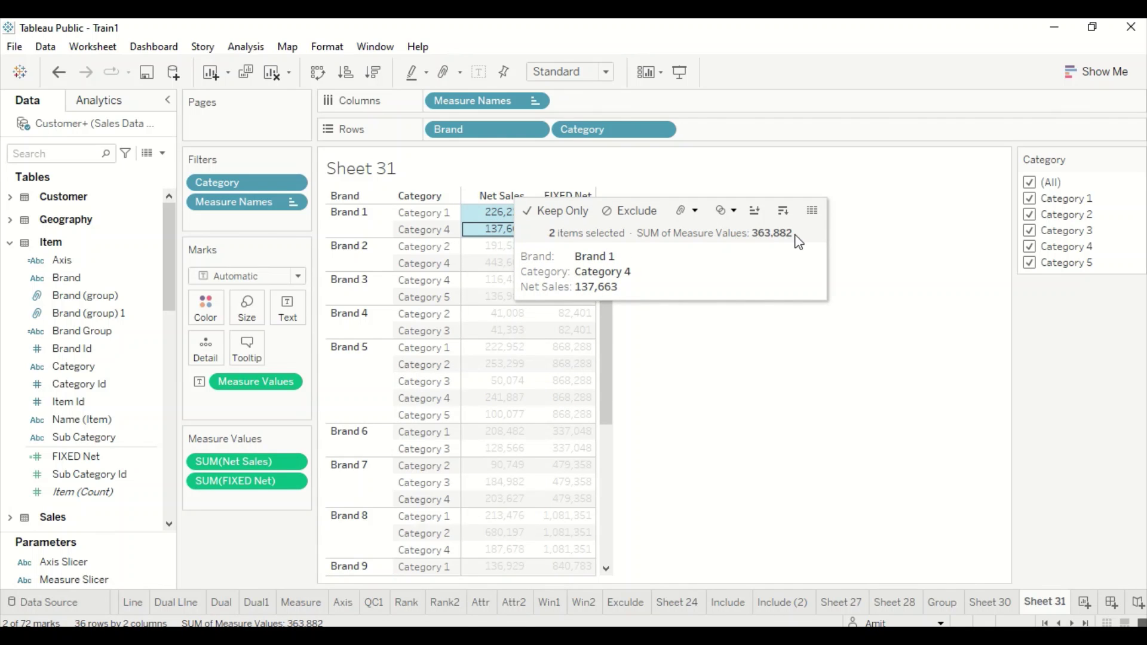
click(914, 328)
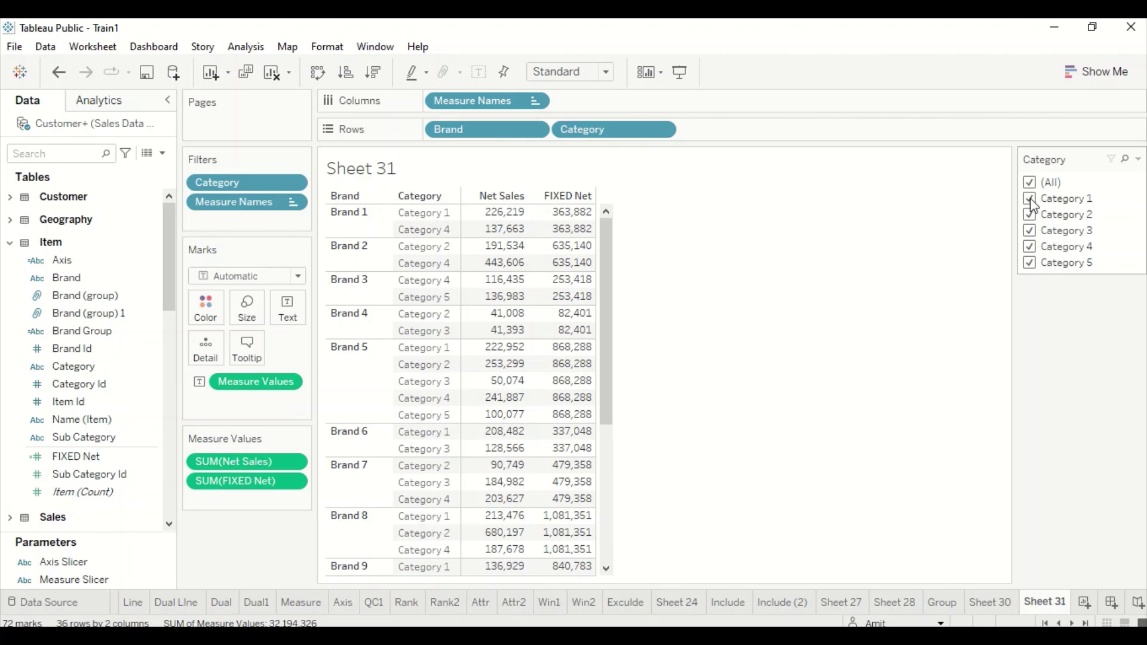
Step: Exclude Category 1 and restore it, confirming FIXED Net stays 363,882 for Brand 1
click(1037, 199)
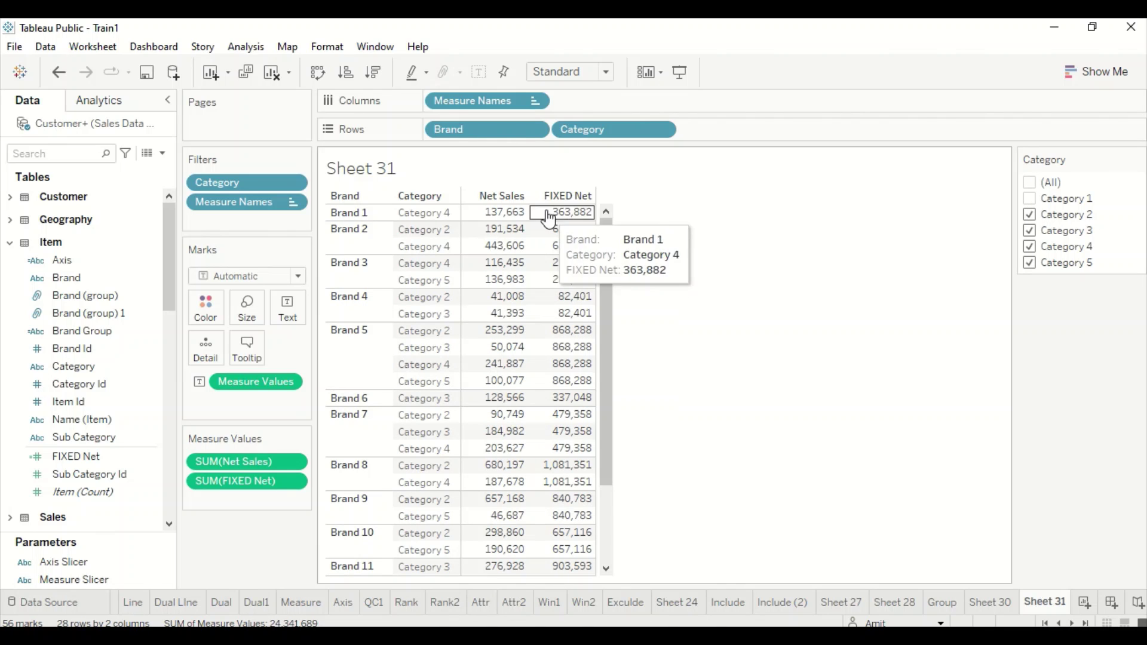
mouse_move(565, 218)
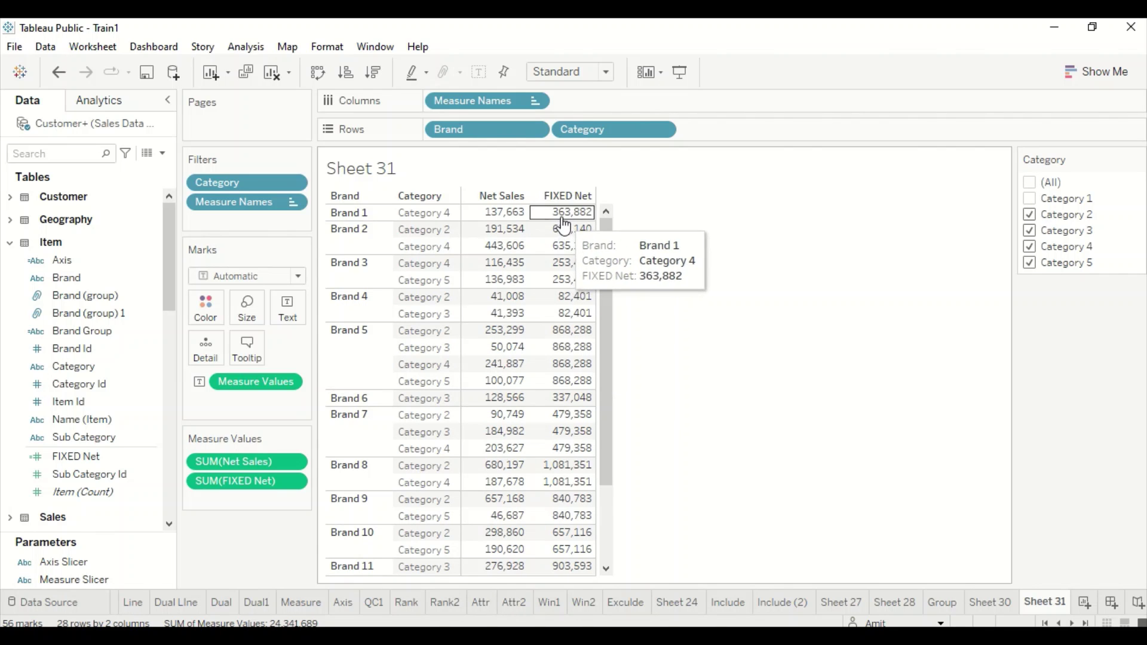
click(1030, 198)
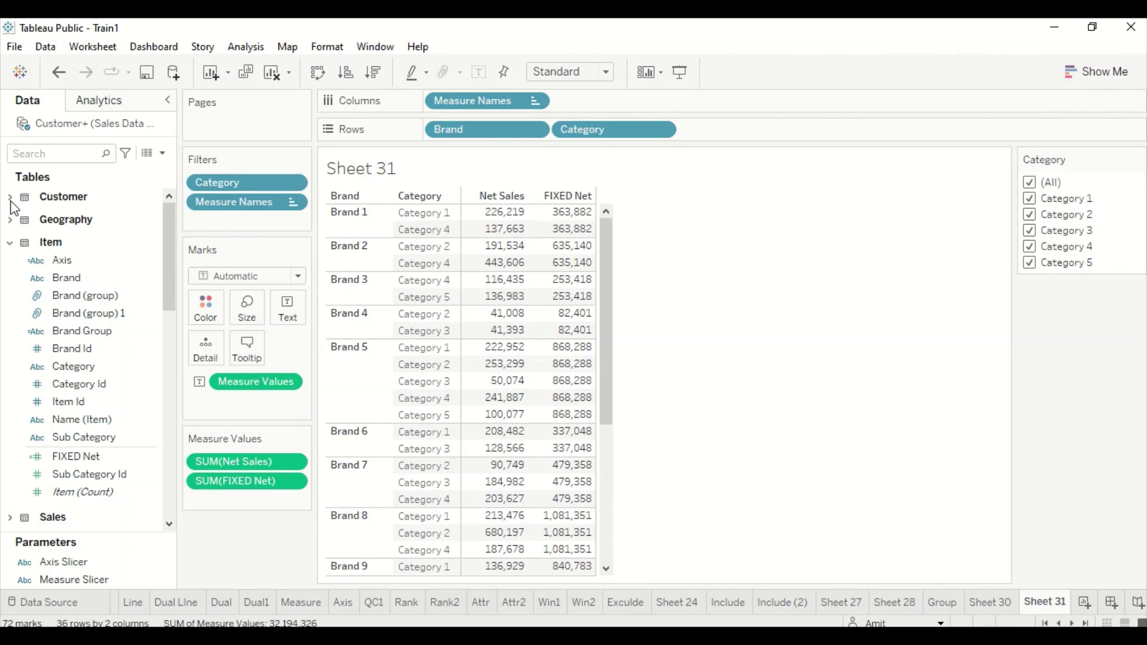
Step: Add a State (Geography) filter including all 34 states and show it on the sheet
click(9, 220)
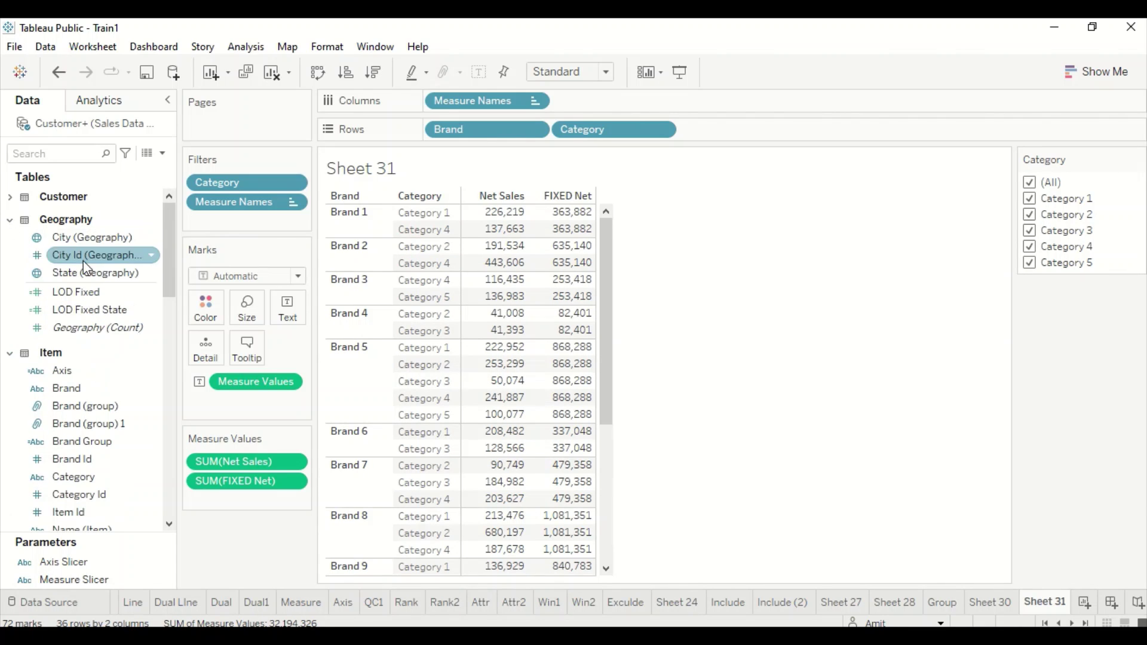
drag(86, 273, 215, 231)
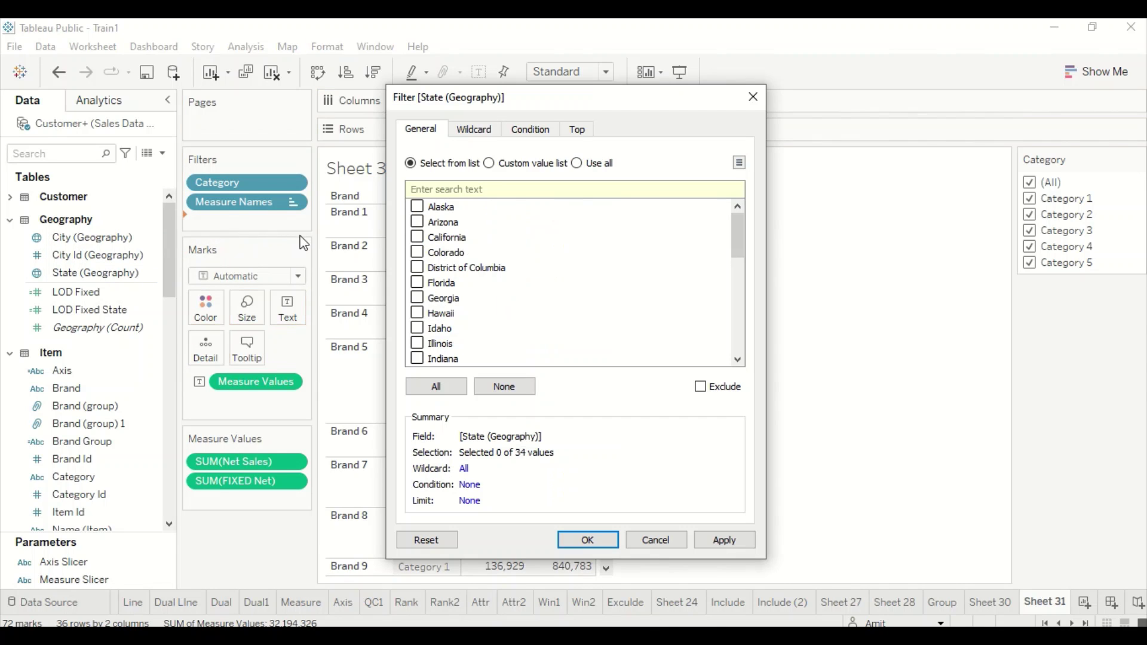
click(436, 387)
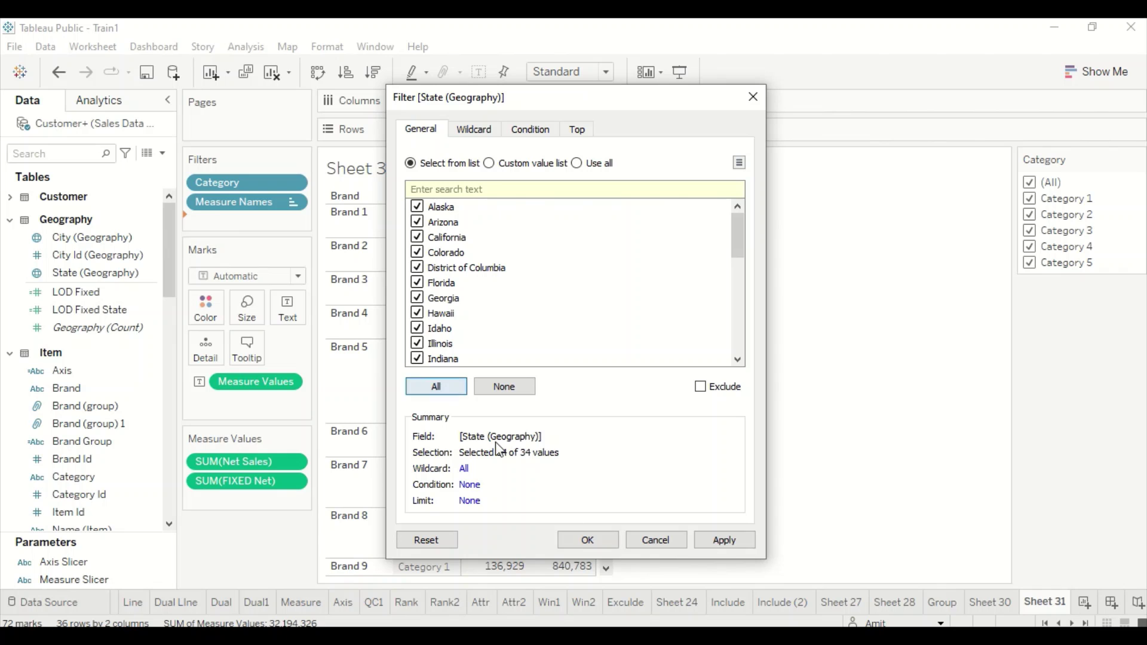
key(Return)
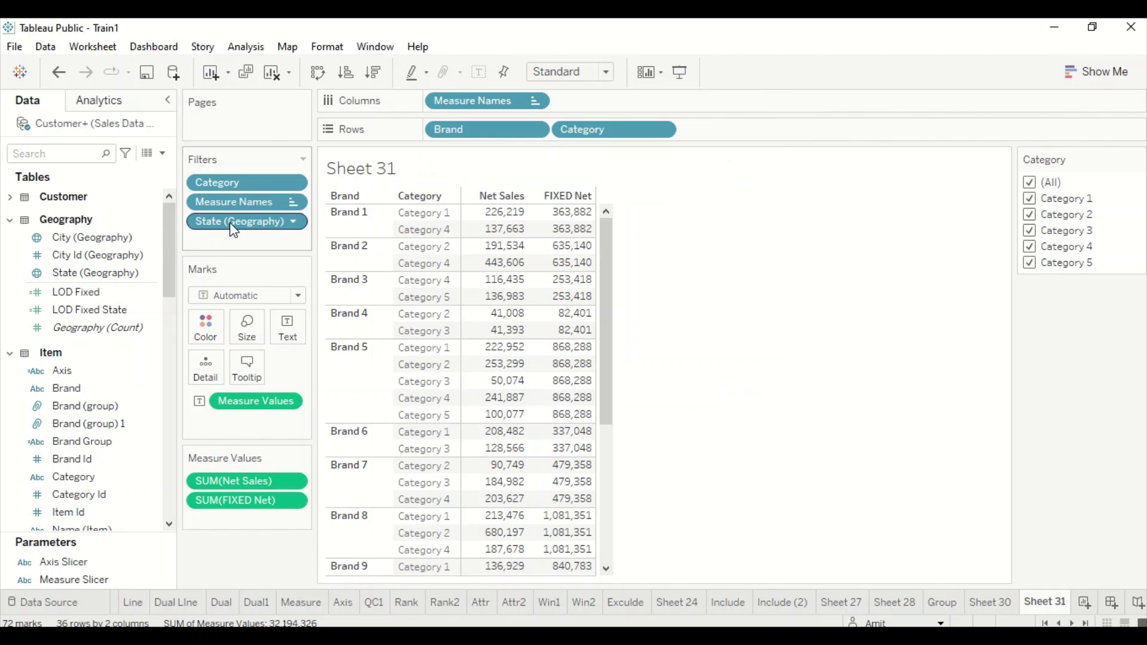
right_click(221, 224)
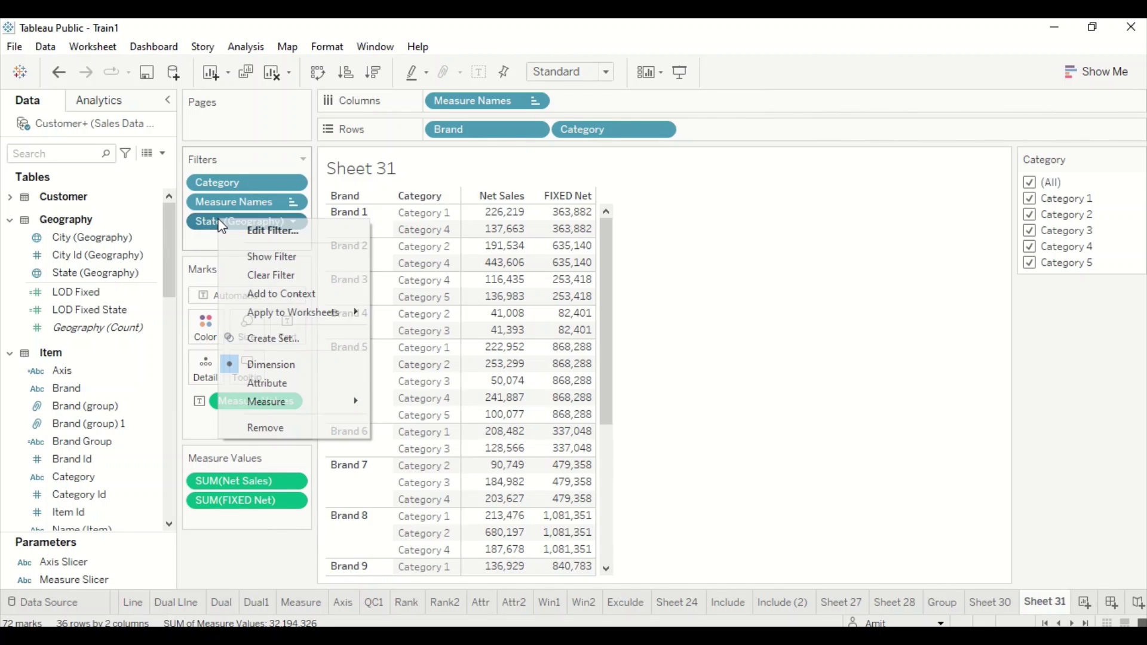
click(266, 253)
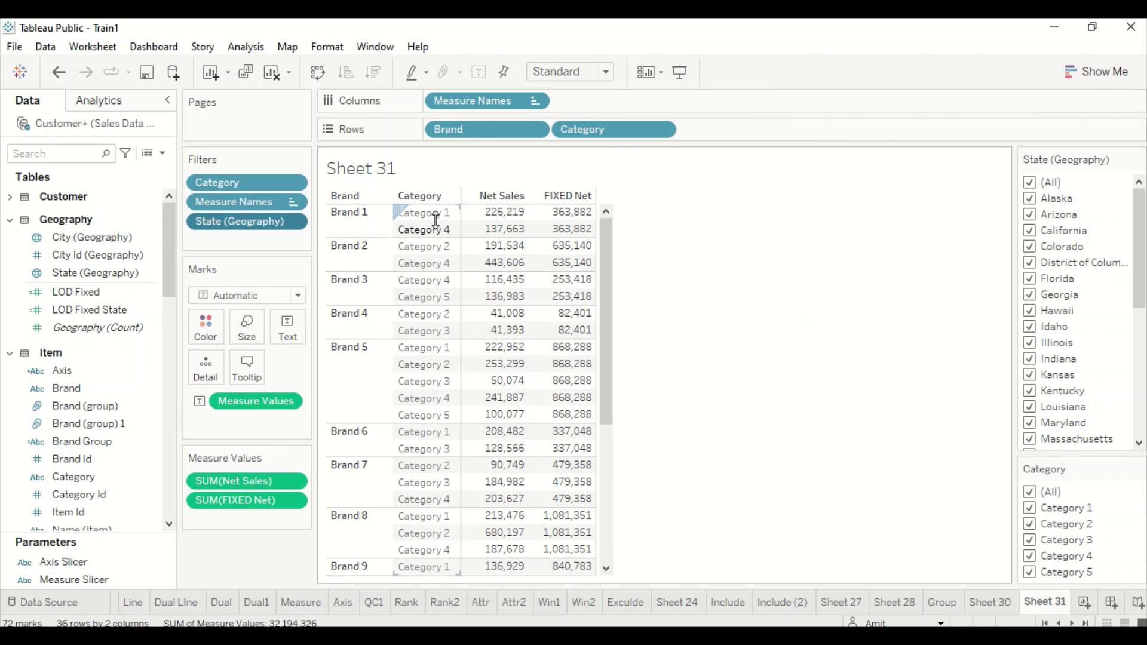
Step: Toggle all categories, limit the table to Alaska, then re-include every state
click(1034, 495)
click(1034, 495)
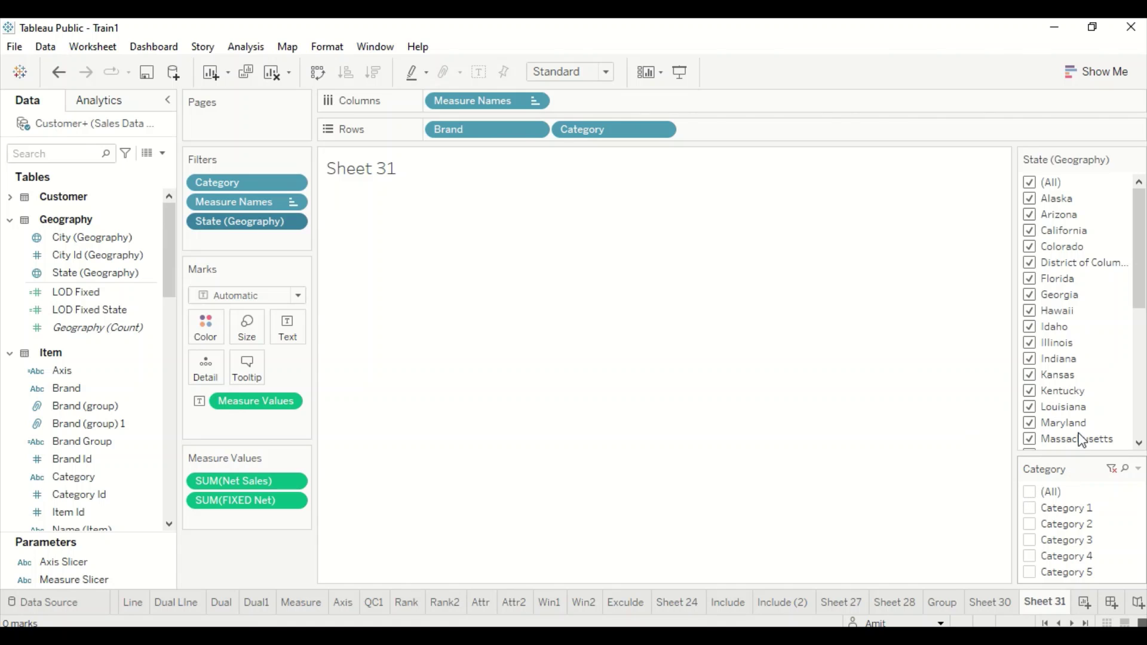
click(1028, 183)
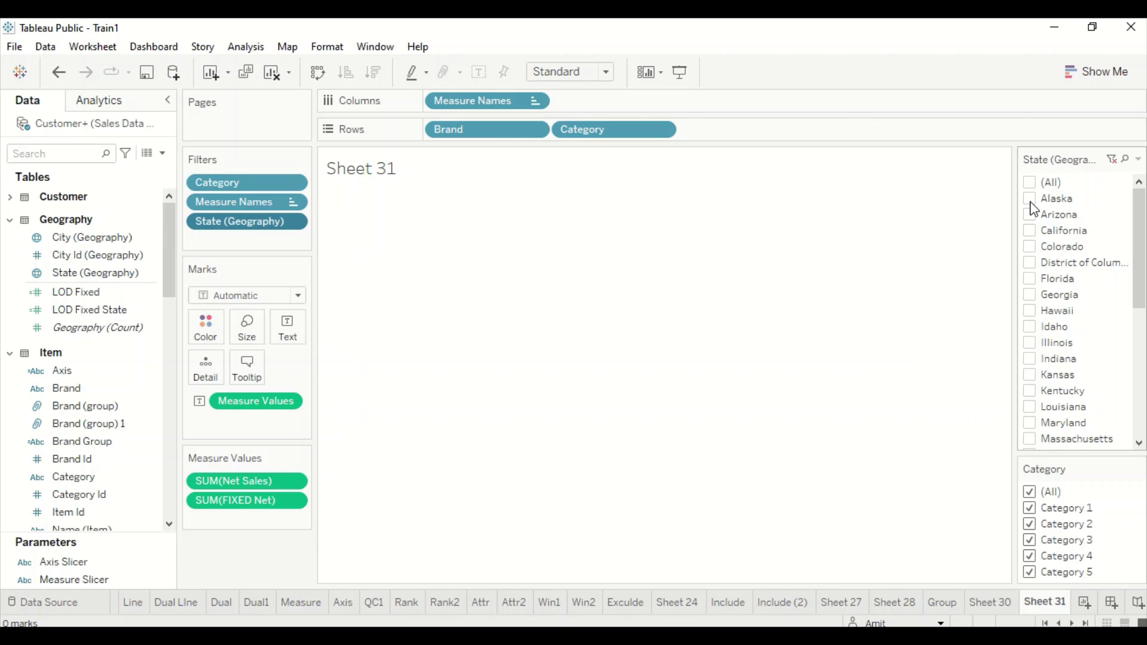
click(1030, 199)
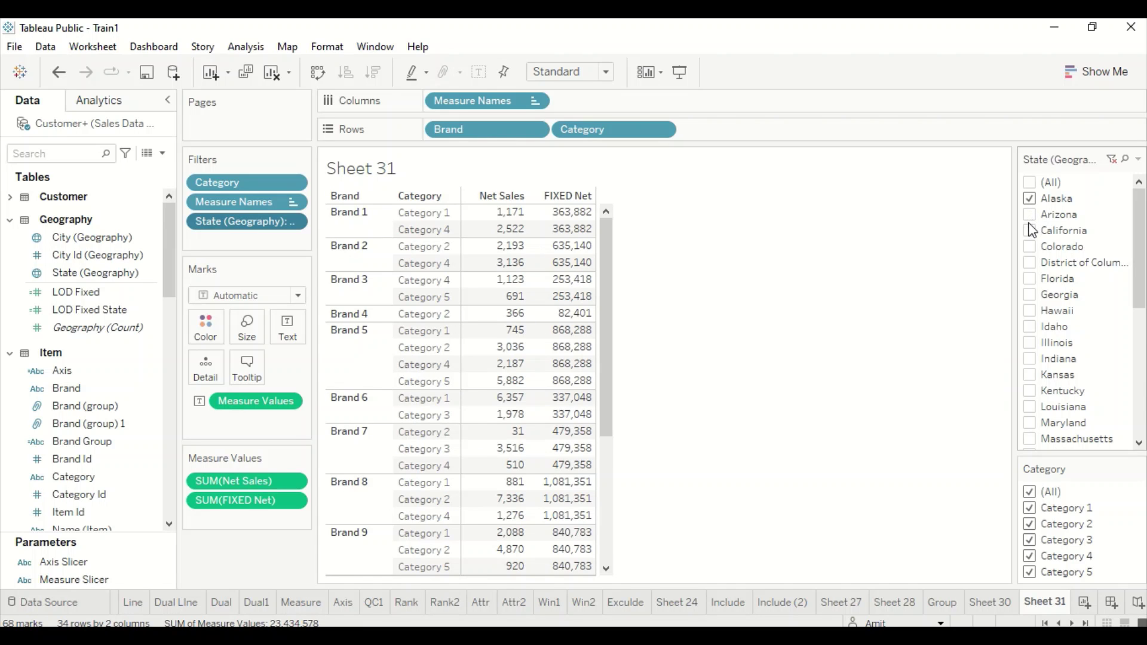
mouse_move(568, 233)
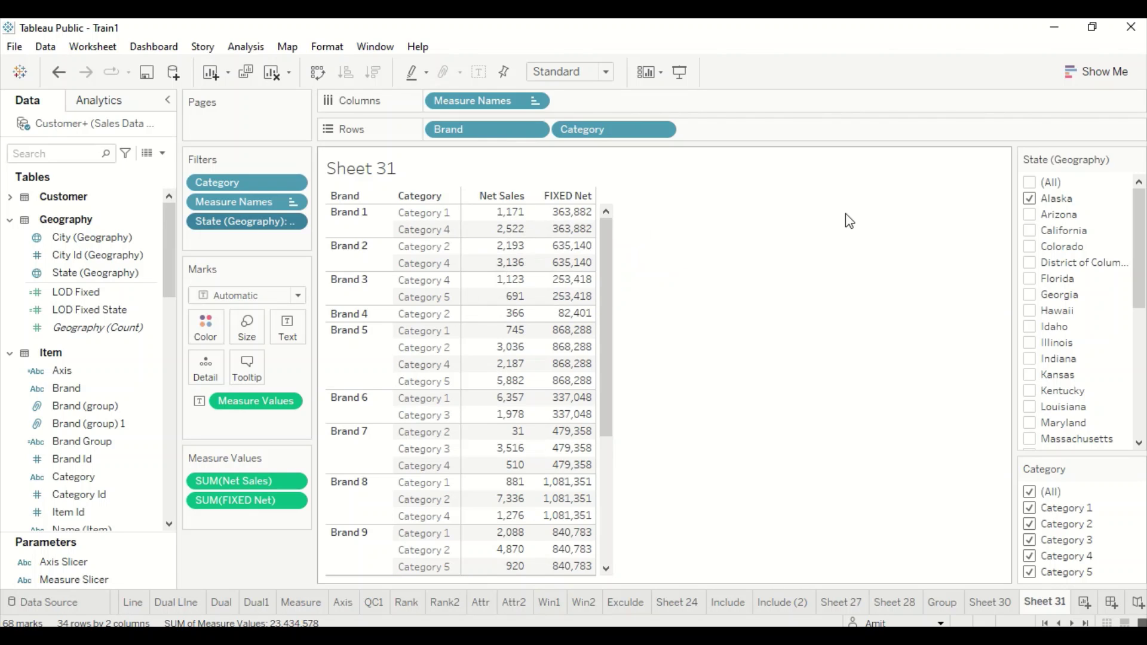
click(1029, 202)
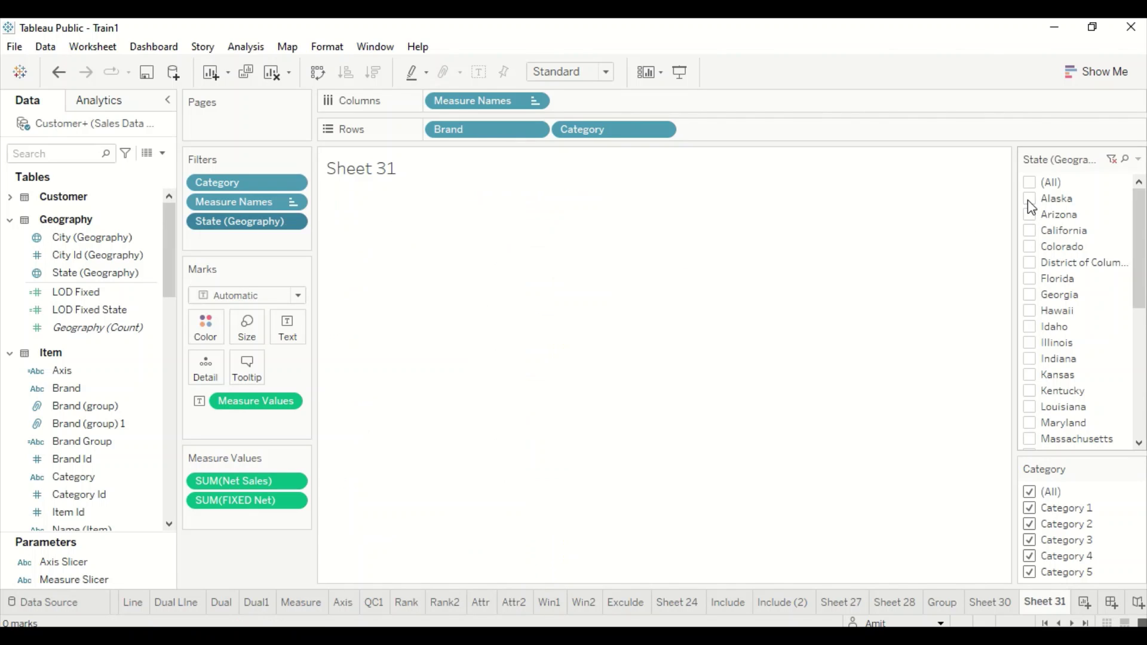
click(1030, 184)
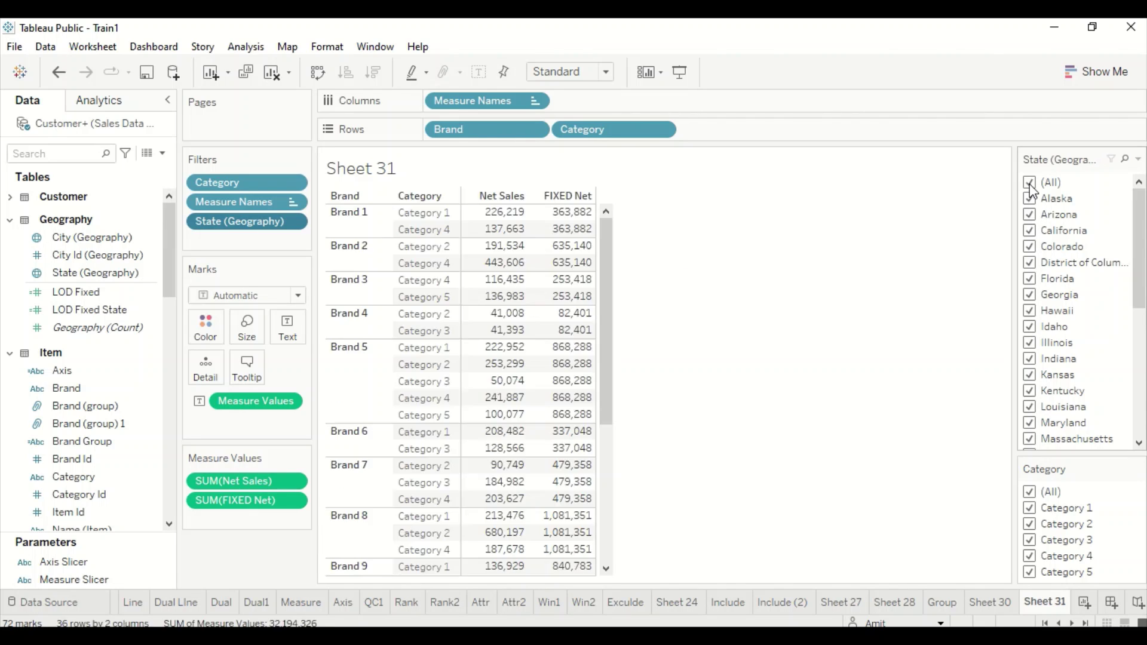
mouse_move(570, 218)
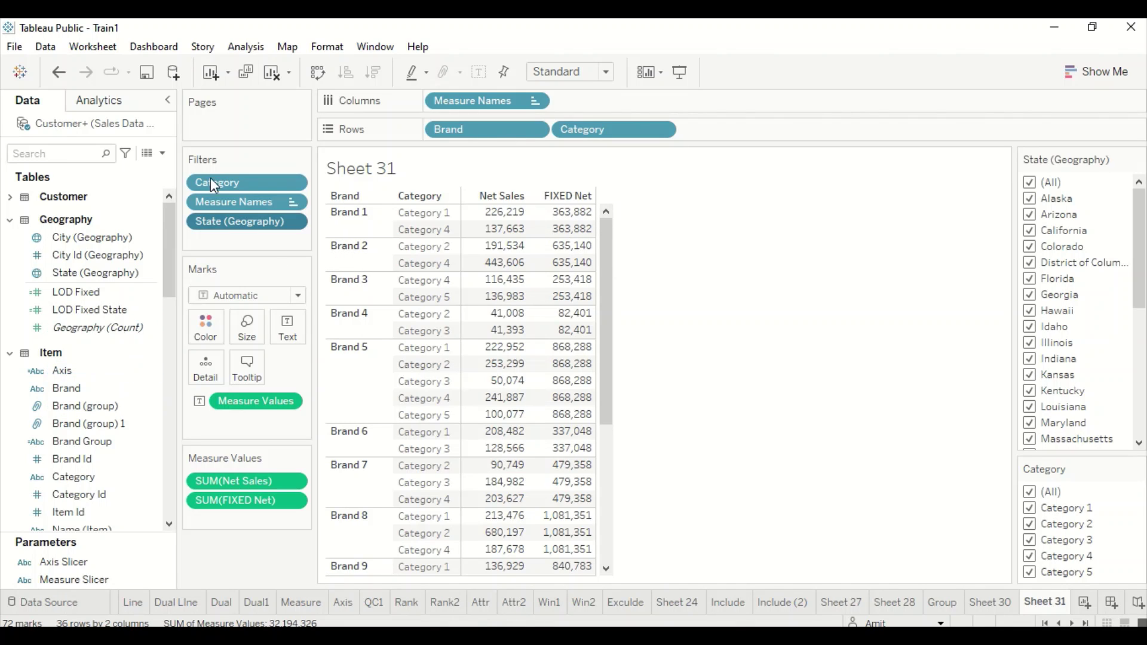
Step: Create a calculated field named % of brand beginning with sum([Net Sales])
click(245, 48)
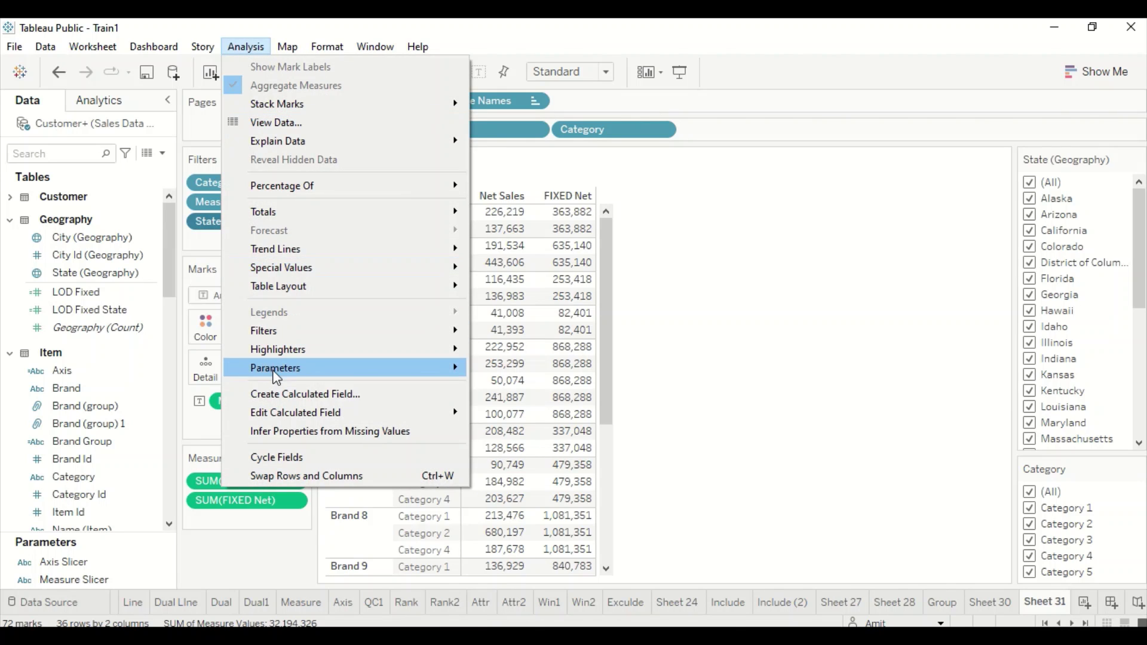
click(276, 394)
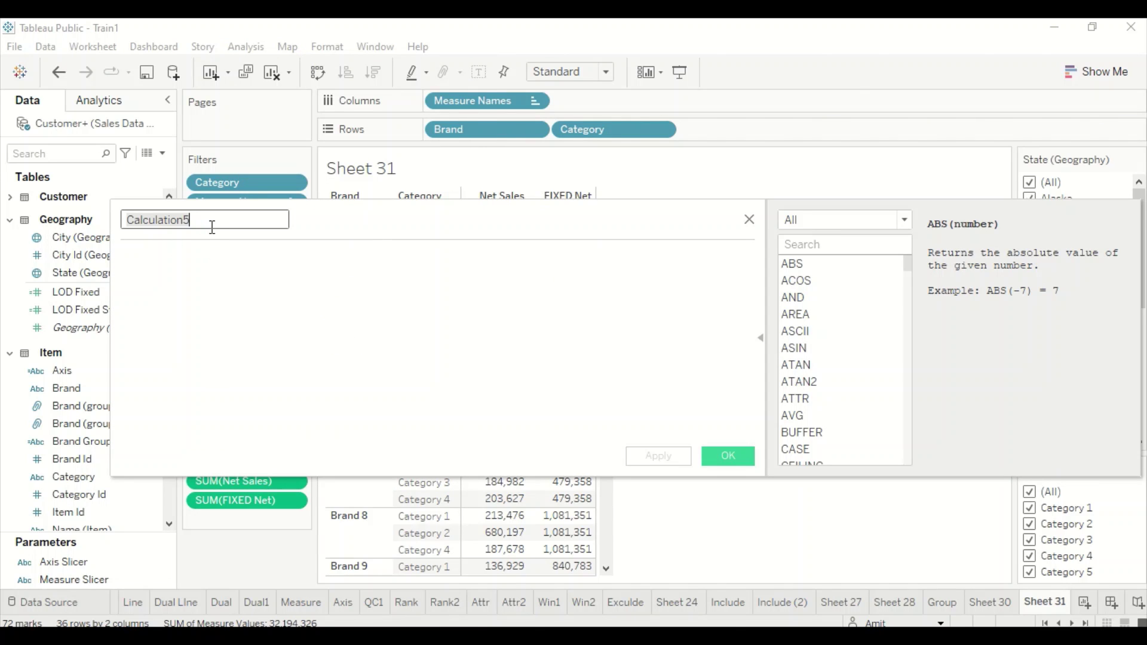
text(% of brand)
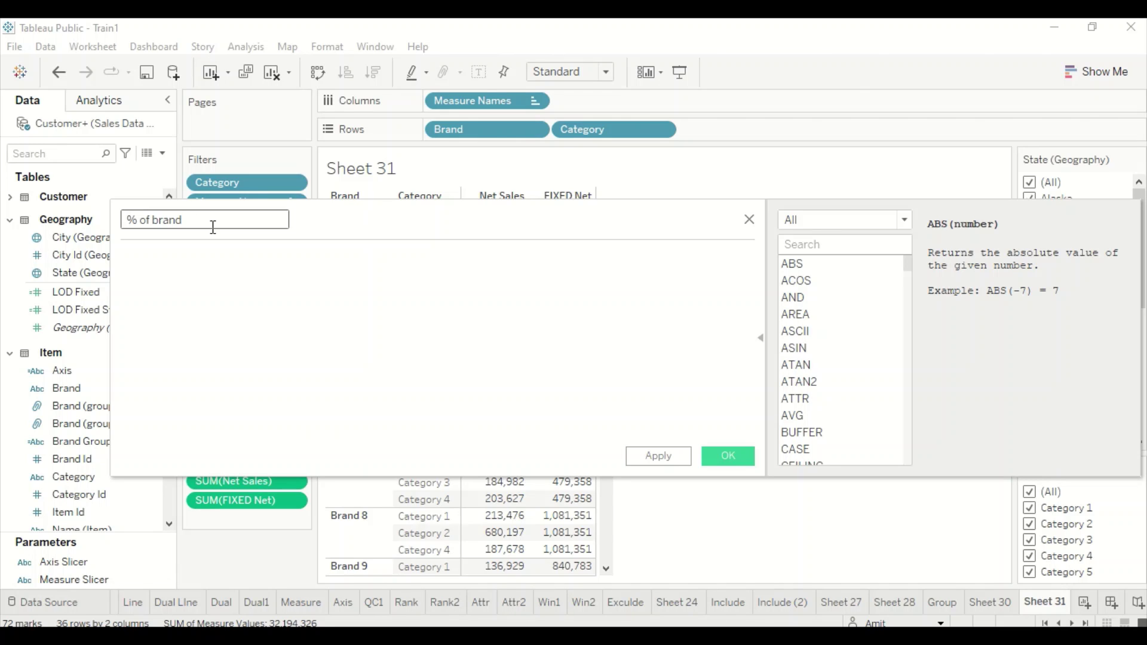
click(179, 280)
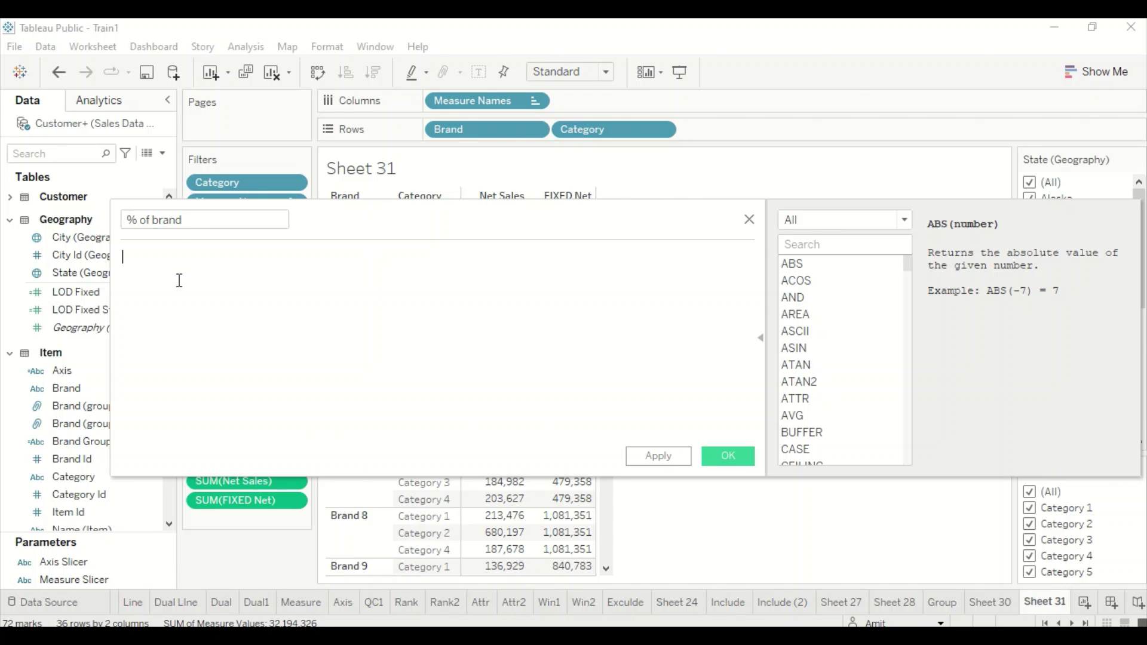
text(sun)
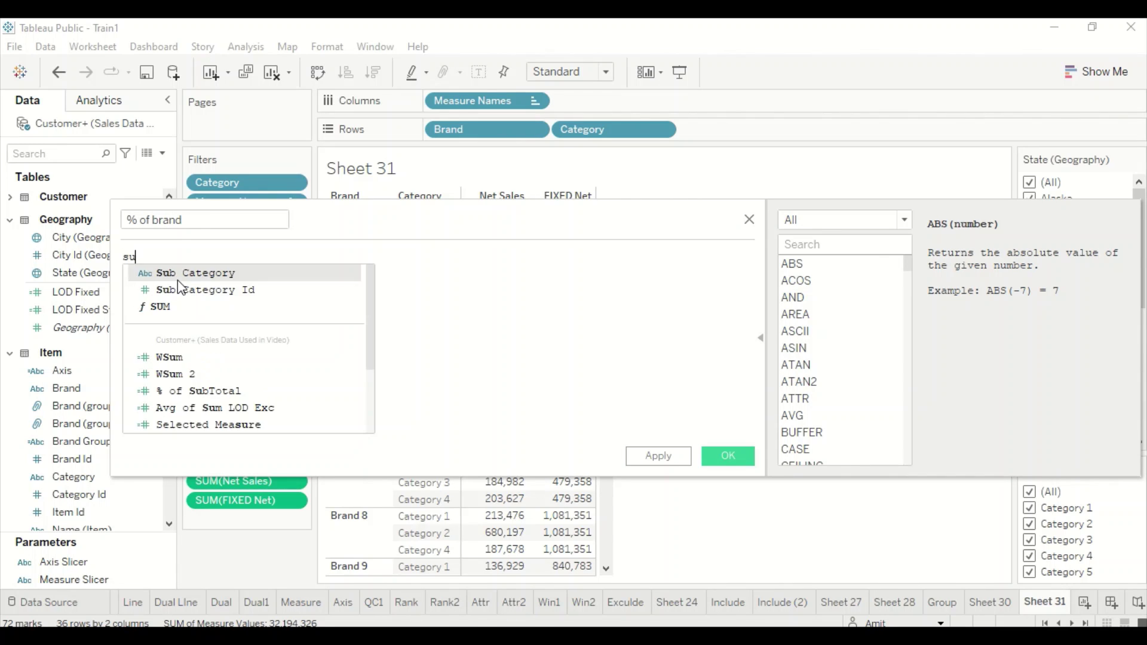
key(BackSpace)
key(BackSpace)
text(m)
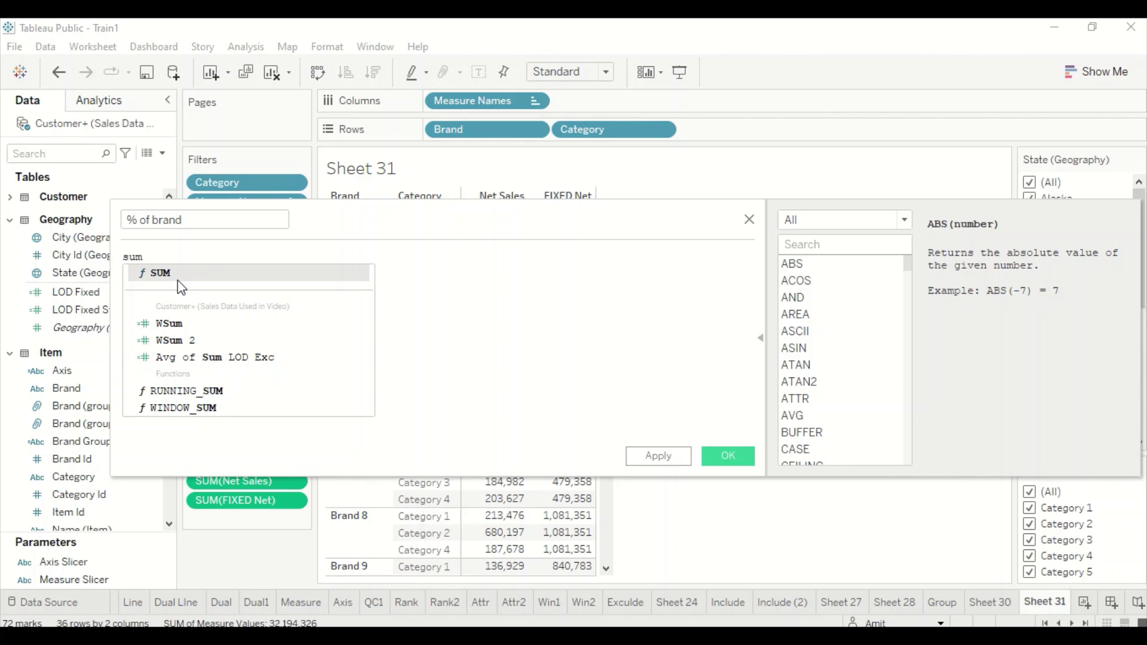
text((n)
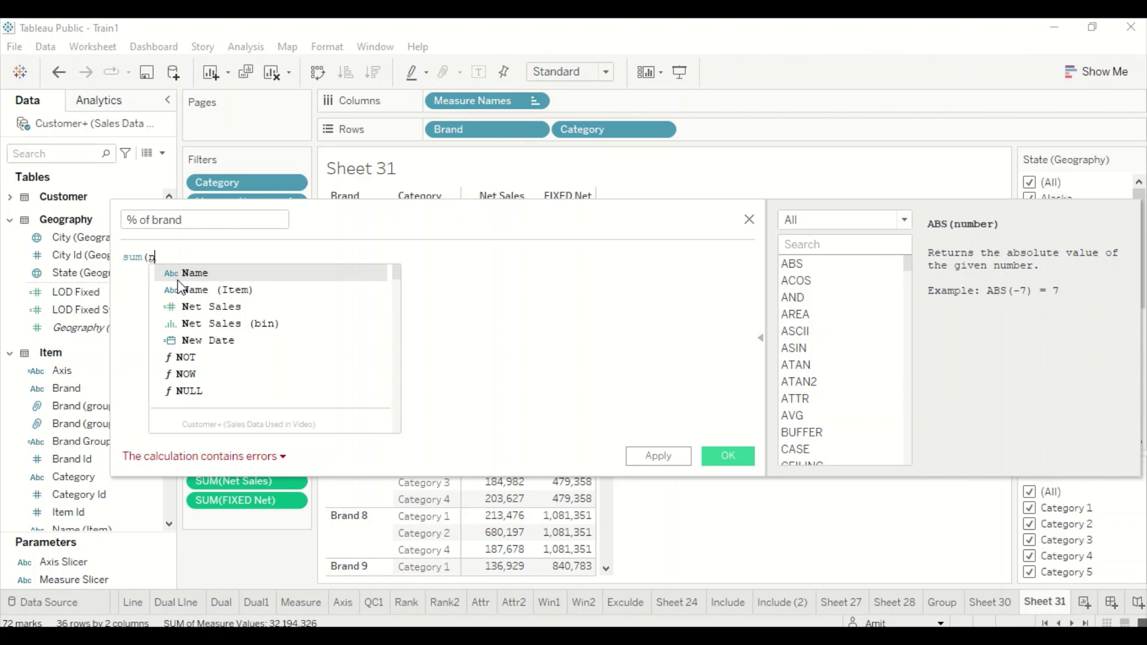
key(Down)
key(Down)
key(Down)
key(Up)
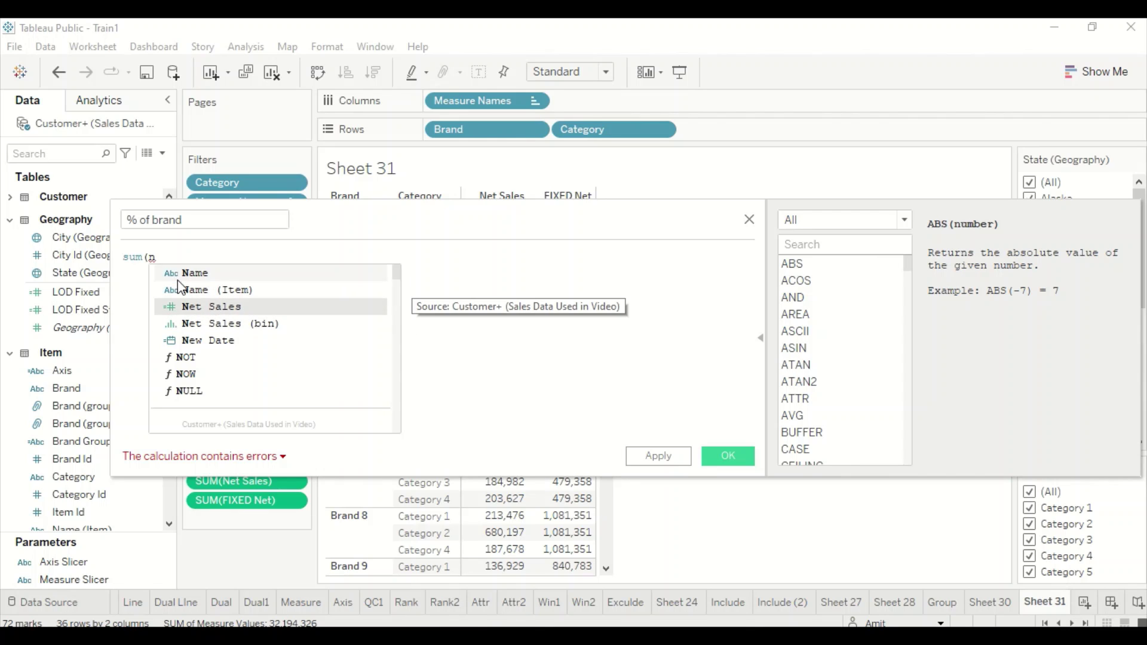
key(Return)
Step: Finish the formula as sum([Net Sales])/ sum([FIXED Net]) and save it
text()/ sum()
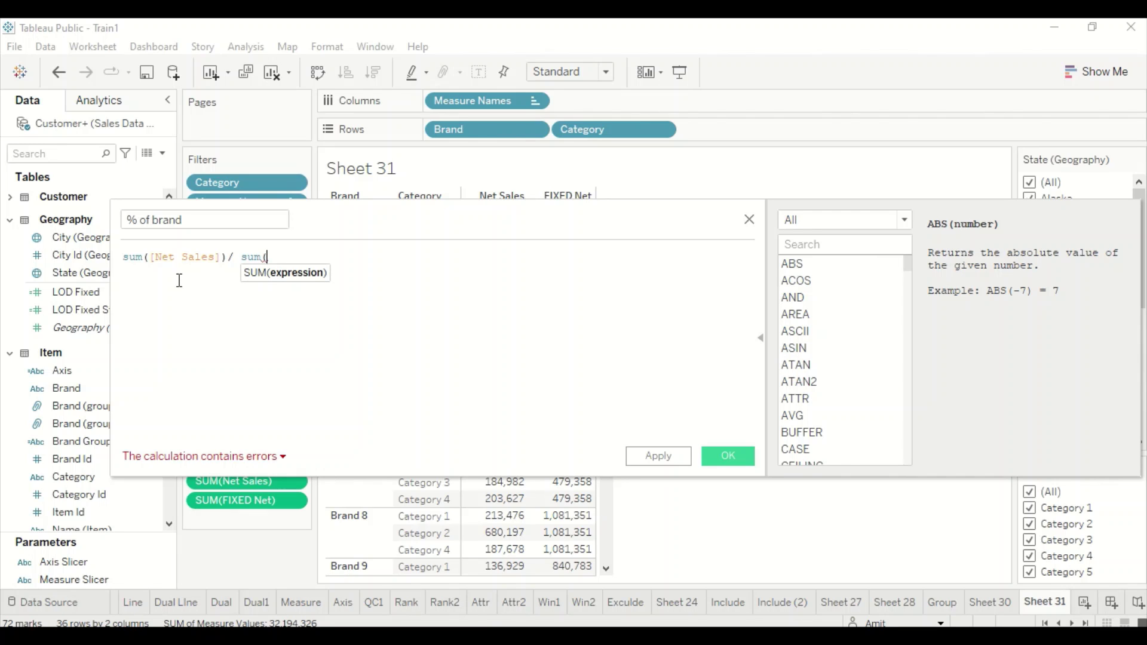
text(ne)
key(BackSpace)
key(BackSpace)
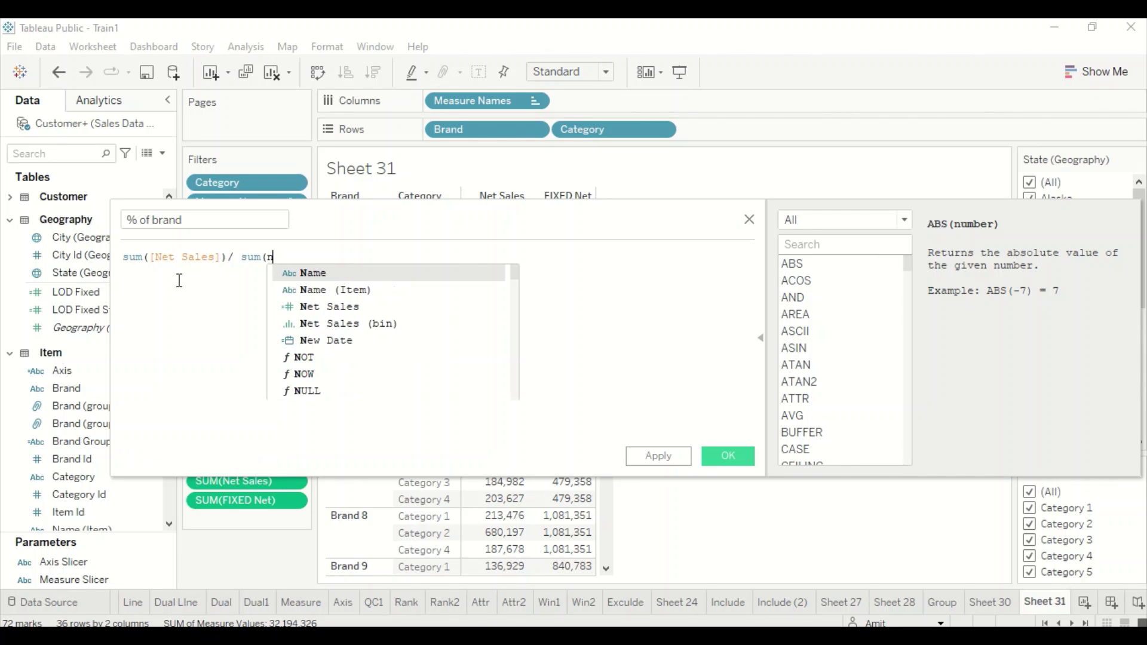
text(fi)
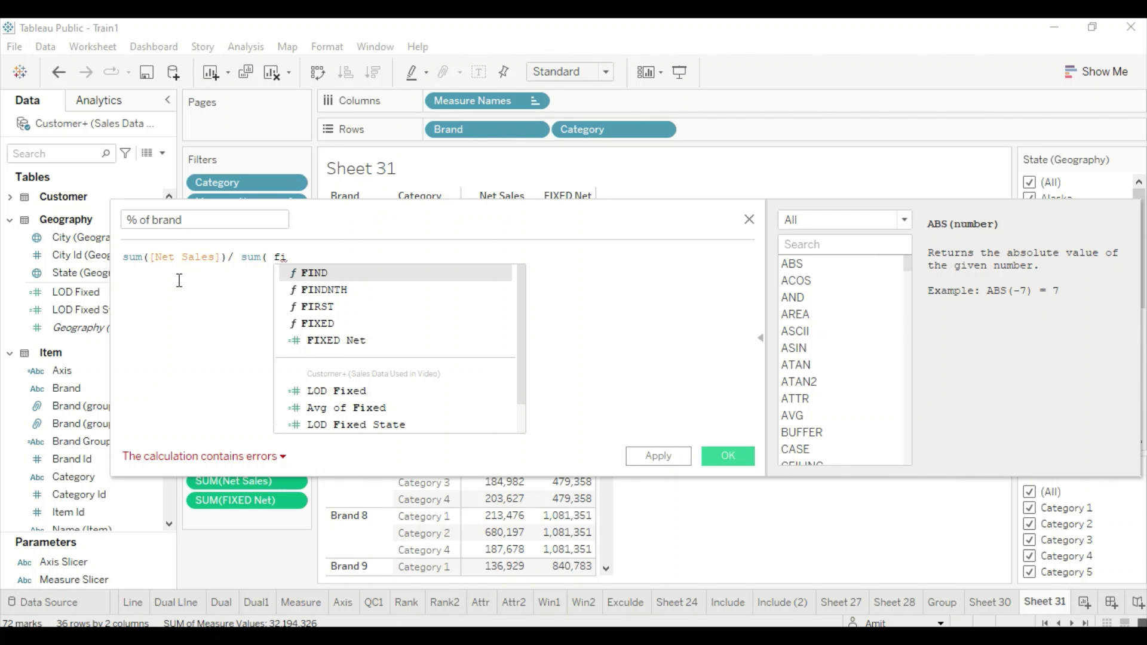
key(BackSpace)
key(BackSpace)
text(fixed)
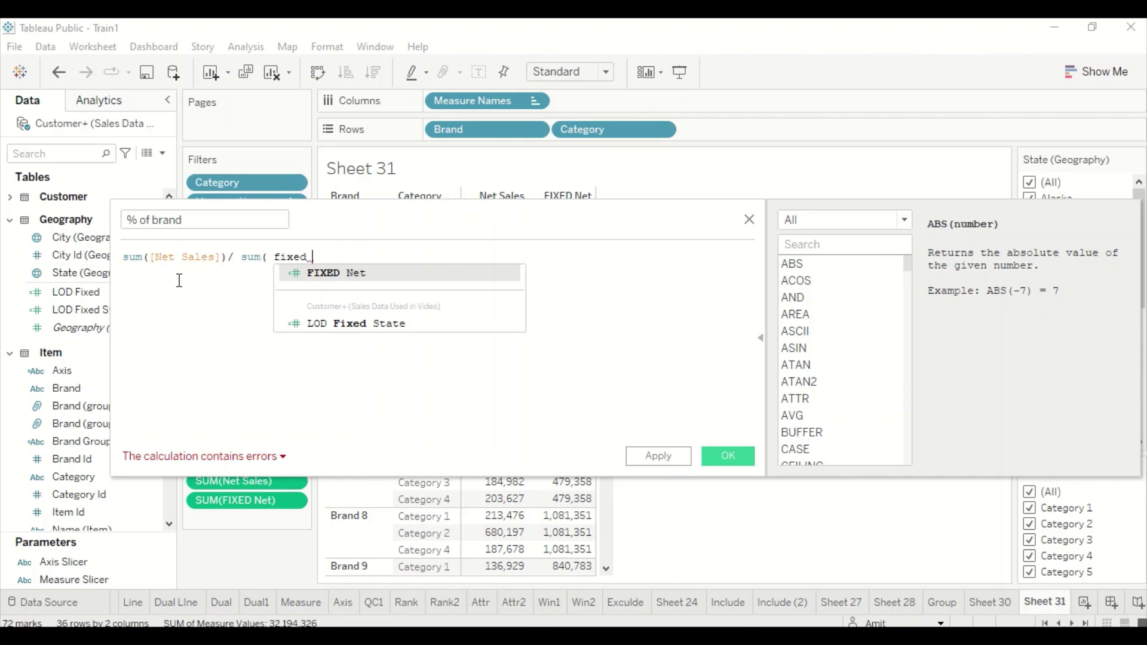
click(337, 280)
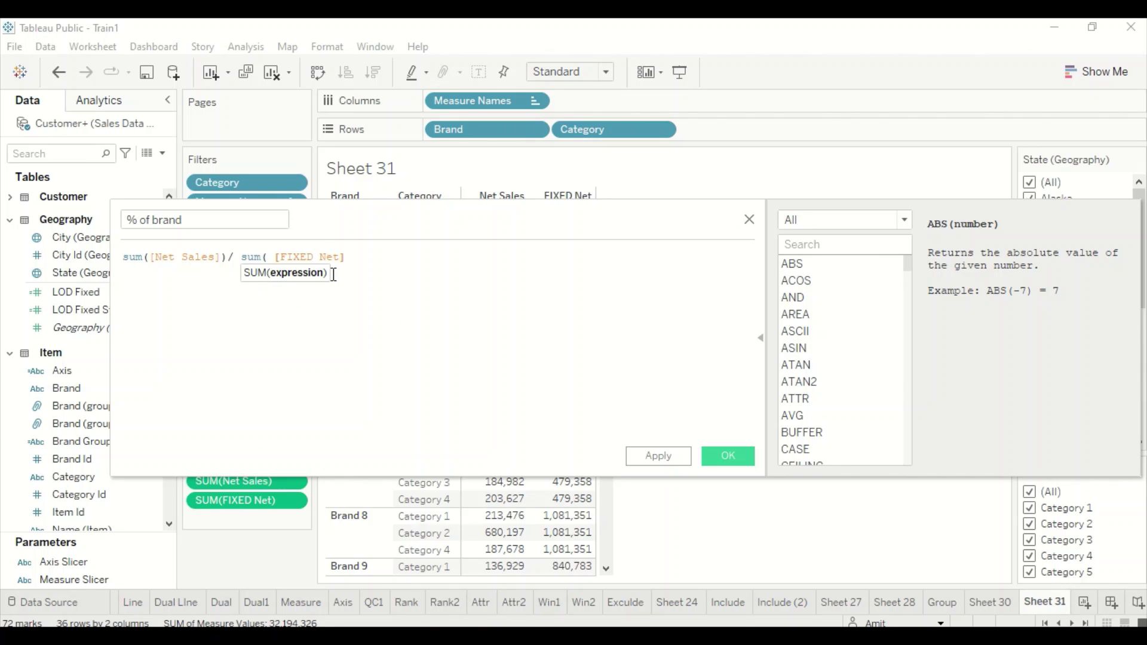
text())
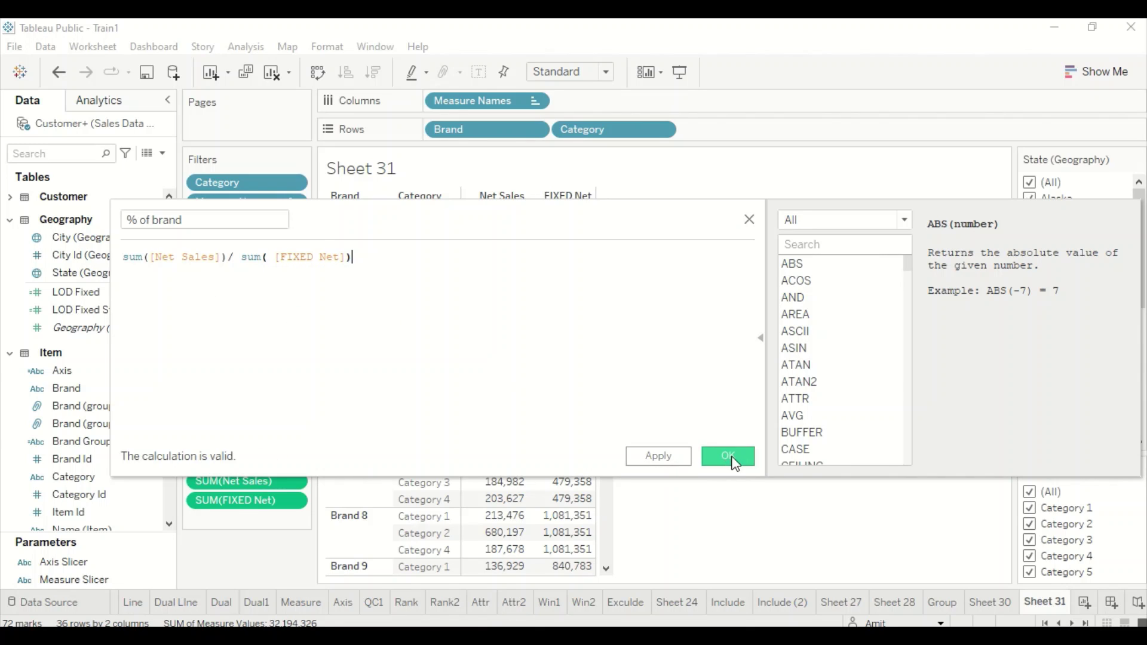
click(735, 456)
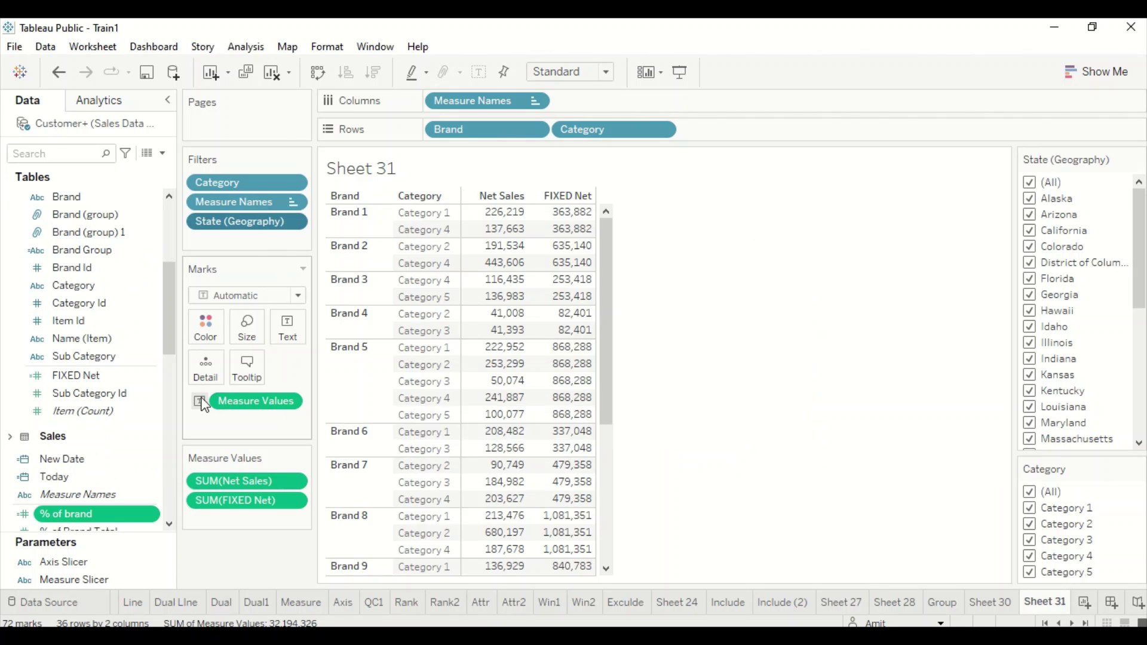
right_click(77, 512)
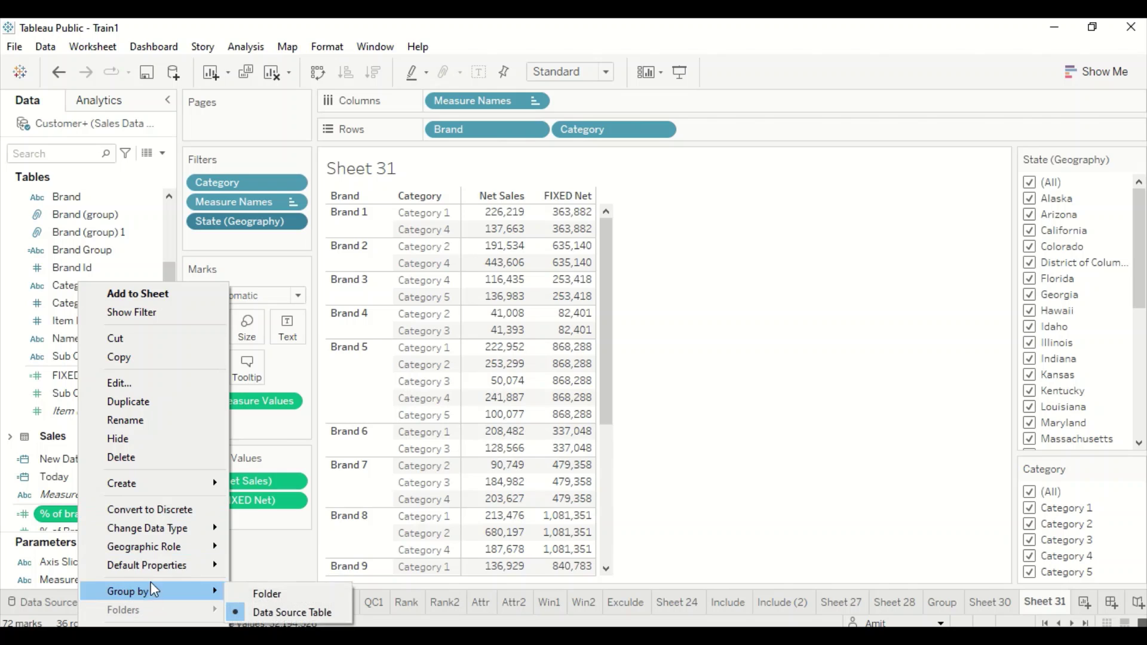
Step: Set the default number format of % of brand to Percentage
mouse_move(164, 566)
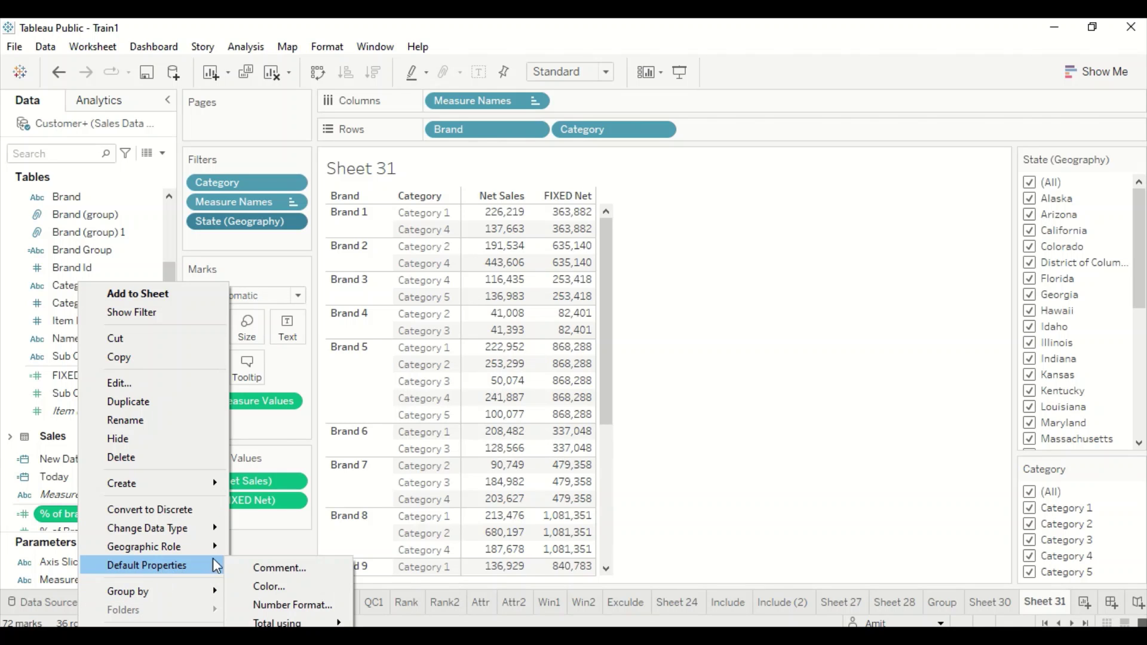
click(276, 602)
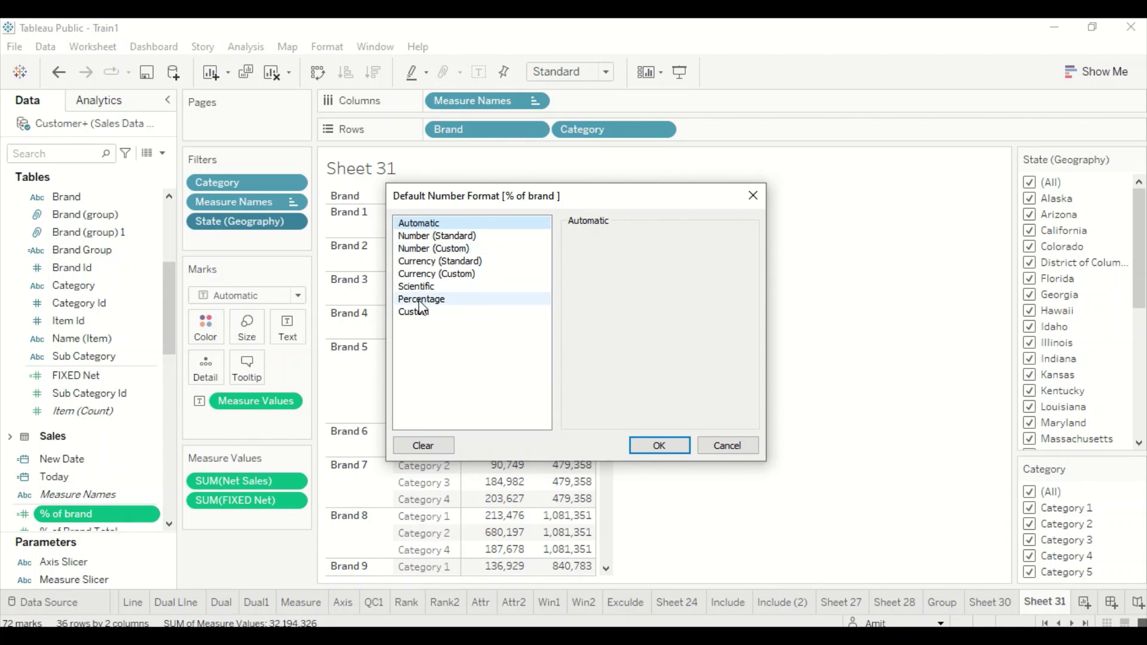
click(423, 298)
click(660, 449)
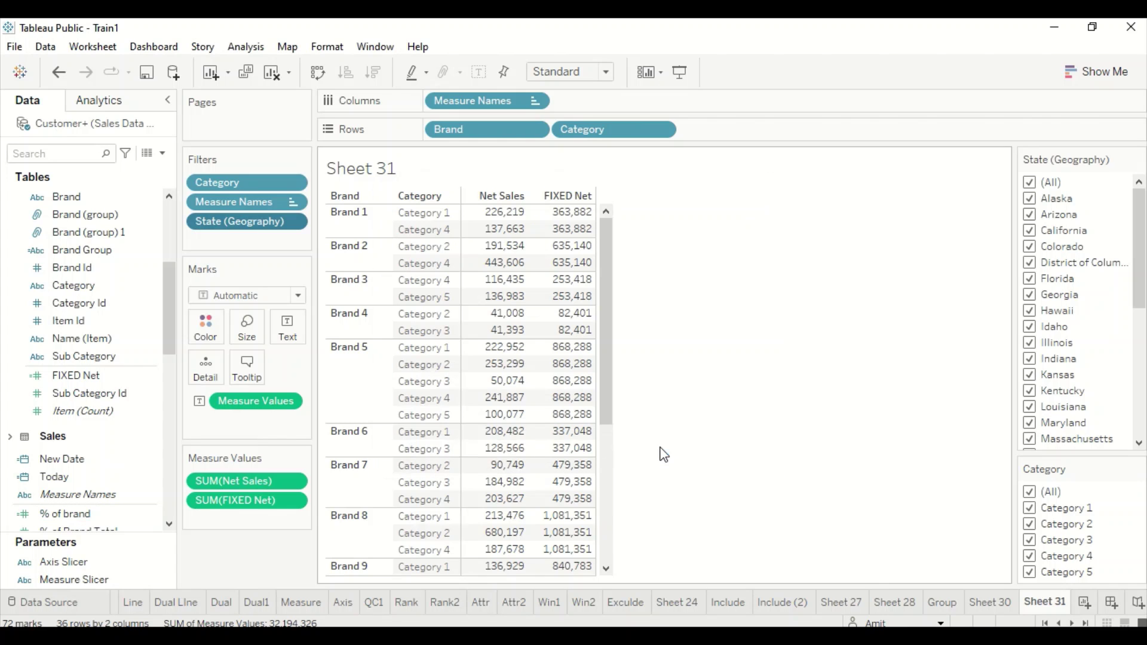
click(77, 461)
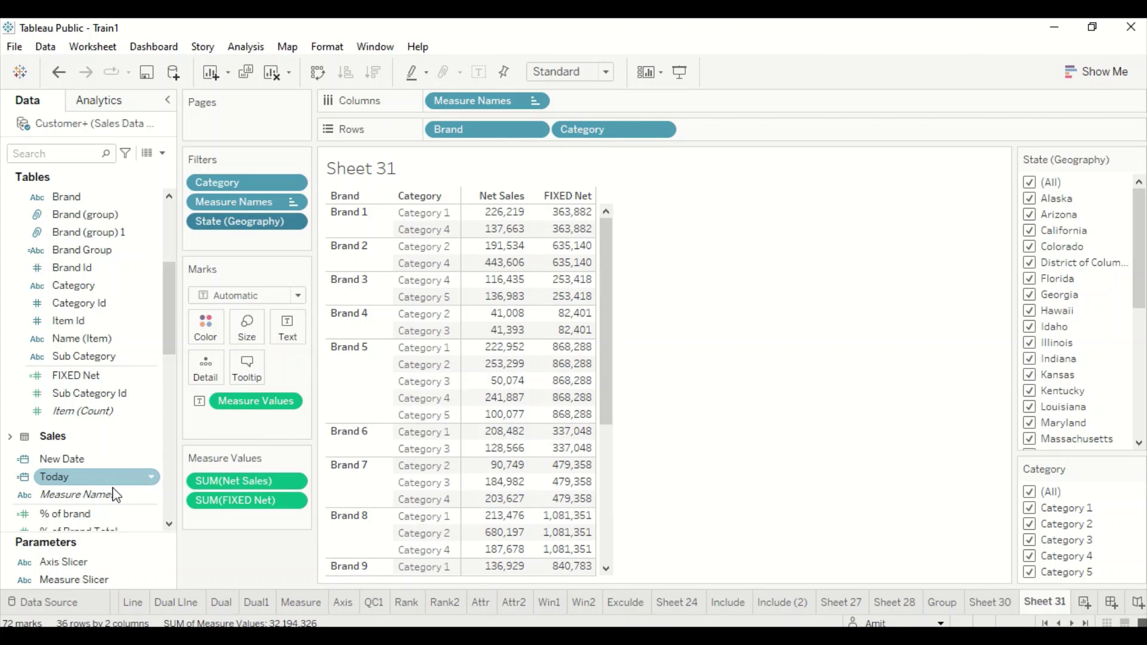
scroll(99, 501, down, 1)
click(70, 497)
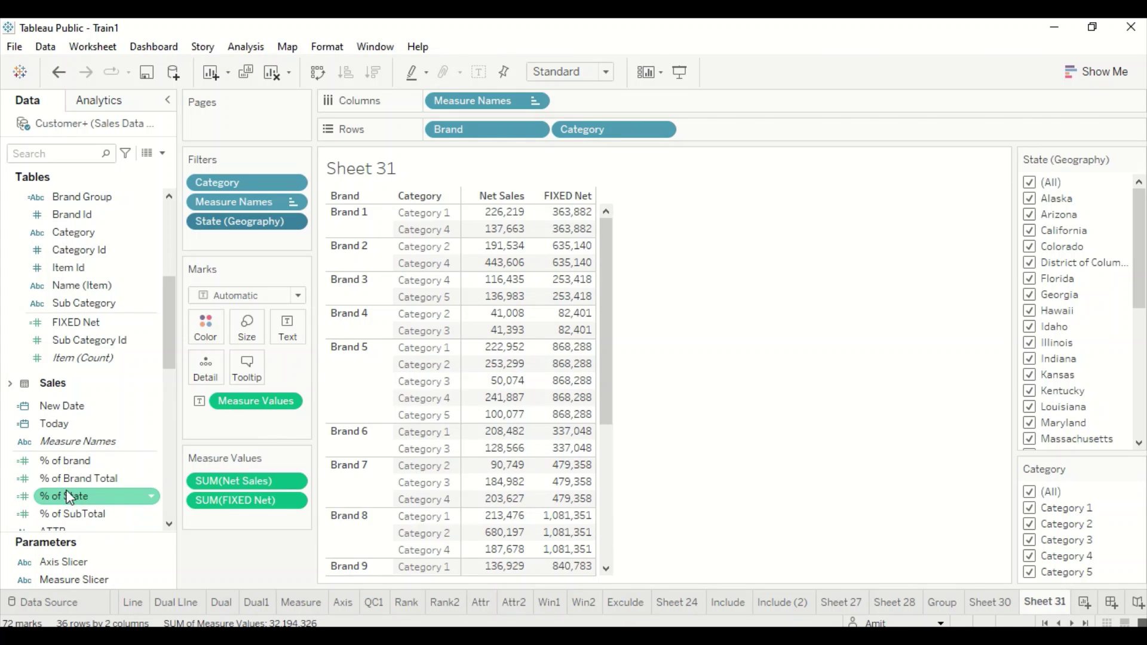
click(66, 469)
Step: Add % of brand as a third table column and uncheck Category 1, leaving 28 rows
drag(70, 472, 519, 314)
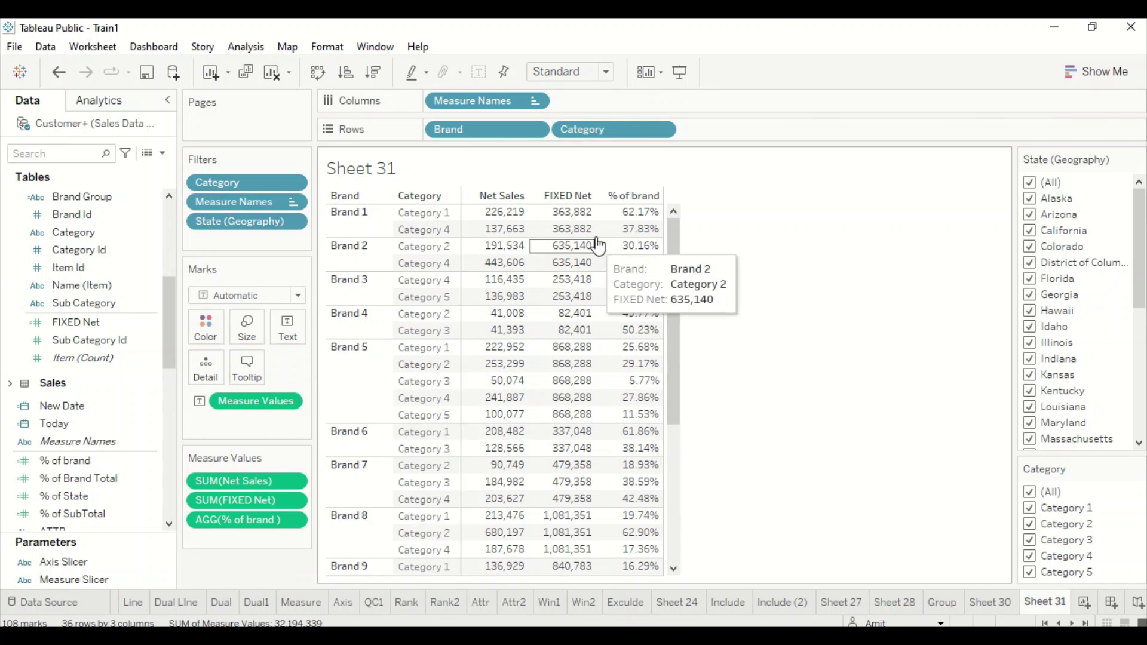
click(1032, 511)
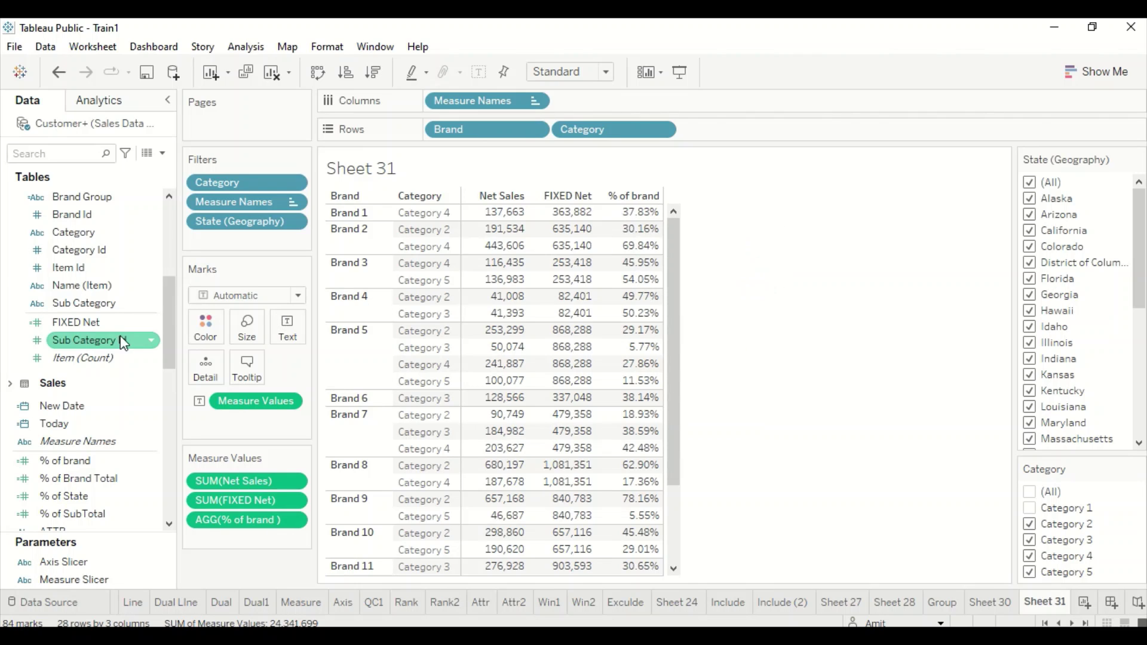
scroll(107, 316, up, 5)
scroll(106, 316, up, 4)
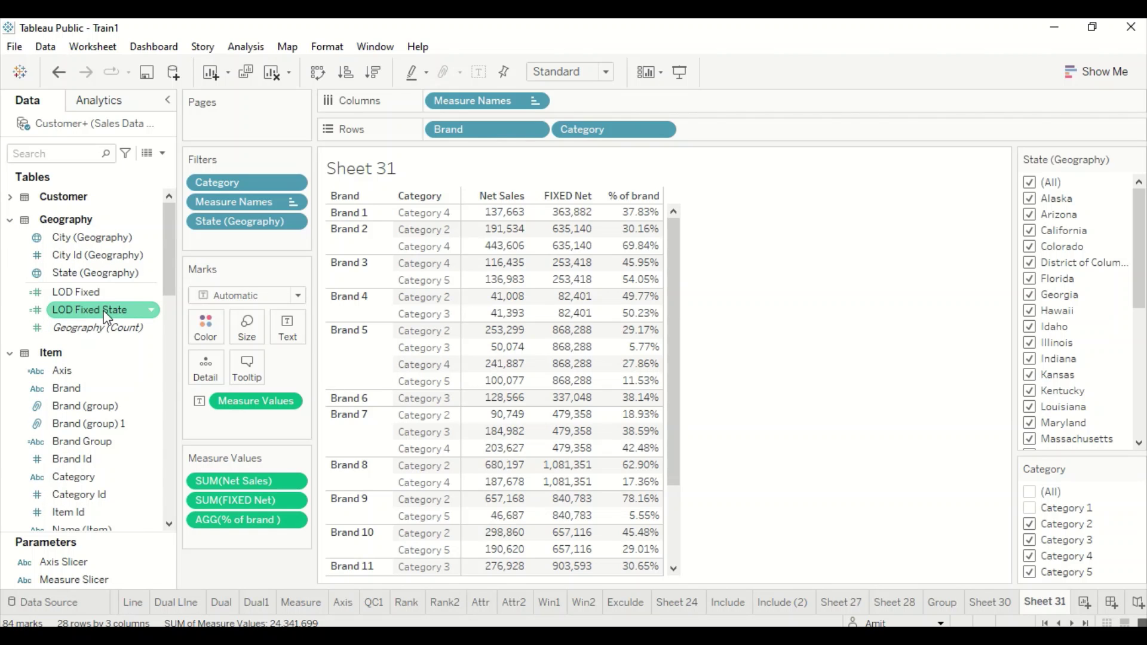
key(alt+Tab)
key(alt+Tab)
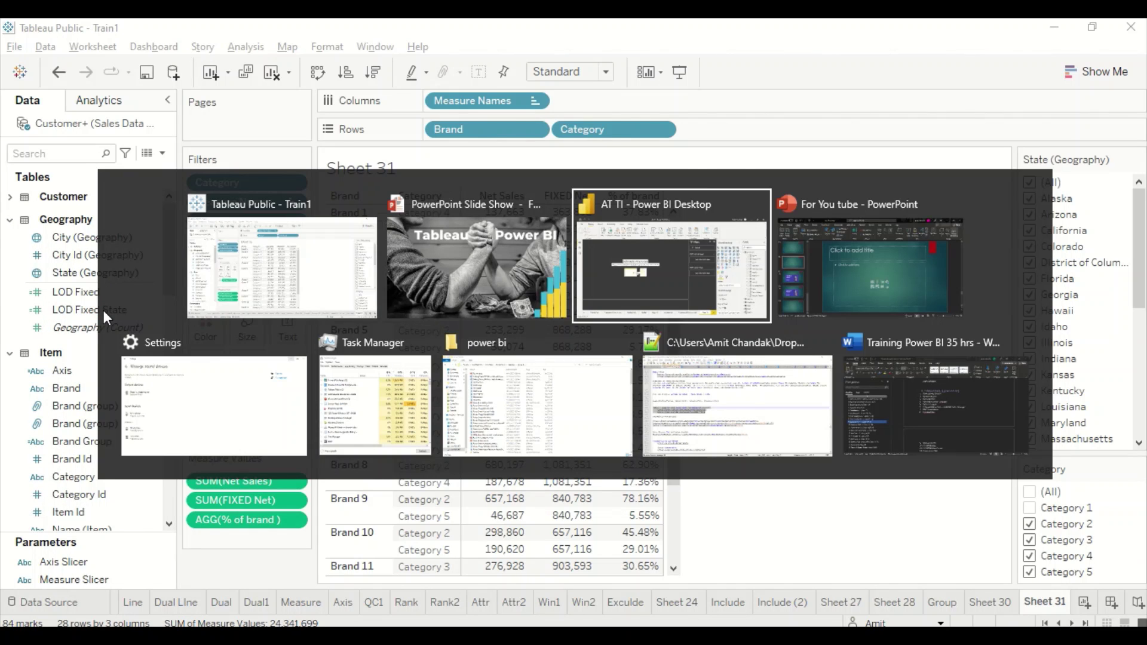
Step: Build an enlarged table visual of Brand with Category and the Net measure
click(1012, 233)
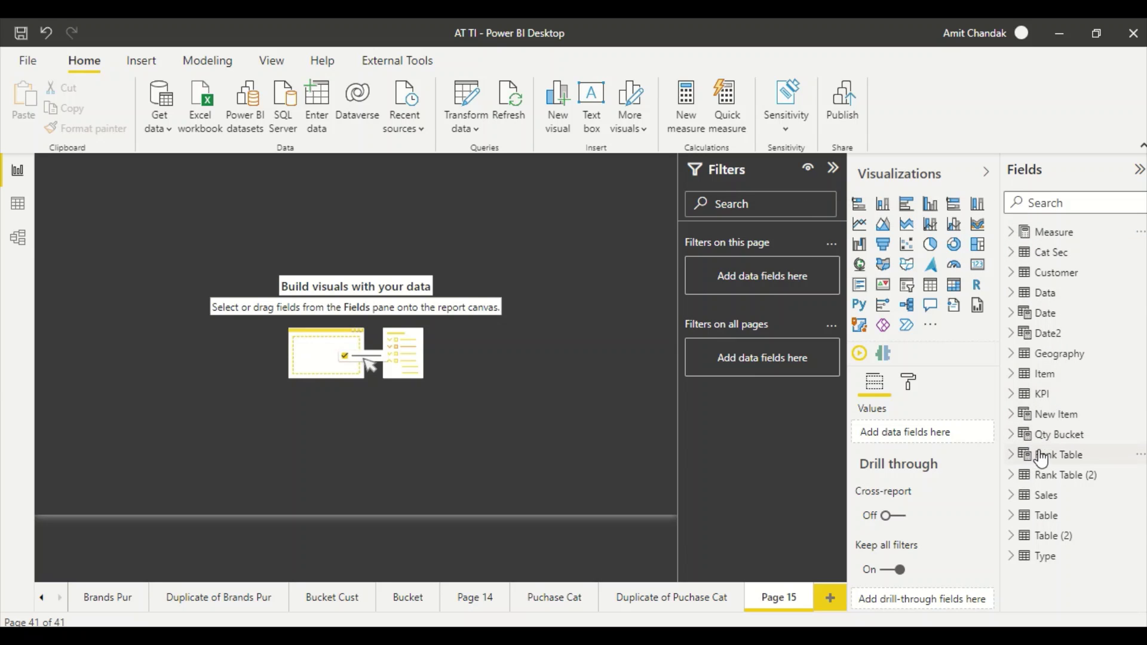
click(1021, 379)
drag(1076, 393, 172, 251)
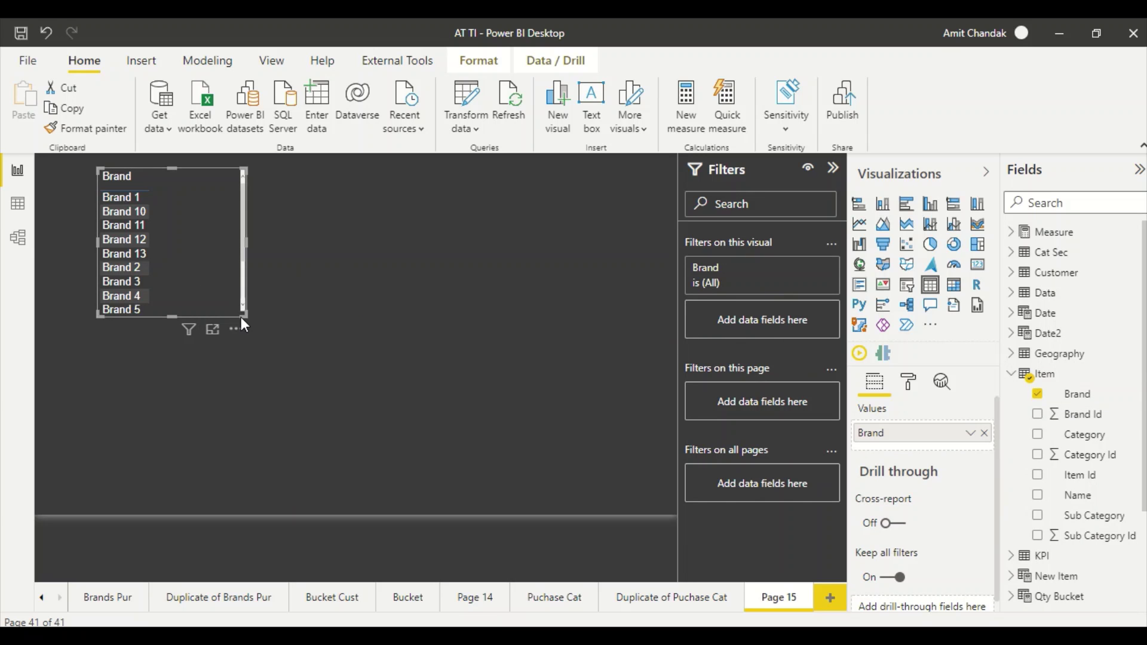
drag(243, 313, 316, 479)
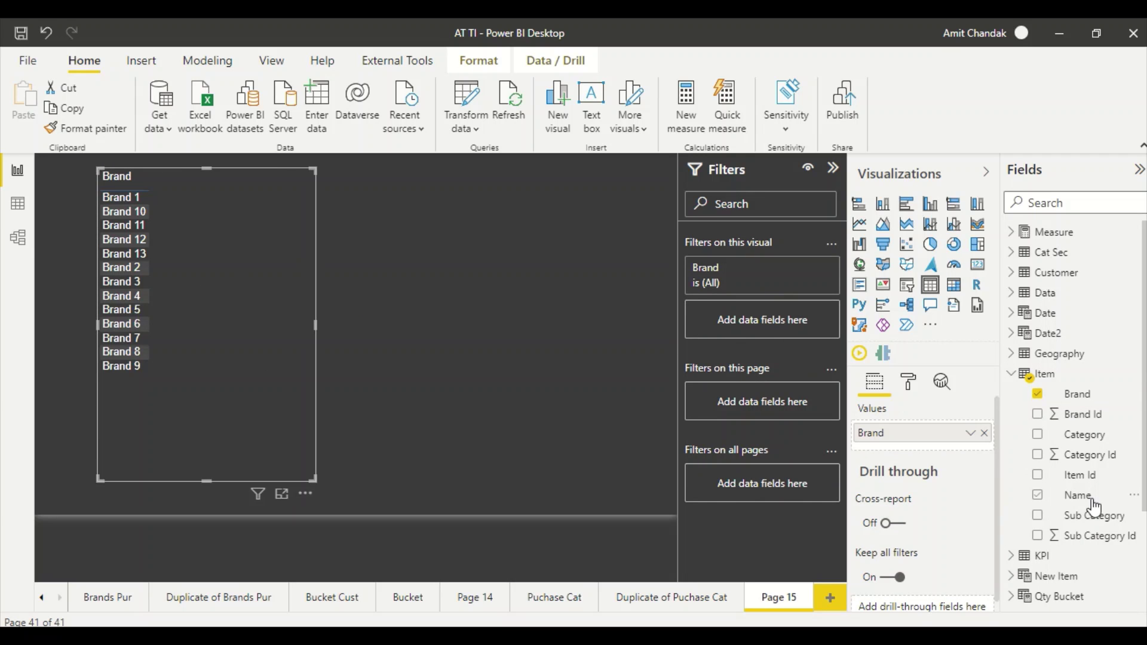
drag(1084, 435, 256, 386)
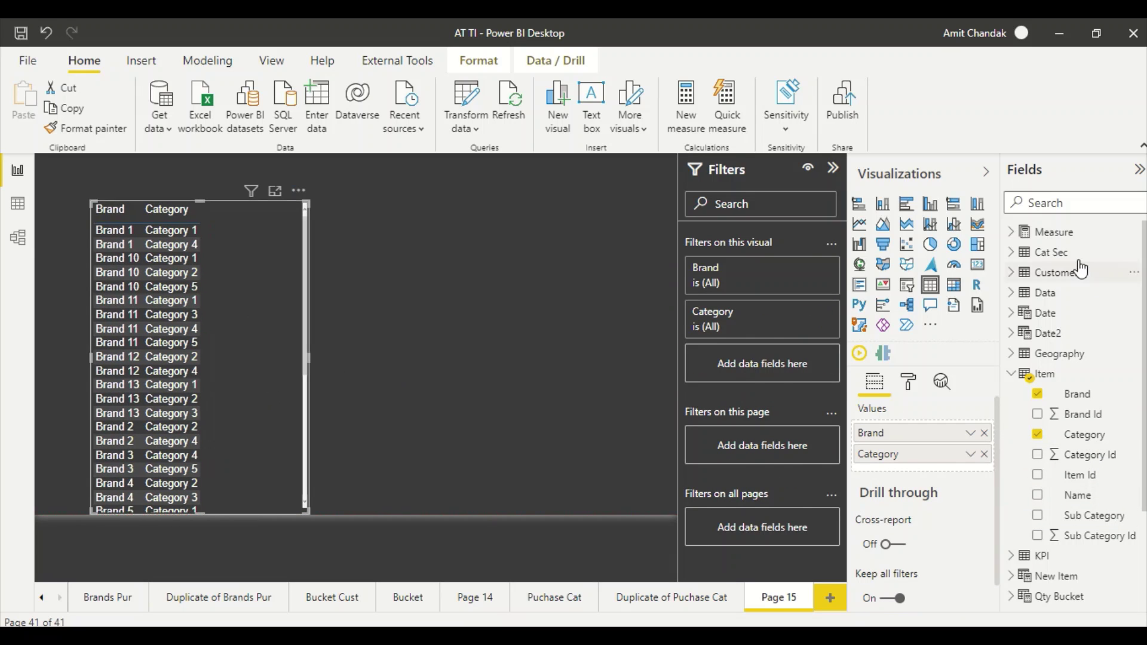
click(1010, 234)
drag(1073, 396, 249, 295)
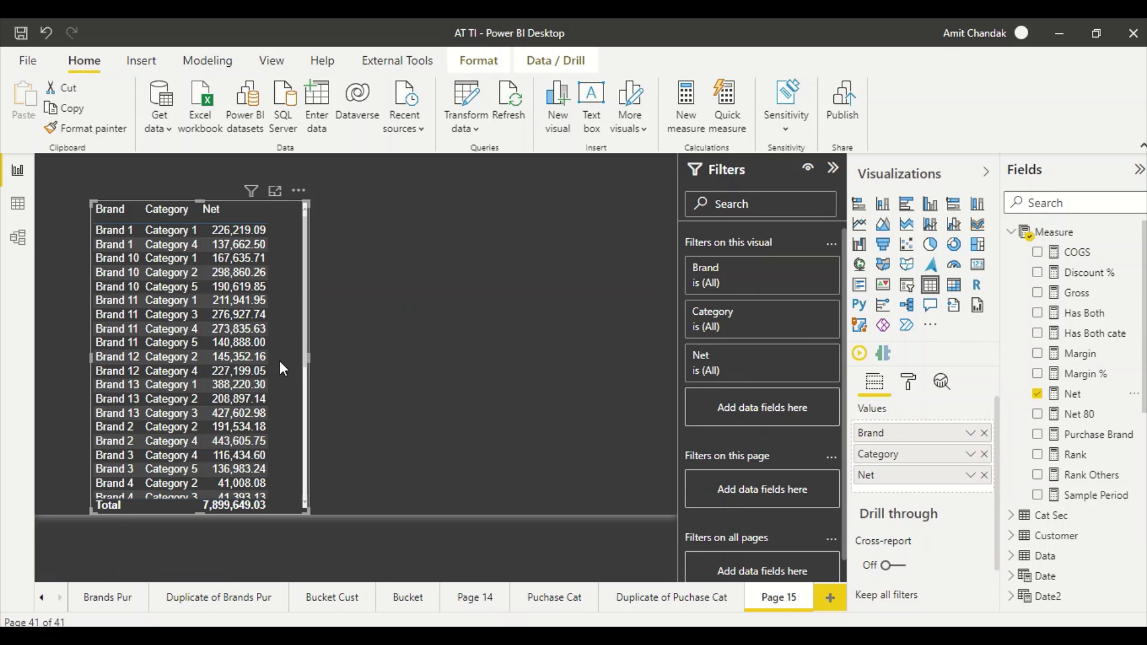
Step: Make it a matrix with Category rows under Brand, fully expanded, widened and shifted left
click(952, 290)
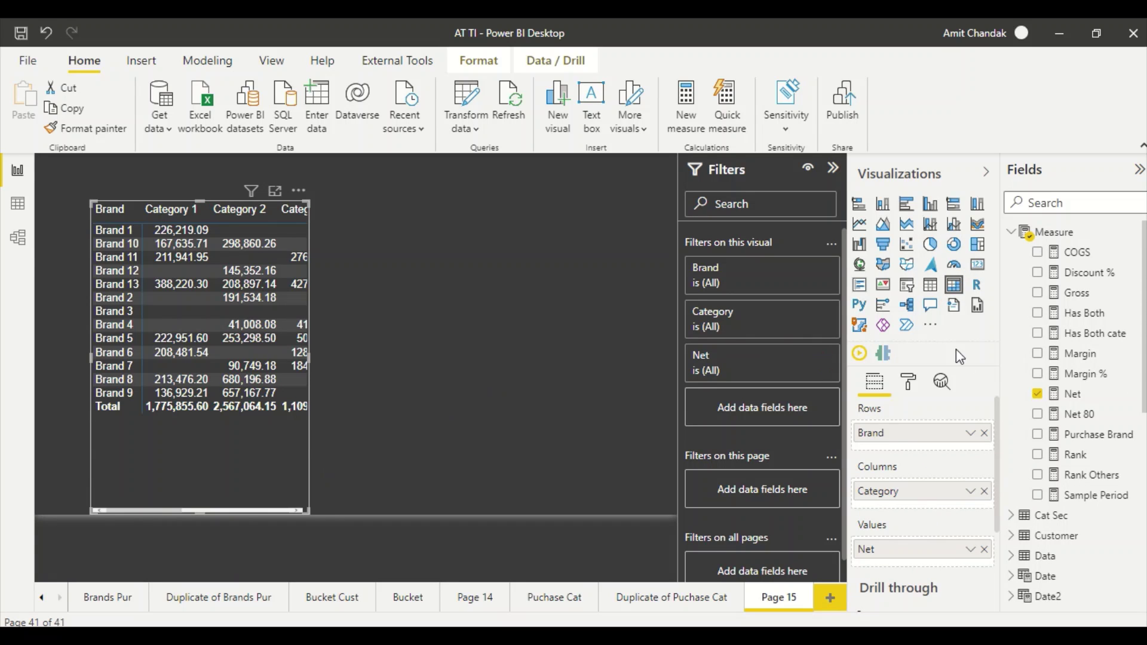
drag(909, 496, 884, 450)
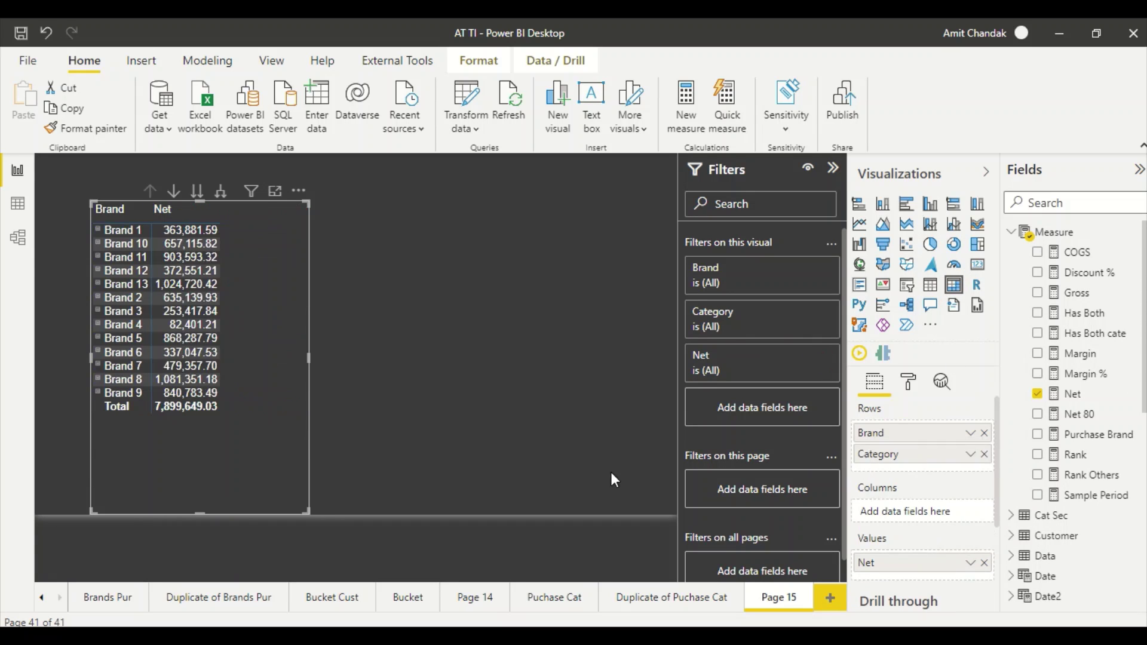
click(220, 191)
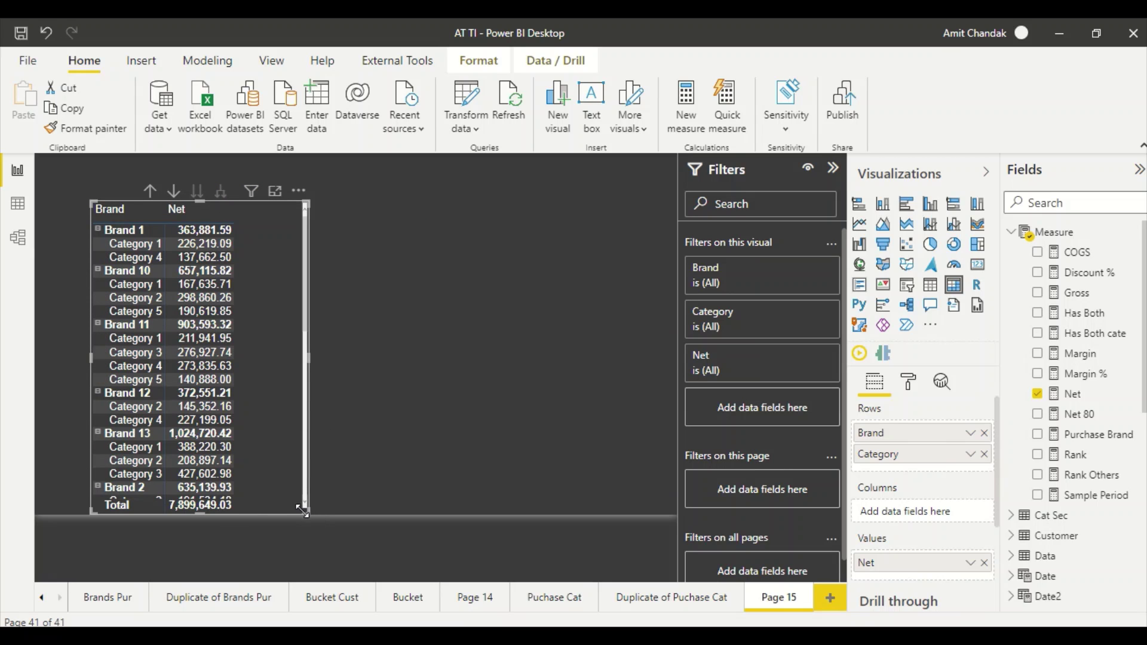
drag(306, 512, 639, 512)
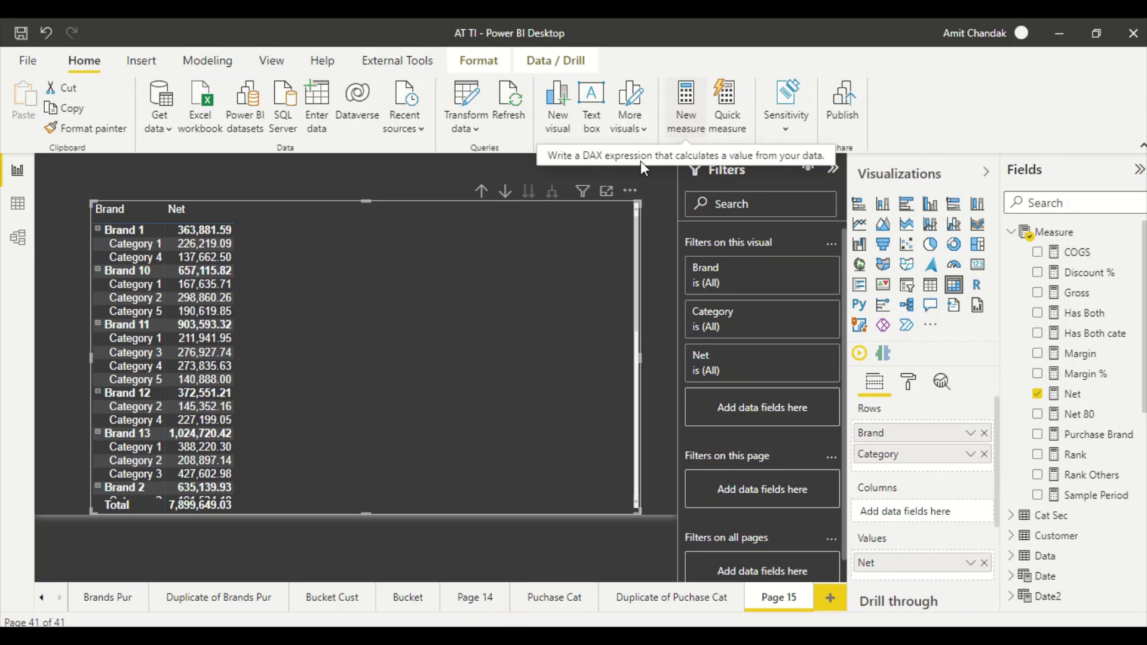
drag(423, 353, 368, 353)
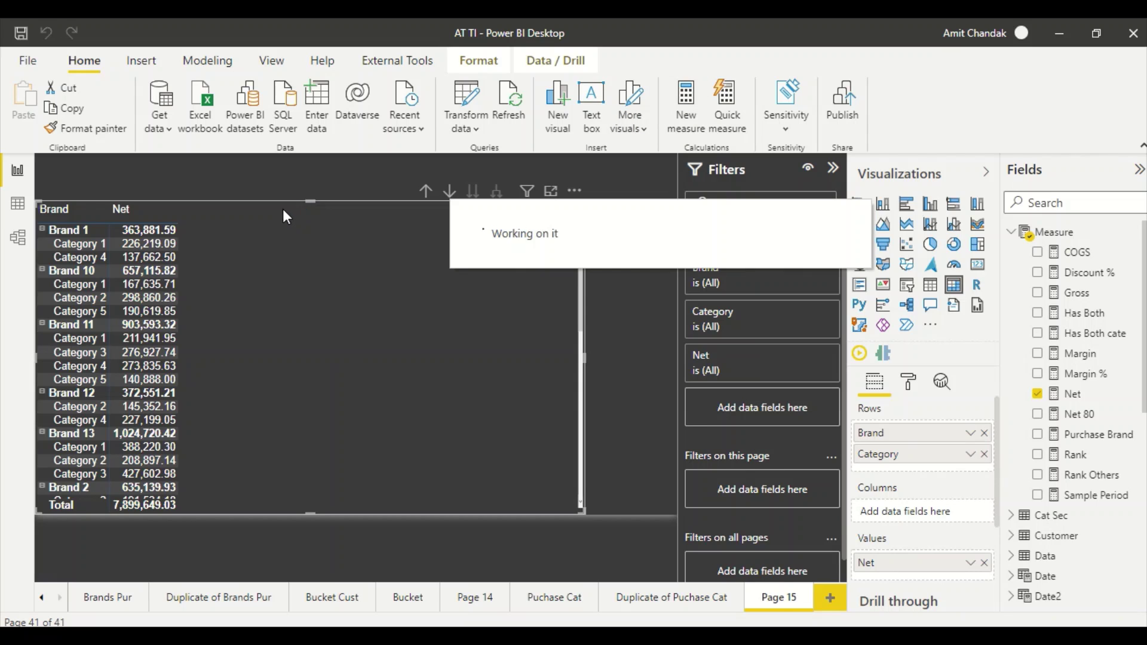
Step: Start the new measure's formula as CALCULATE([Net]
drag(176, 169, 72, 172)
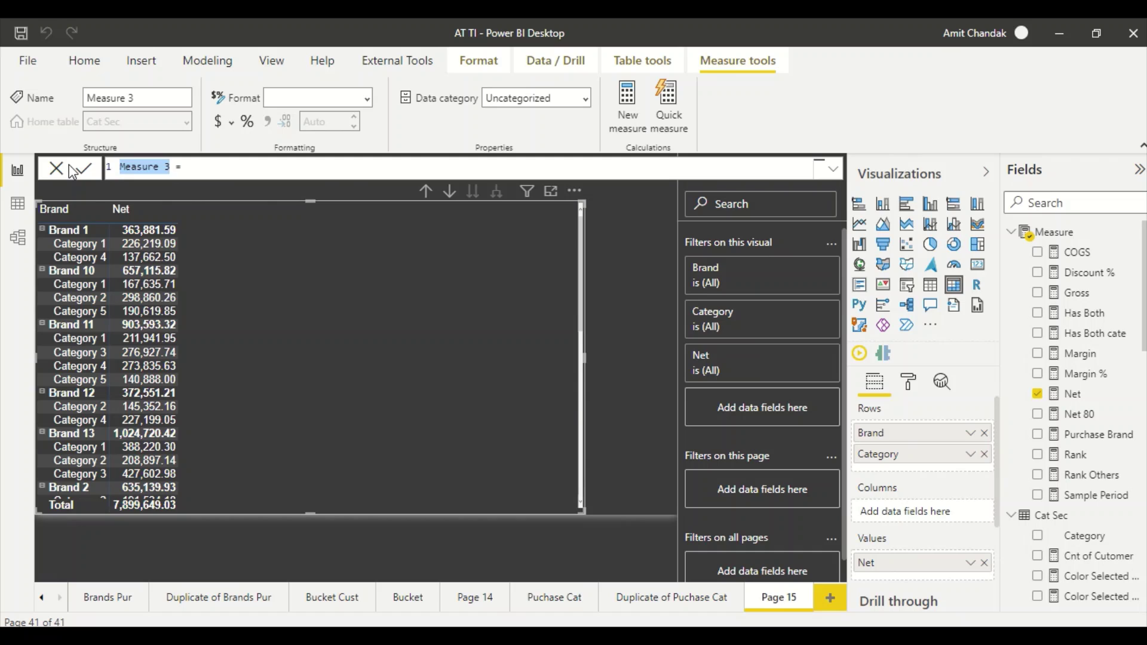
text(Brand)
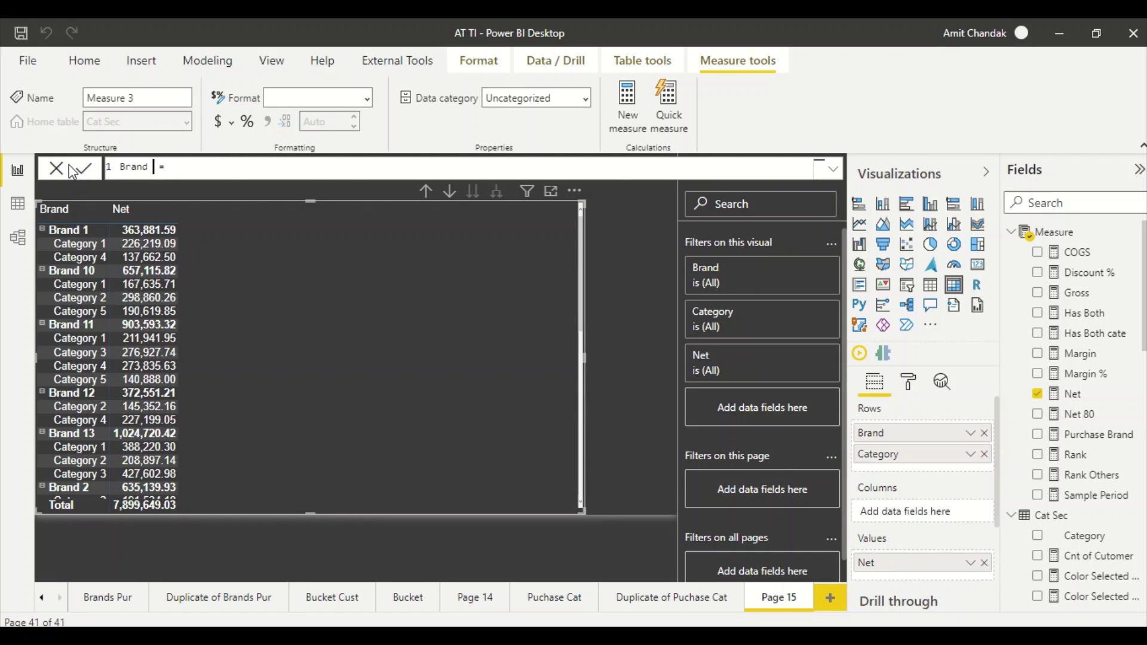
key(BackSpace)
key(BackSpace)
key(BackSpace)
key(BackSpace)
text(CALCULATE([N)
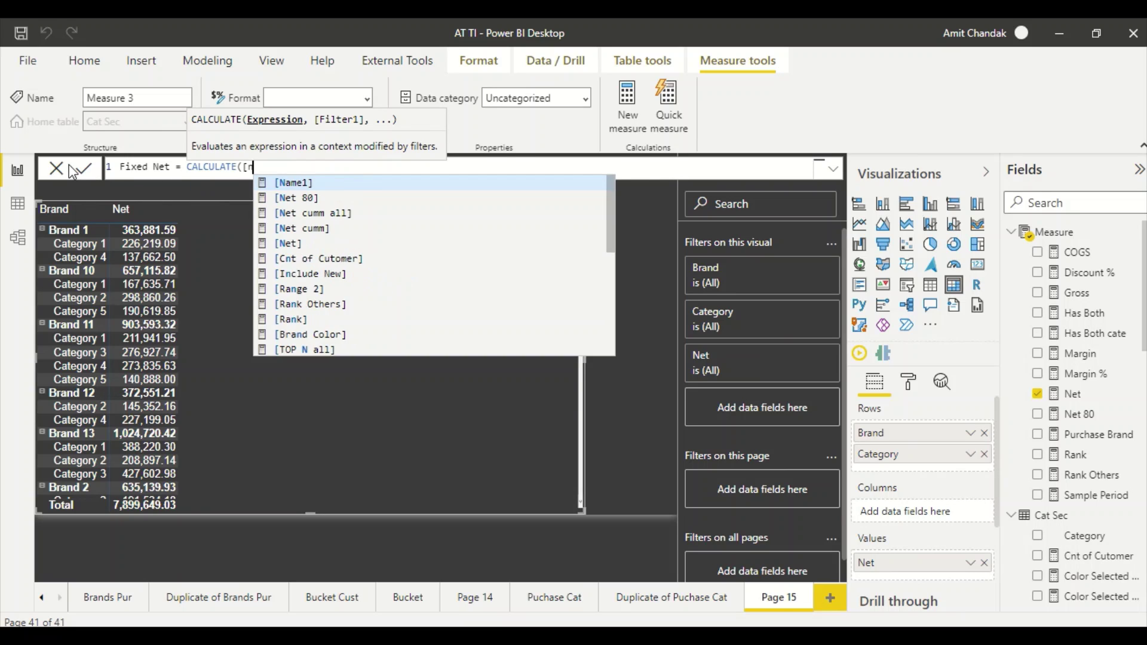
key(Tab)
key(BackSpace)
key(BackSpace)
key(BackSpace)
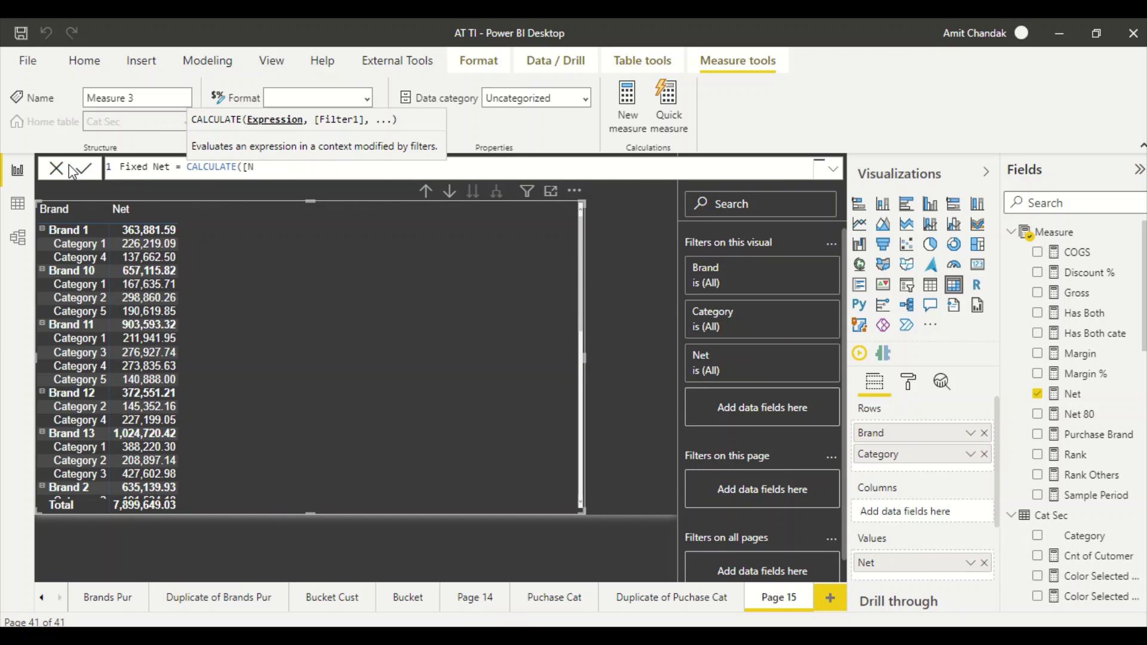
text(e)
key(Tab)
Step: Complete Fixed Net as CALCULATE([Net], ALLEXCEPT('Item','Item'[Brand])) and commit it
text(, alle)
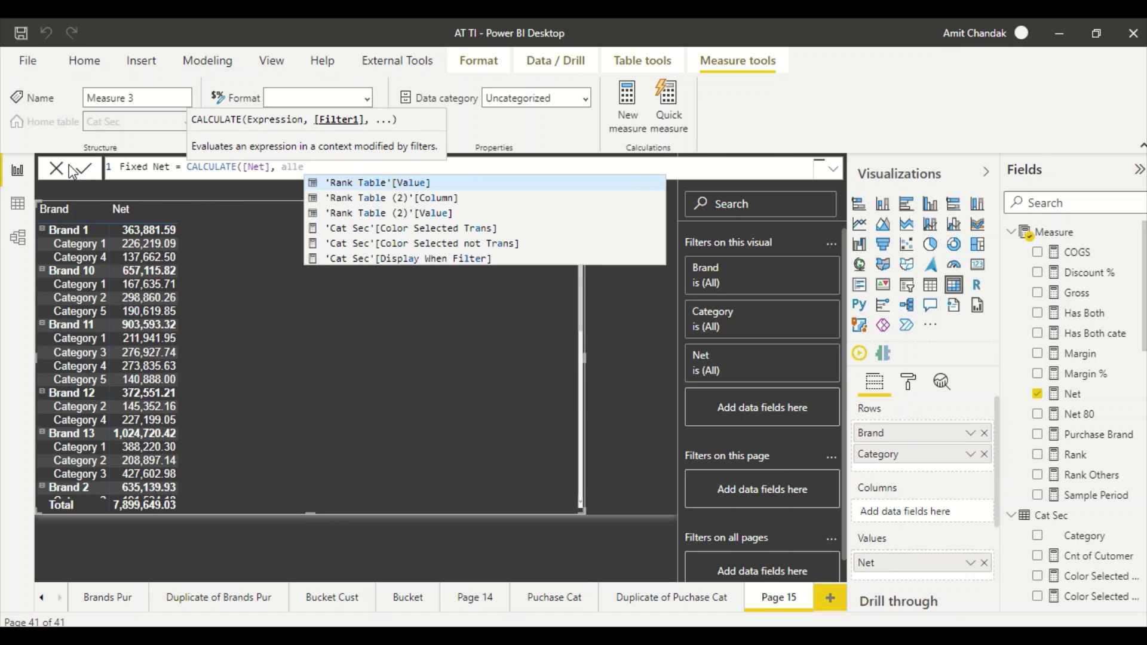
text(x)
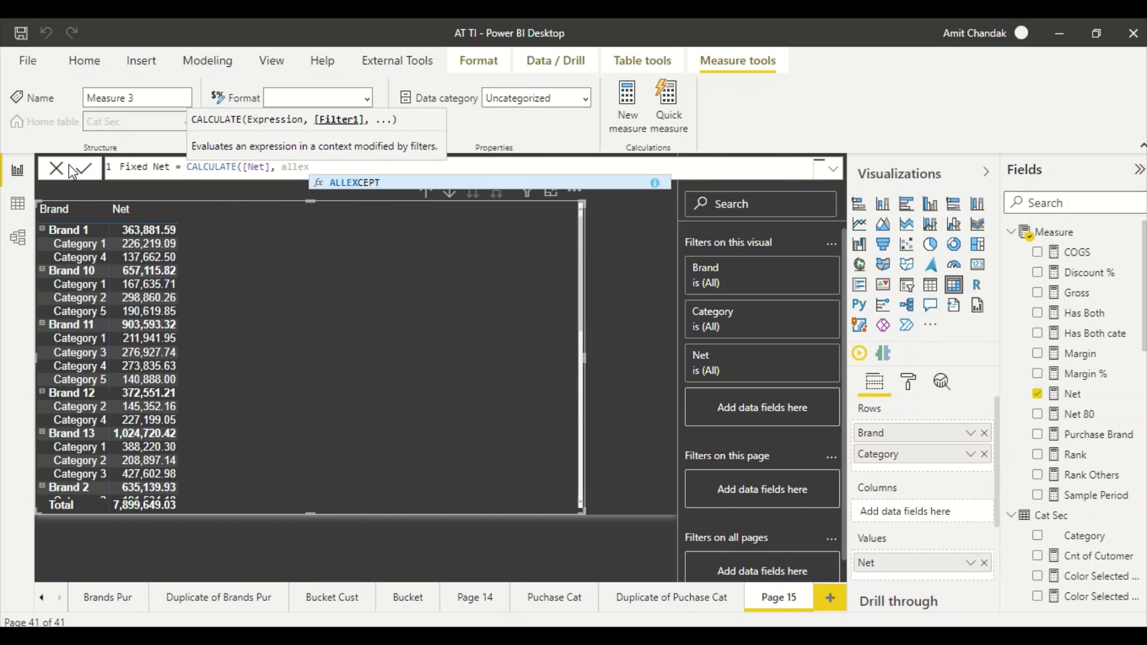
key(Tab)
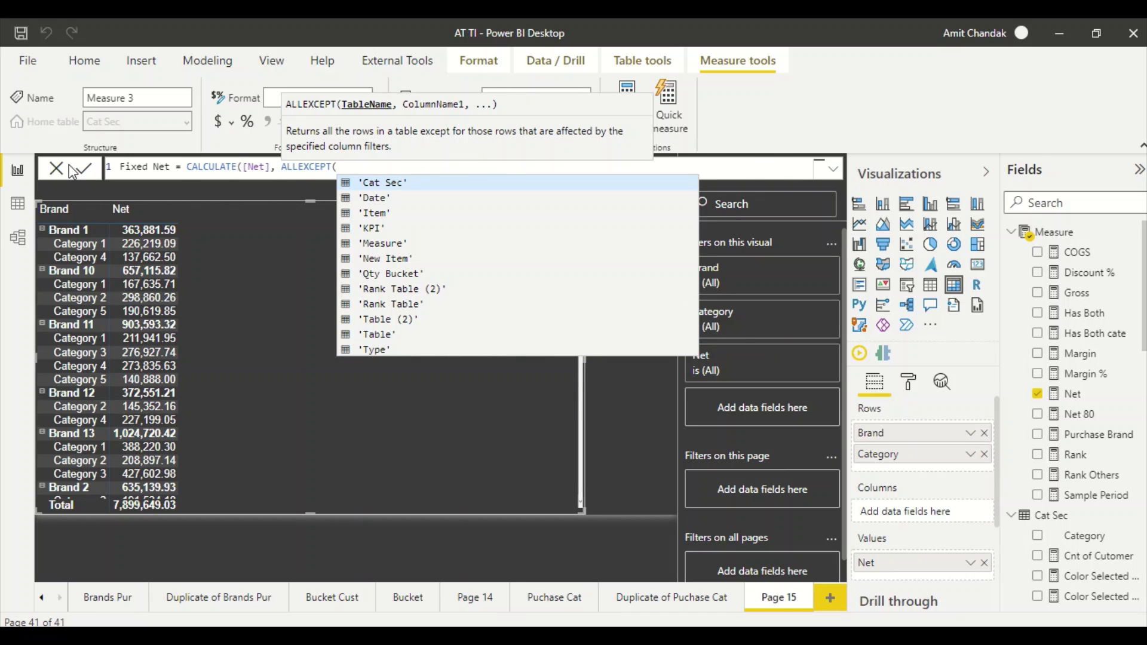
text(it)
key(Tab)
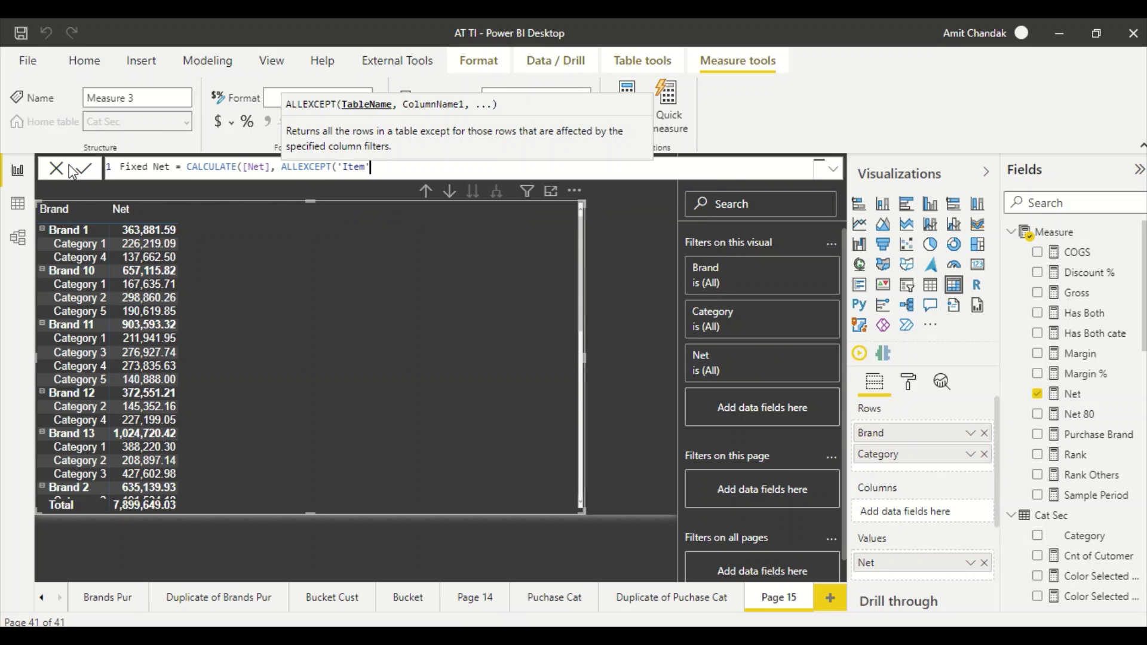
text(, ite)
key(Down)
key(Down)
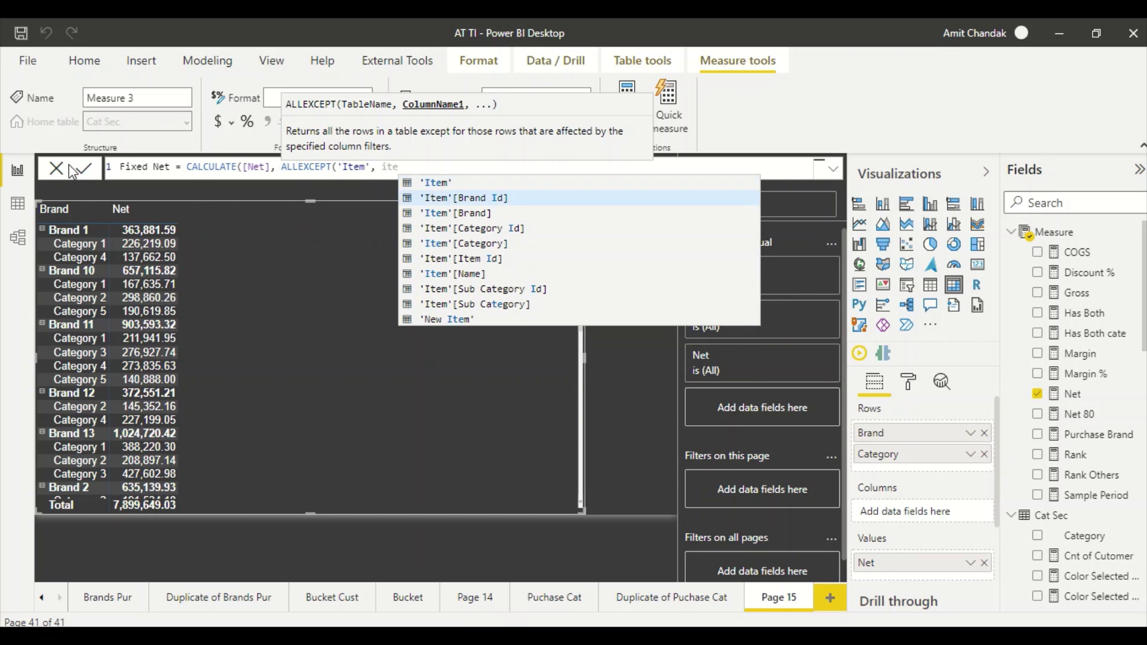
key(Tab)
text()))
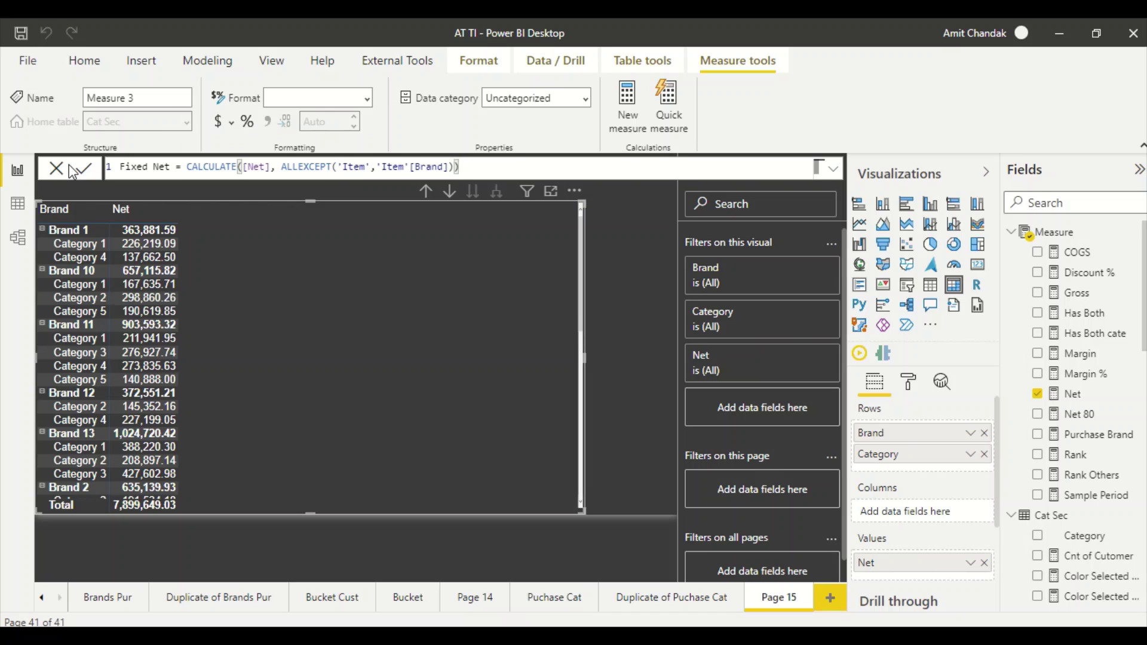
key(Return)
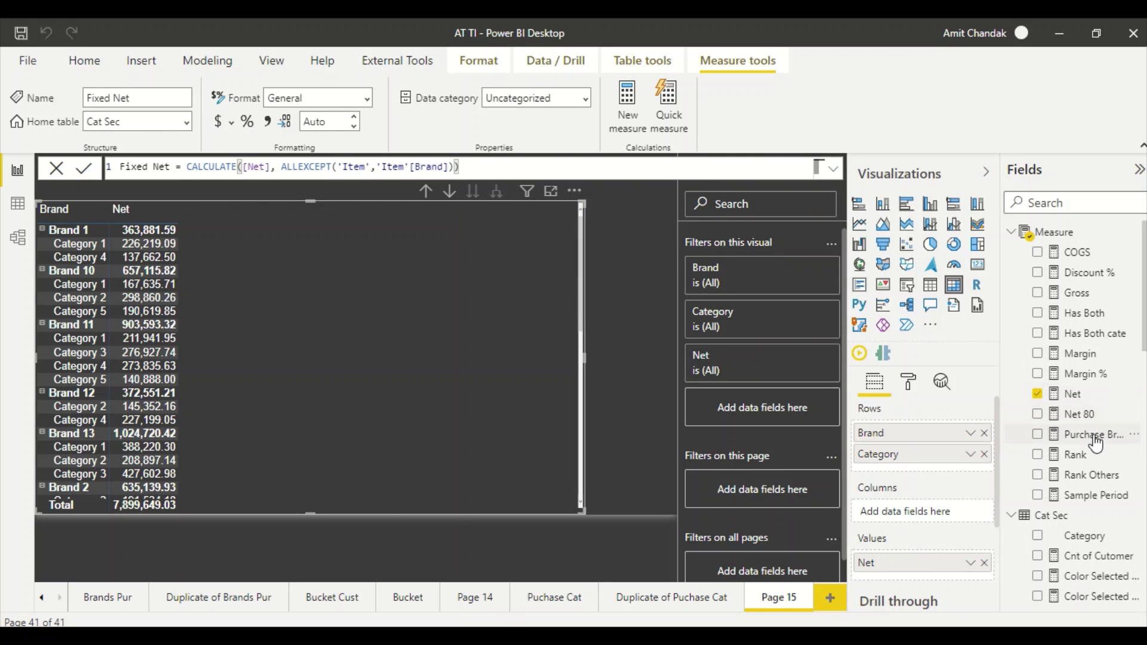
Step: Find Fixed Net via the 'fi' search, add it to the matrix, and narrow the matrix
click(1073, 206)
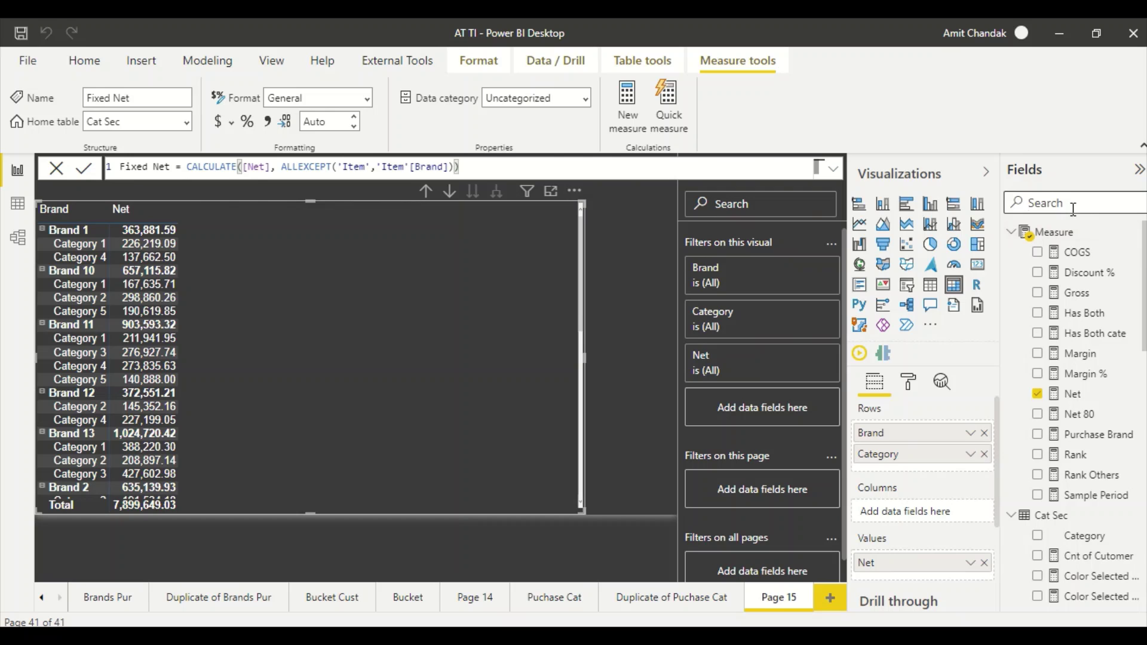
text(fi)
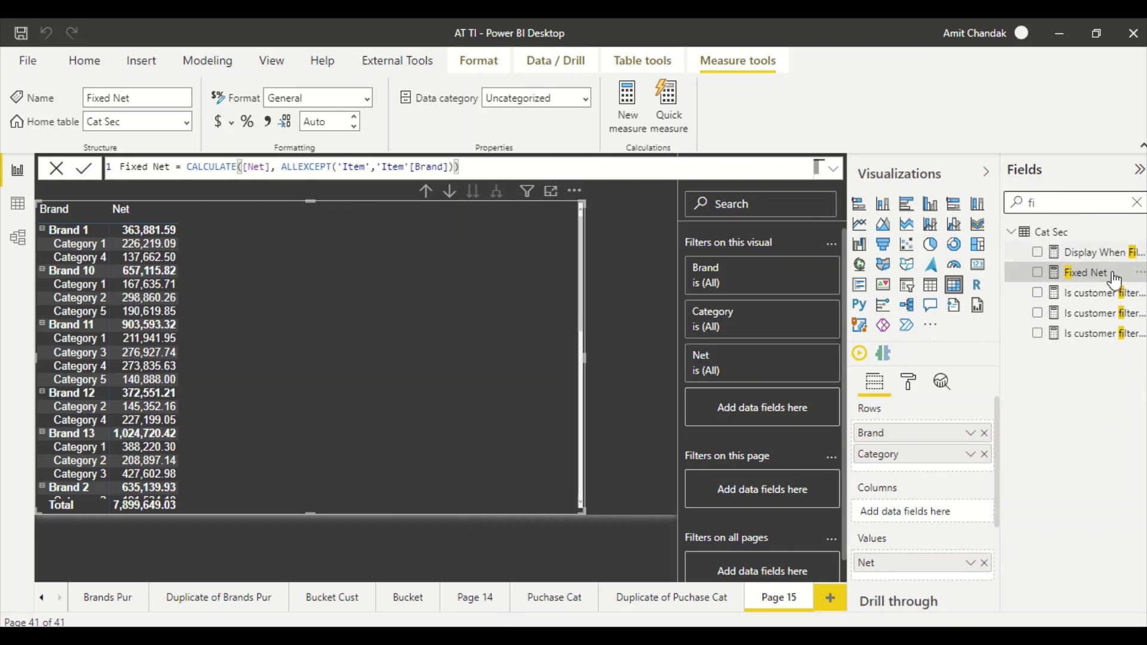
drag(1086, 273, 326, 322)
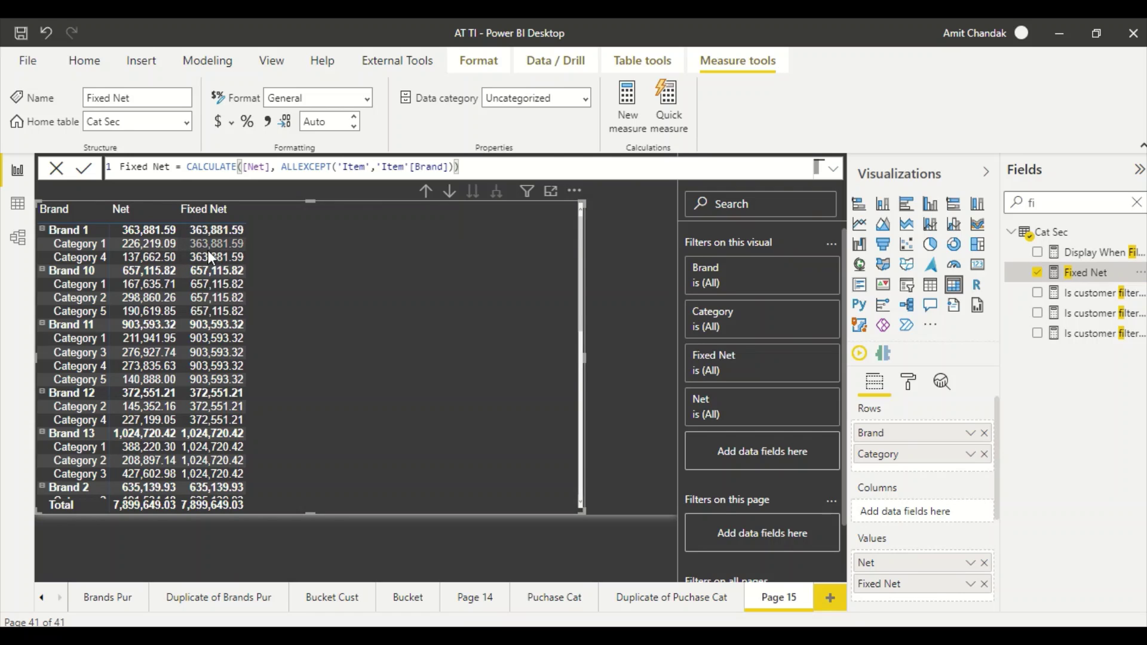
drag(584, 354, 485, 358)
Step: Clear the field search and add a new Category visual to the page
click(1086, 203)
double_click(1085, 204)
key(BackSpace)
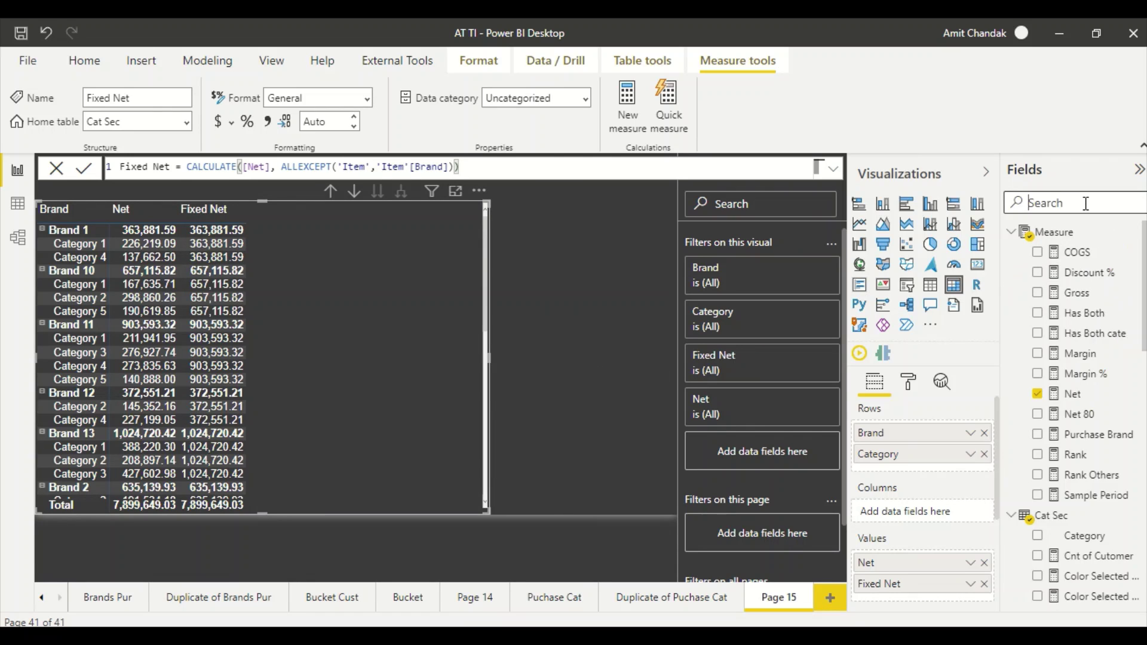
scroll(1101, 476, down, 5)
scroll(1101, 476, down, 7)
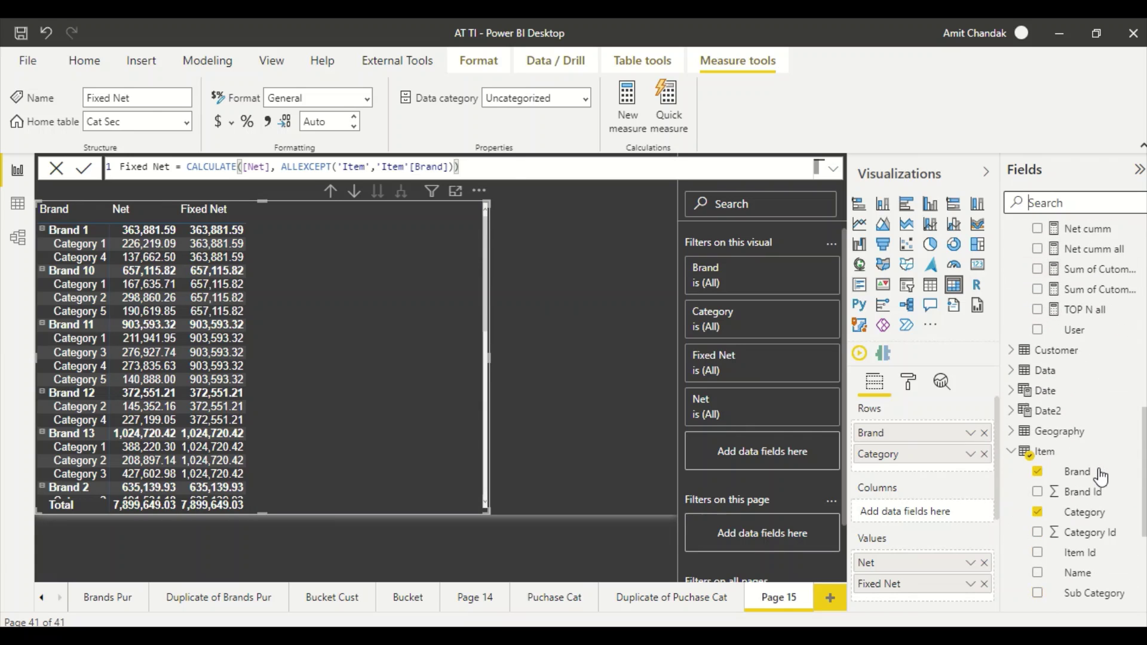
drag(1086, 378, 613, 237)
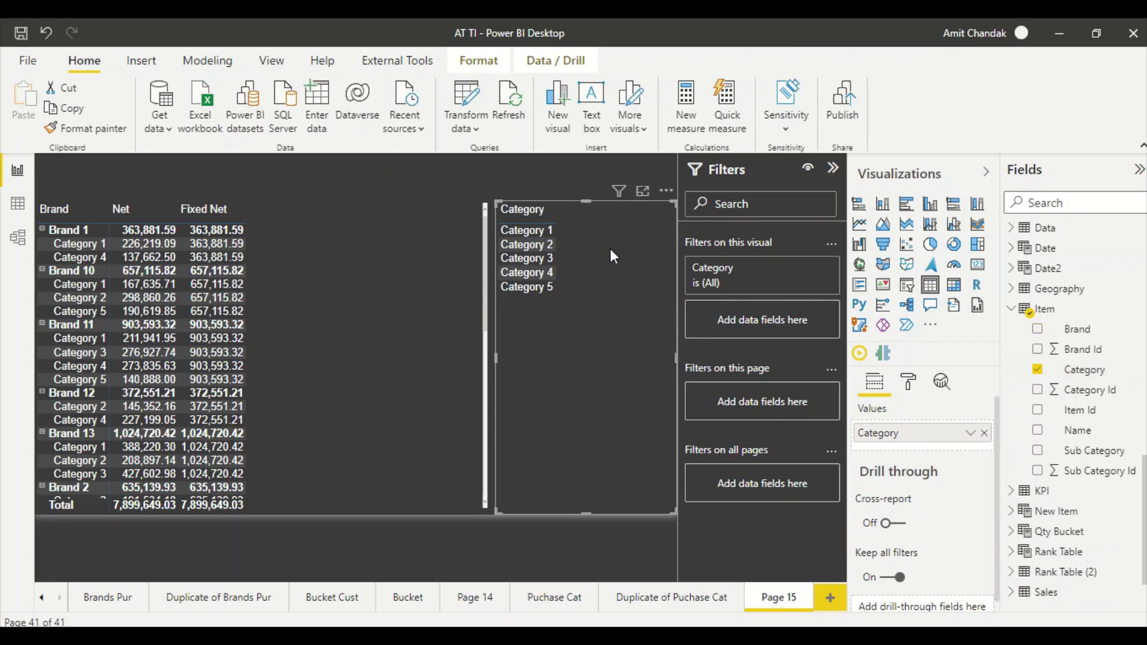
Step: Convert the Category visual into a shorter slicer and filter to Category 1, then 2
click(906, 285)
drag(589, 514, 587, 311)
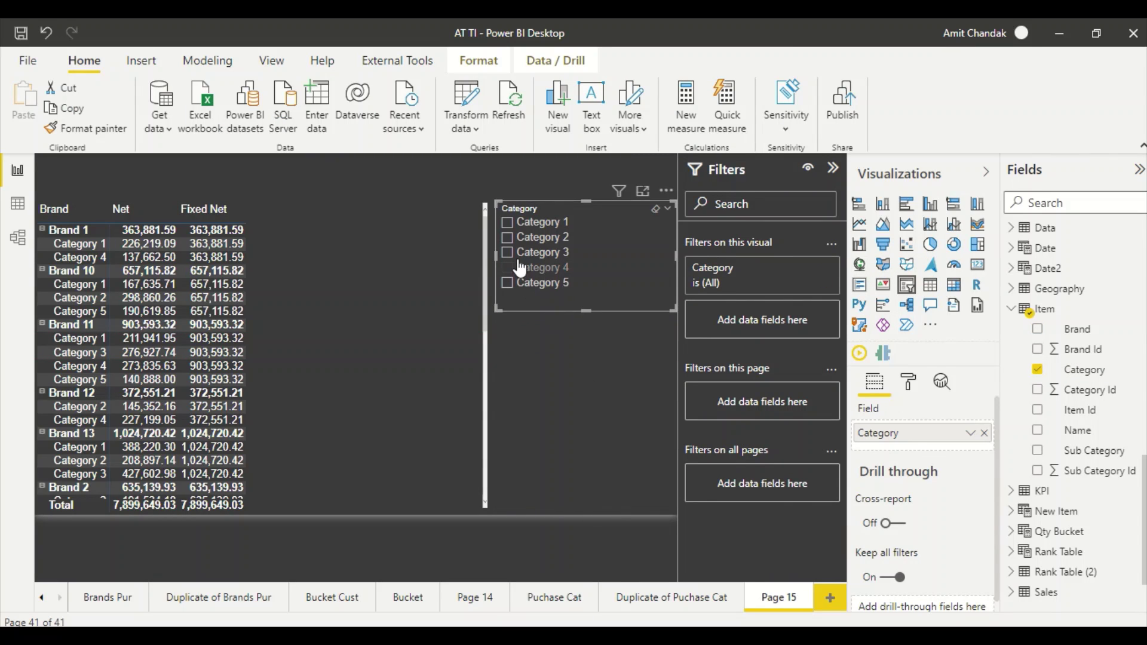
click(512, 231)
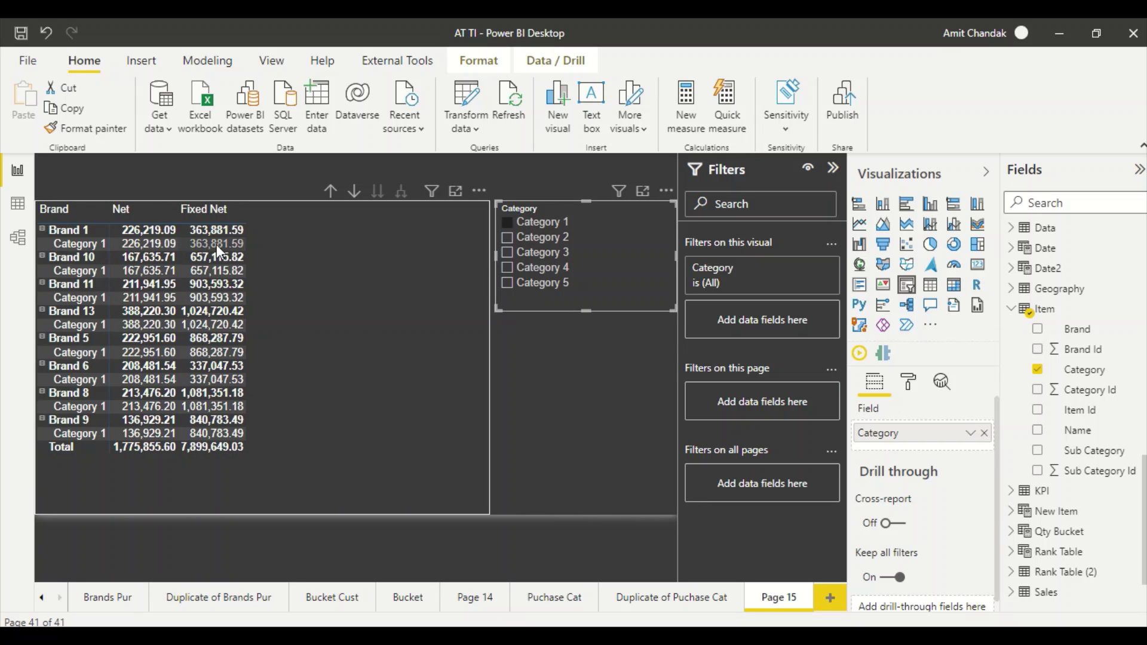
click(508, 239)
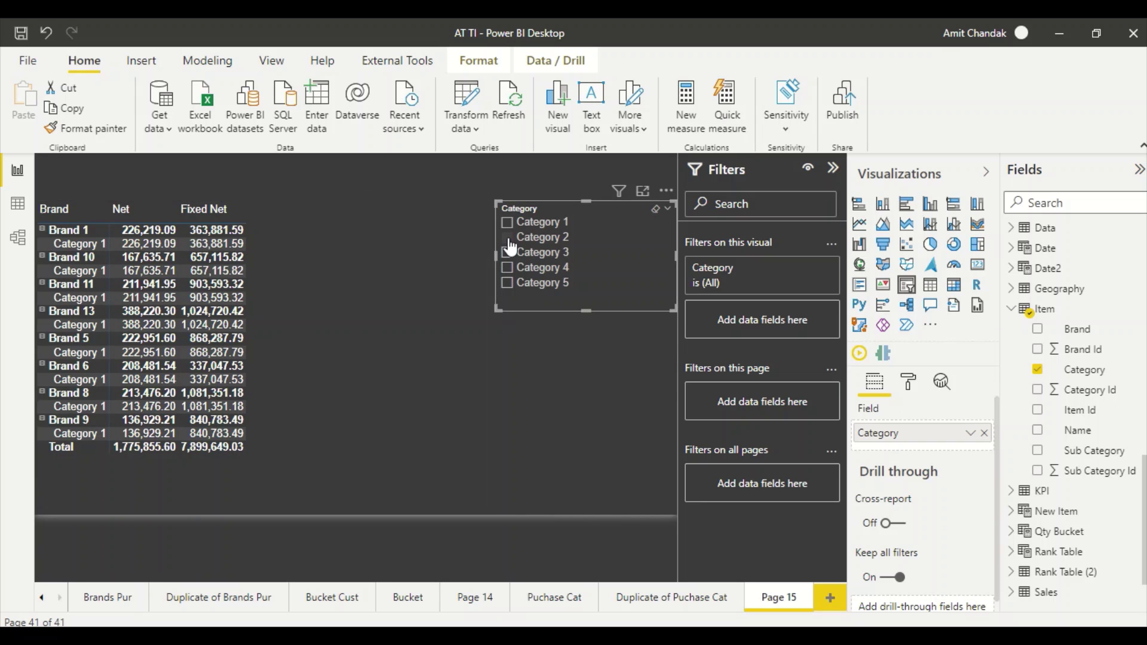
Step: Try Categories 3, 2, 1, a multi-selection and Category 4, then clear the category filter
click(511, 251)
click(511, 240)
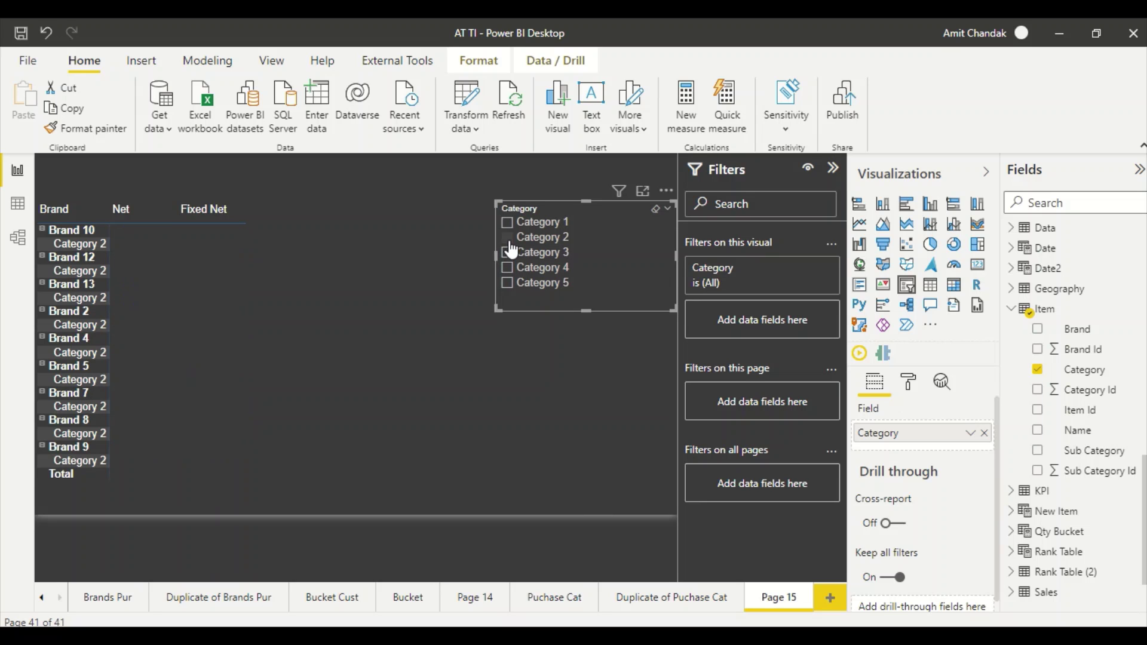
click(508, 223)
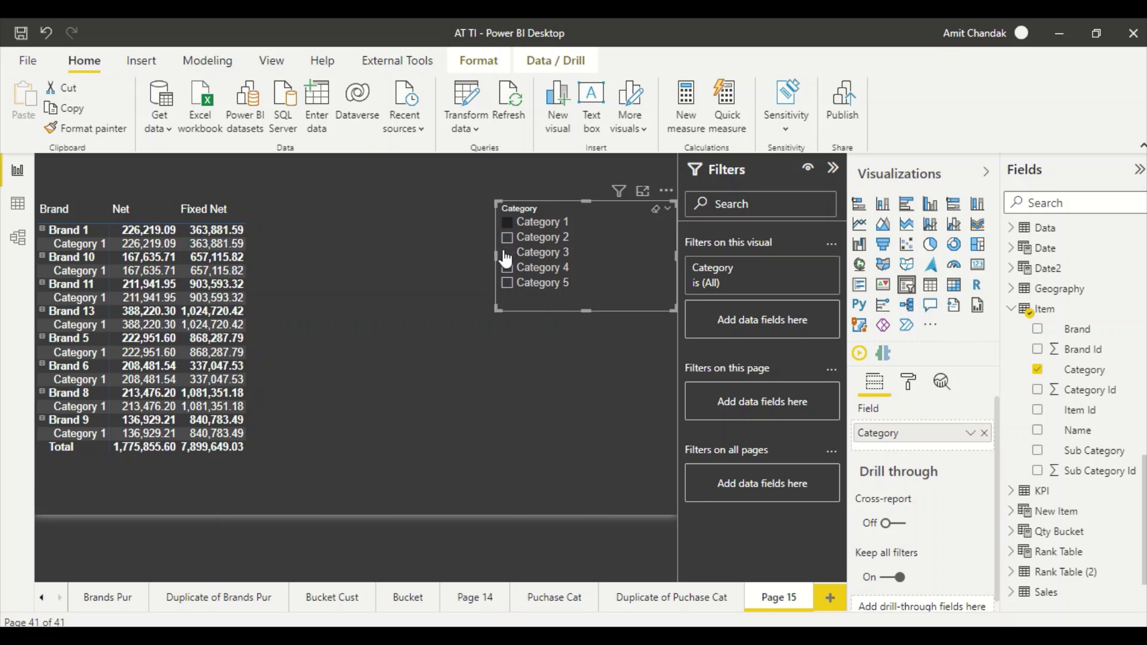
shift+click(509, 247)
ctrl+click(508, 284)
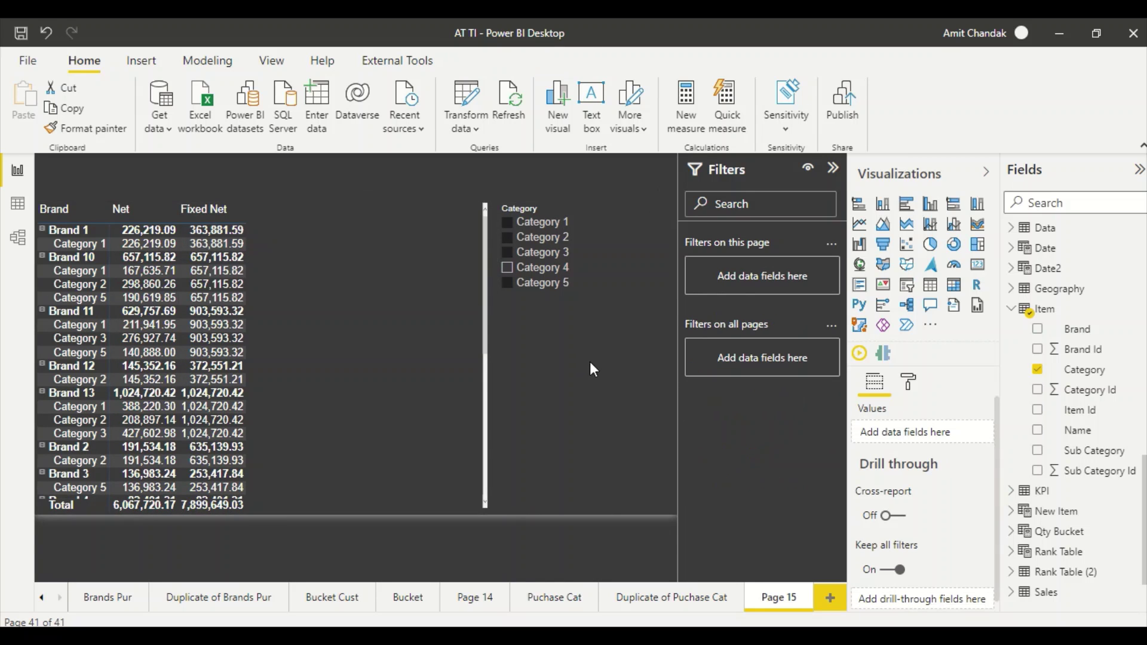
click(507, 267)
click(508, 267)
click(548, 341)
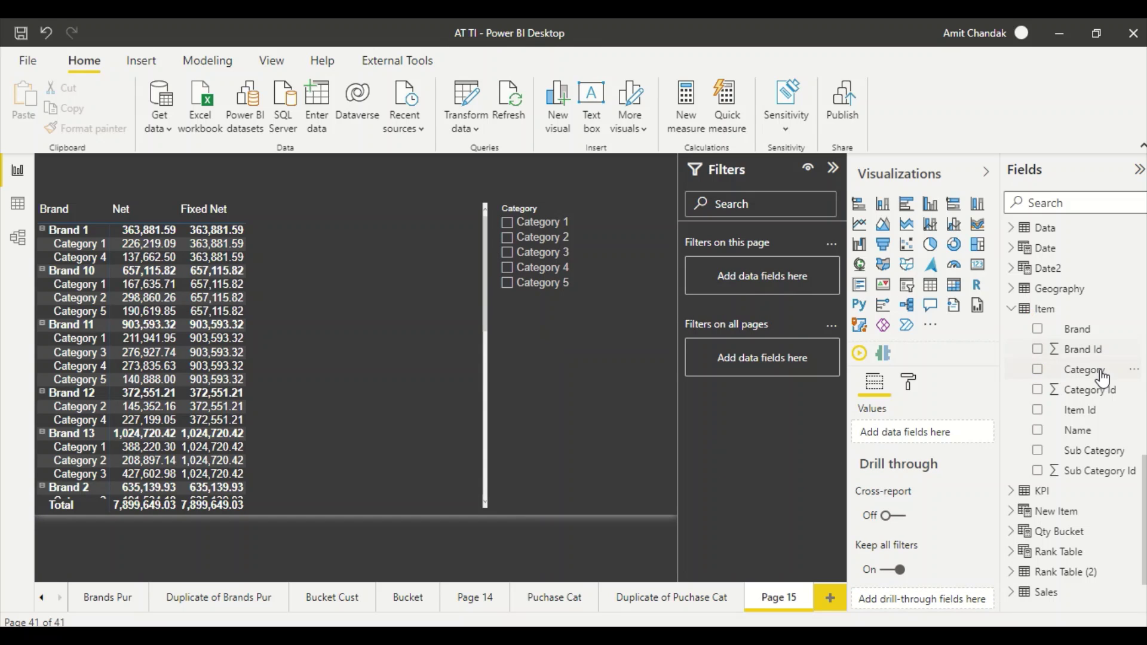
click(1015, 289)
Step: Add a State slicer and test filtering to Alaska, then clear it
drag(1081, 356, 594, 370)
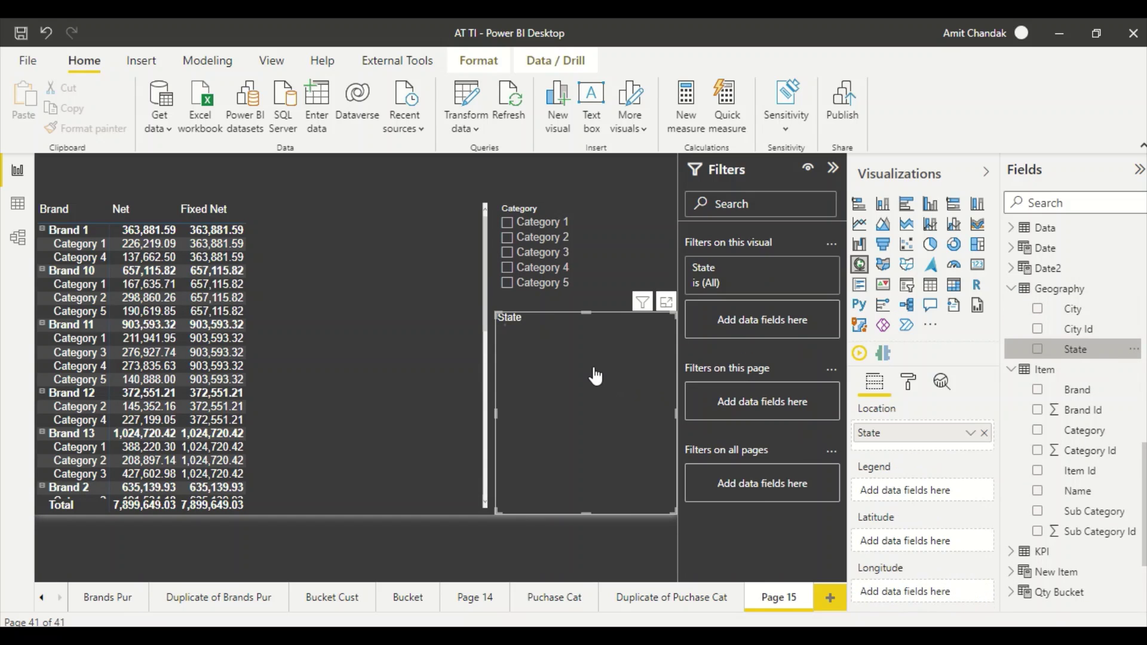
click(907, 305)
click(513, 347)
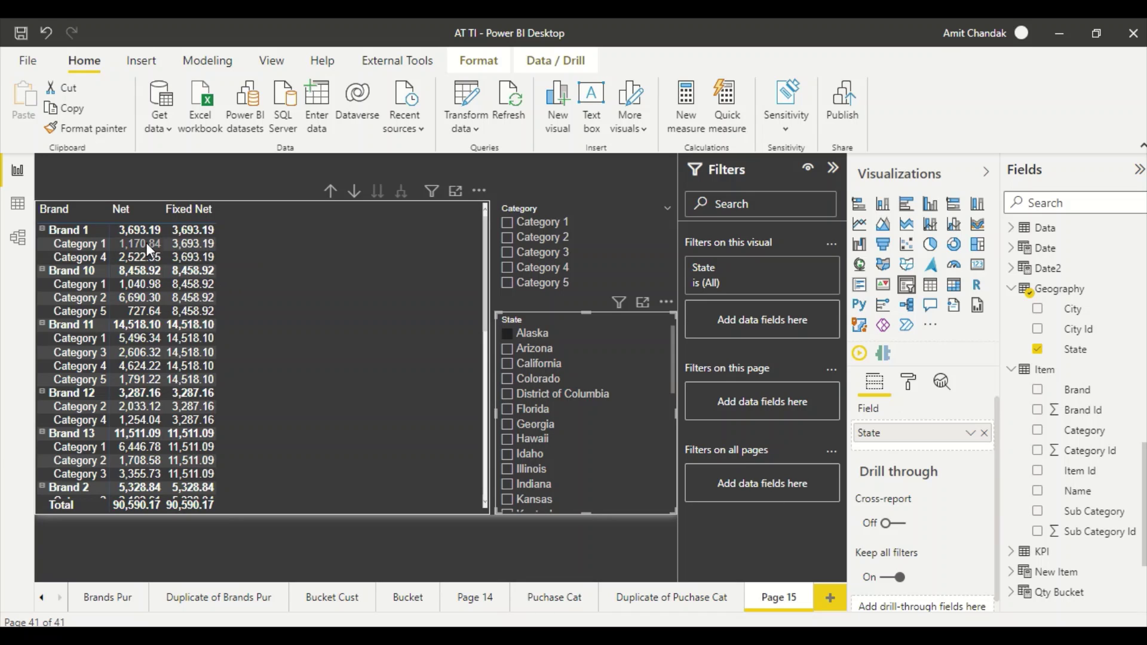
click(508, 334)
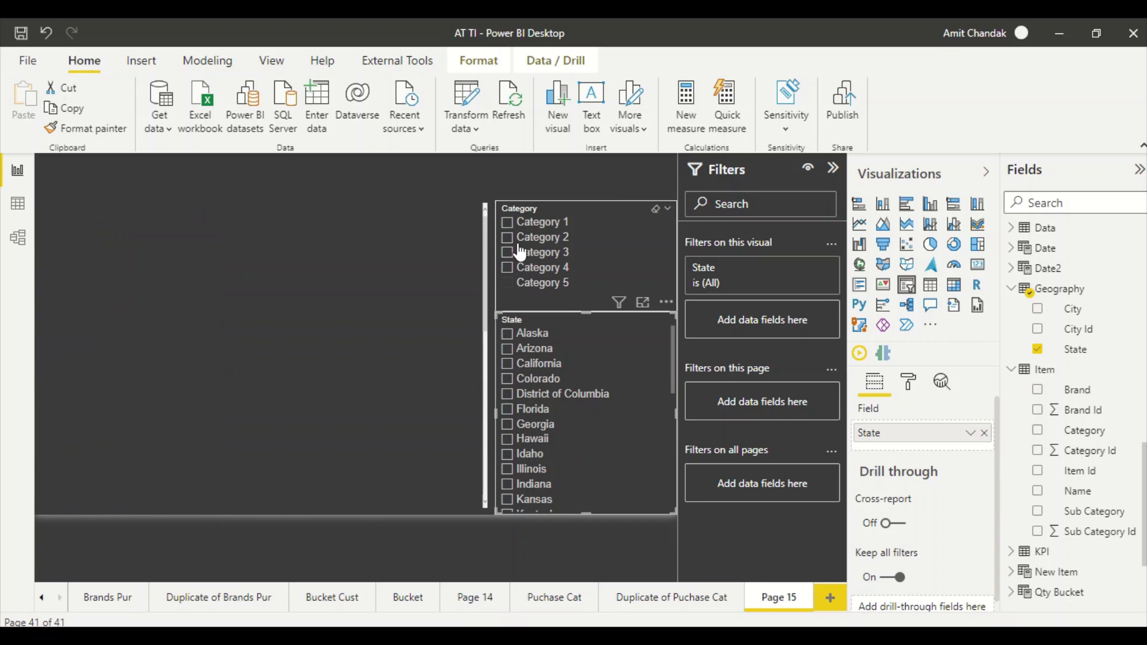
Step: Test Category 1 and 2 and a single state, clearing each filter afterward
click(507, 222)
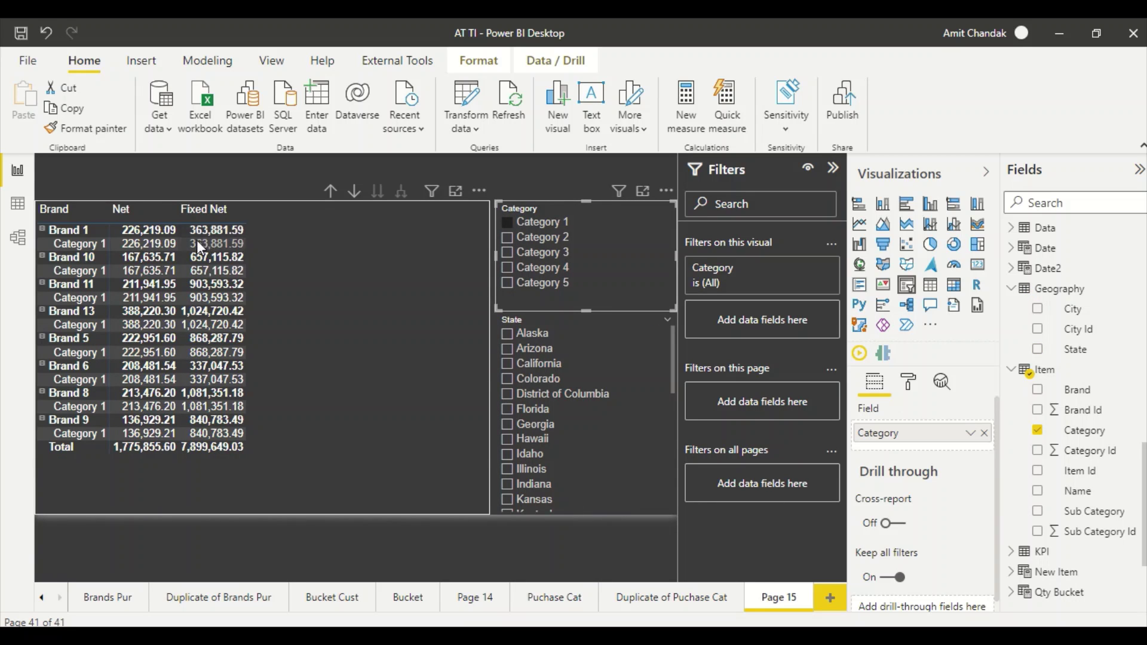
click(507, 238)
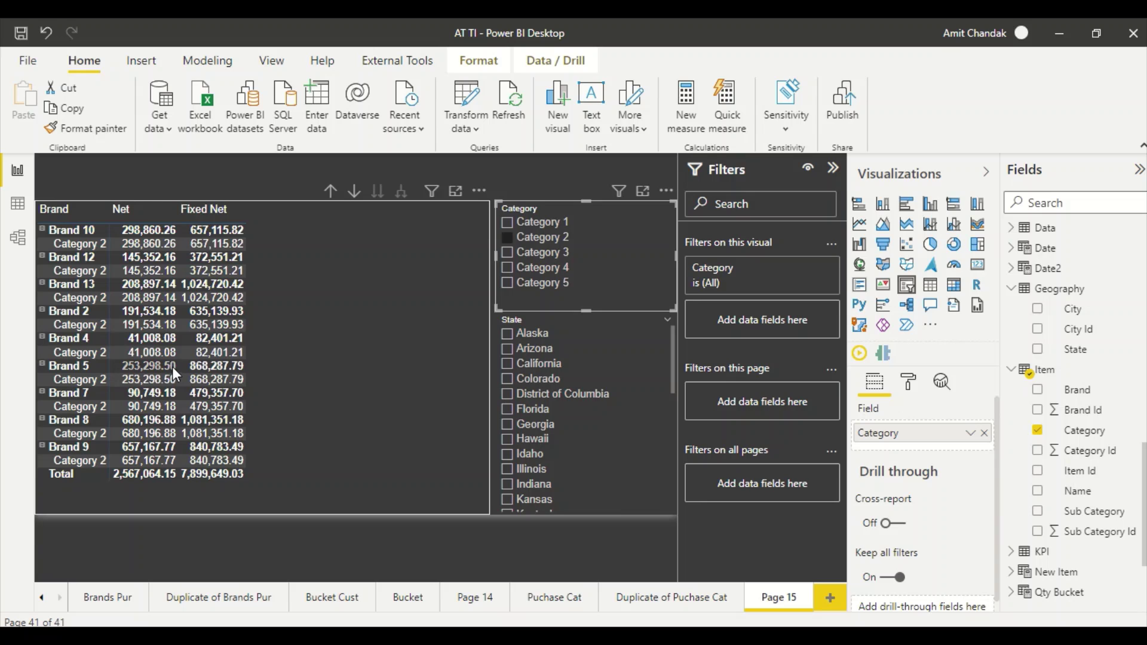
click(508, 238)
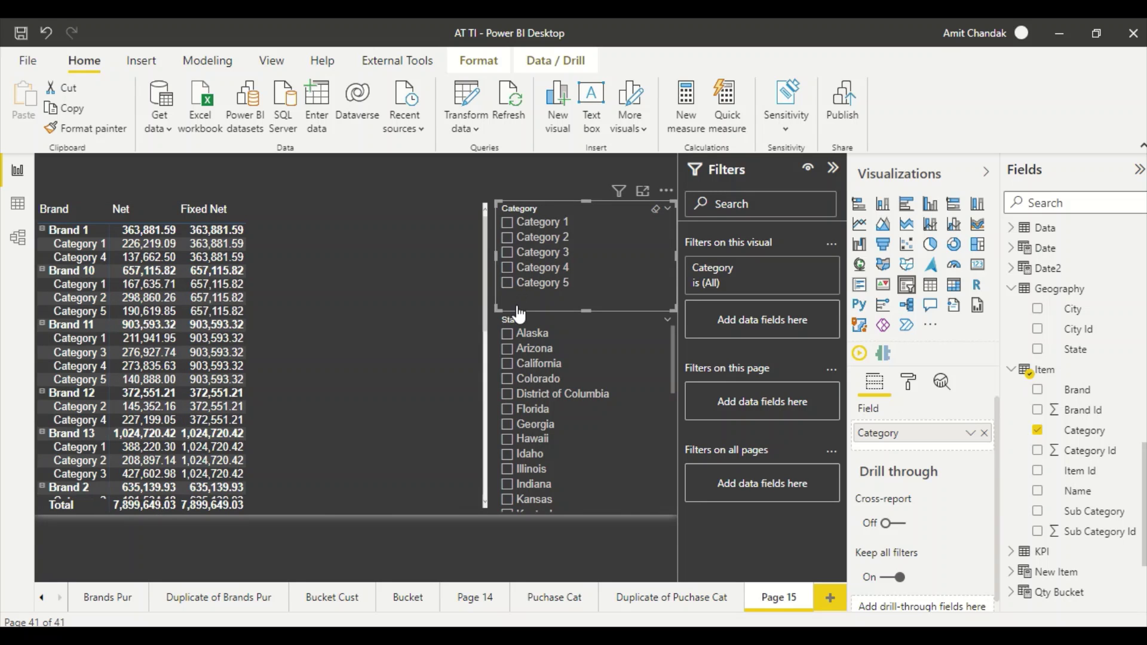
click(509, 350)
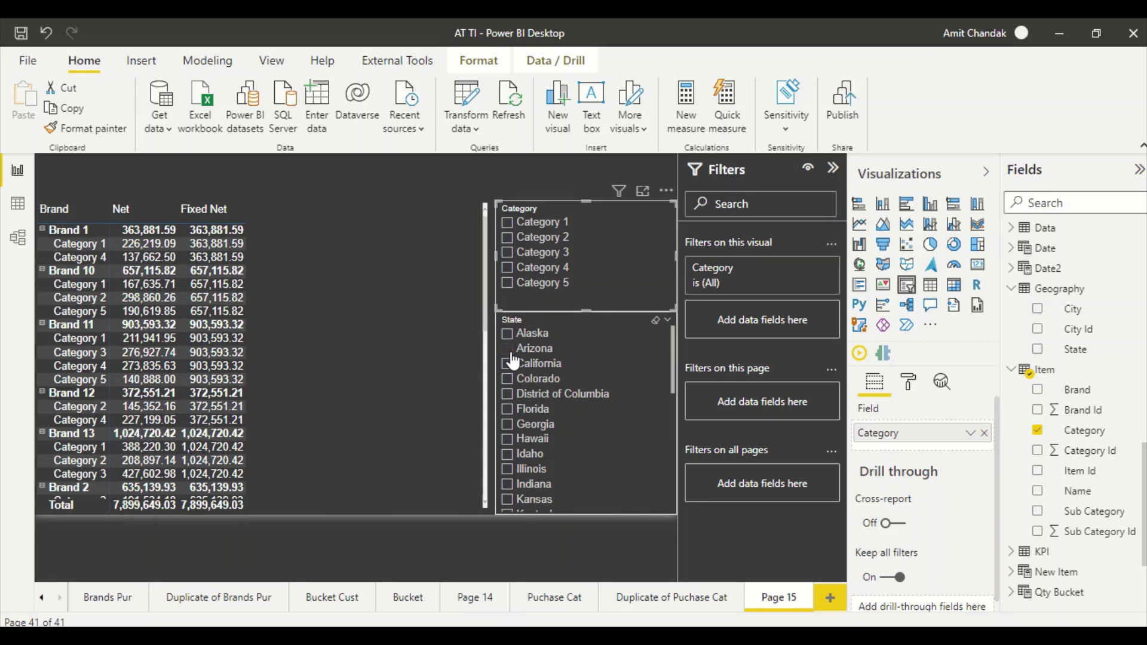
click(512, 353)
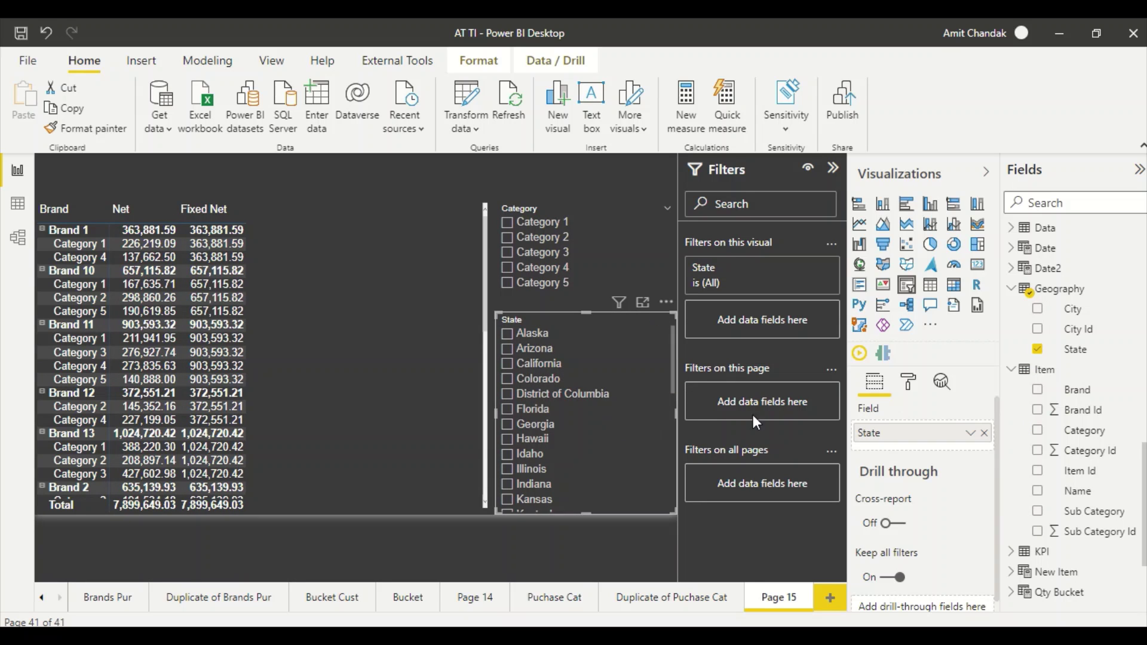
Step: Search the fields for 'fix' and bring up the Fixed Net measure's formula
scroll(1075, 346, up, 10)
scroll(1051, 311, down, 4)
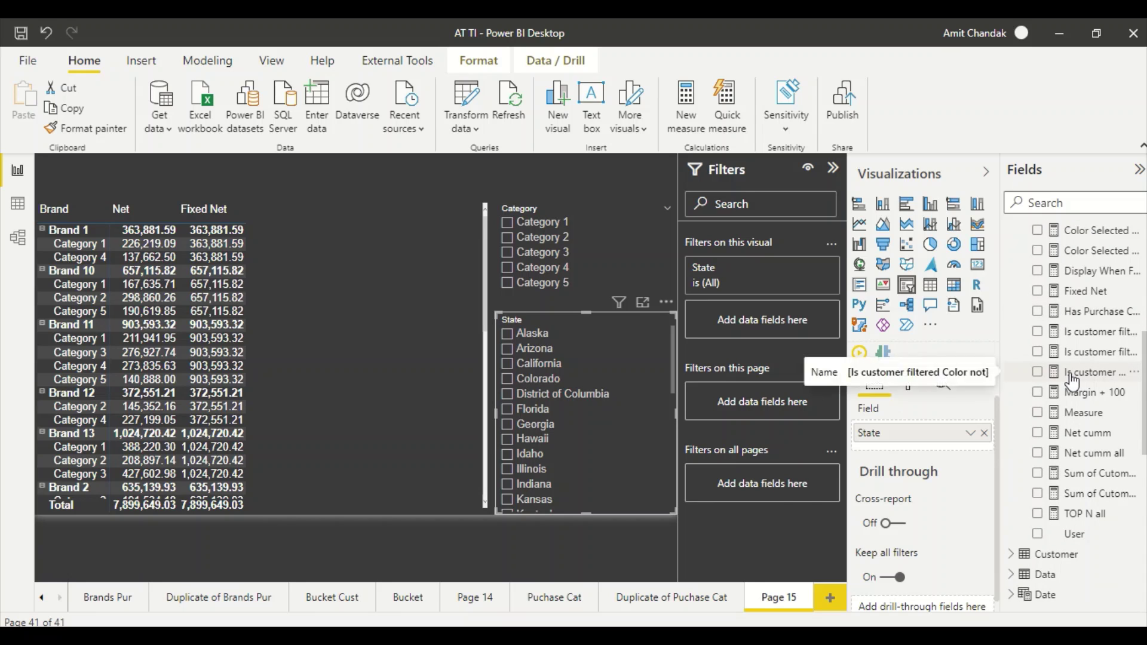
scroll(1074, 382, up, 10)
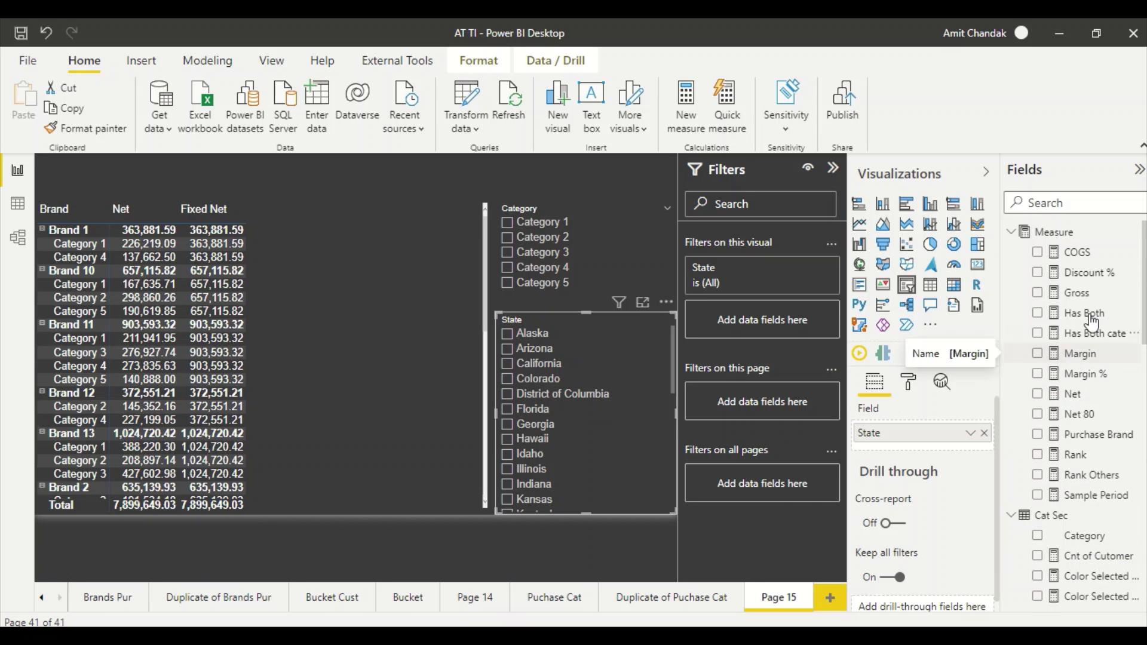
click(1077, 202)
text(fix)
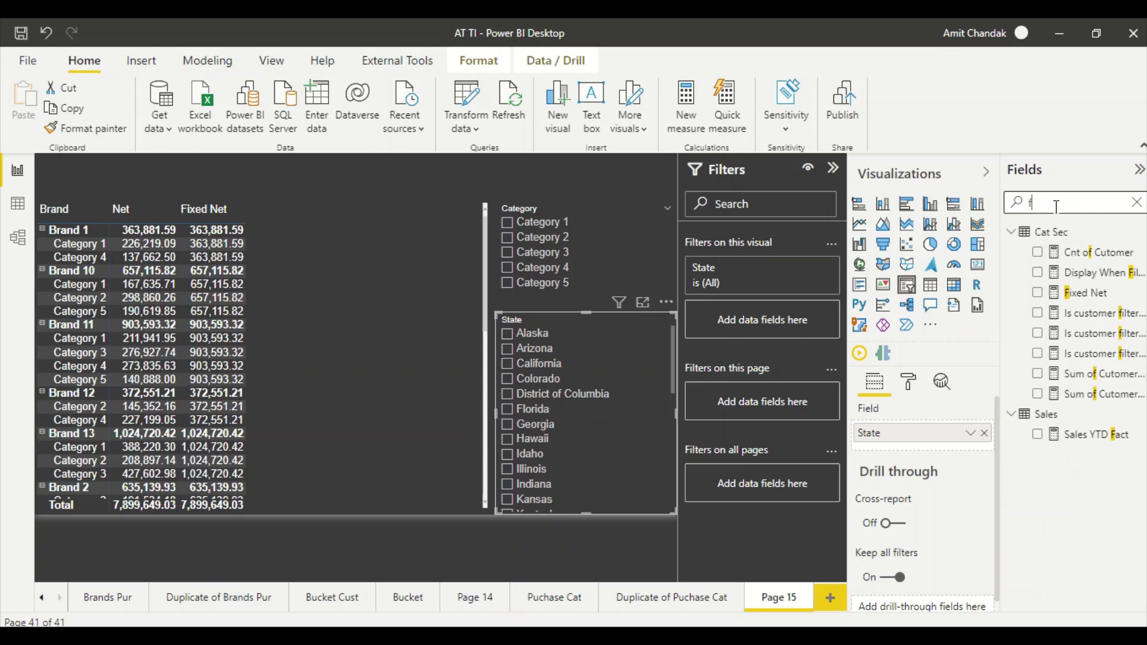
click(1084, 252)
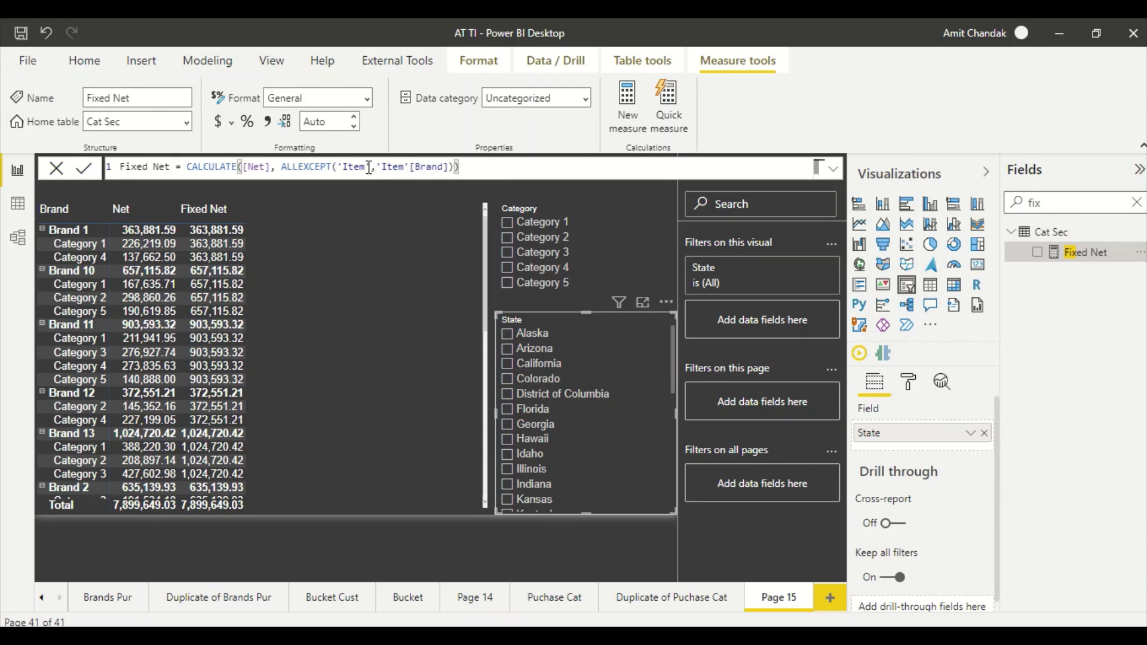
Step: Change the ALLEXCEPT table from 'Item' to Sales and commit the formula
double_click(348, 167)
key(shift+Left)
key(shift+Left)
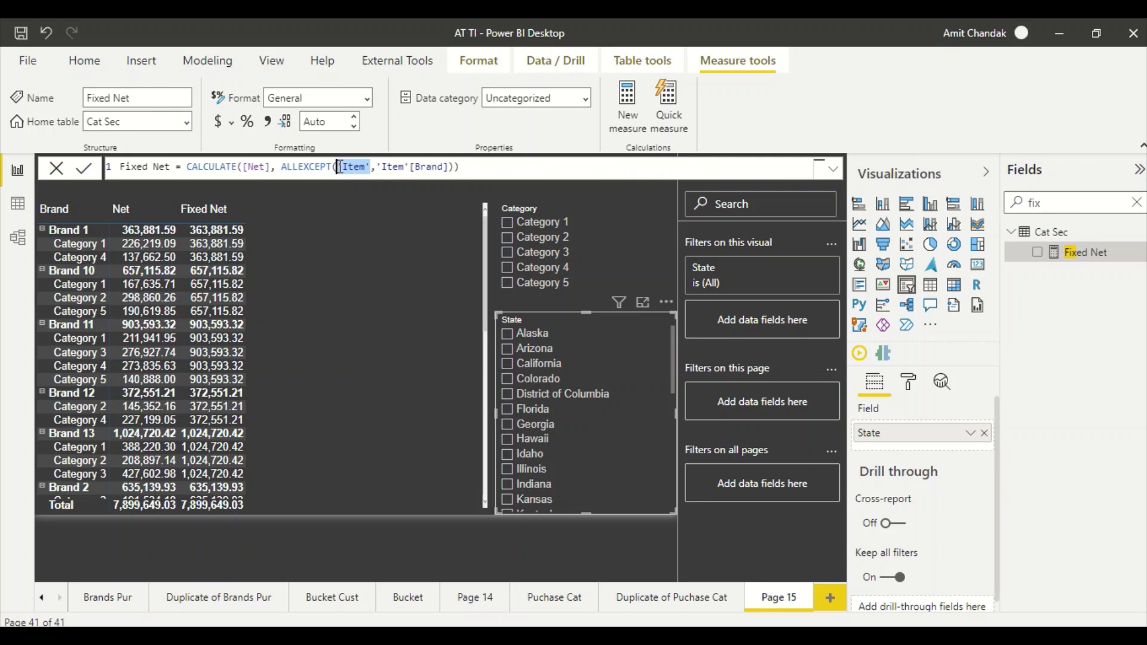
text(Sales)
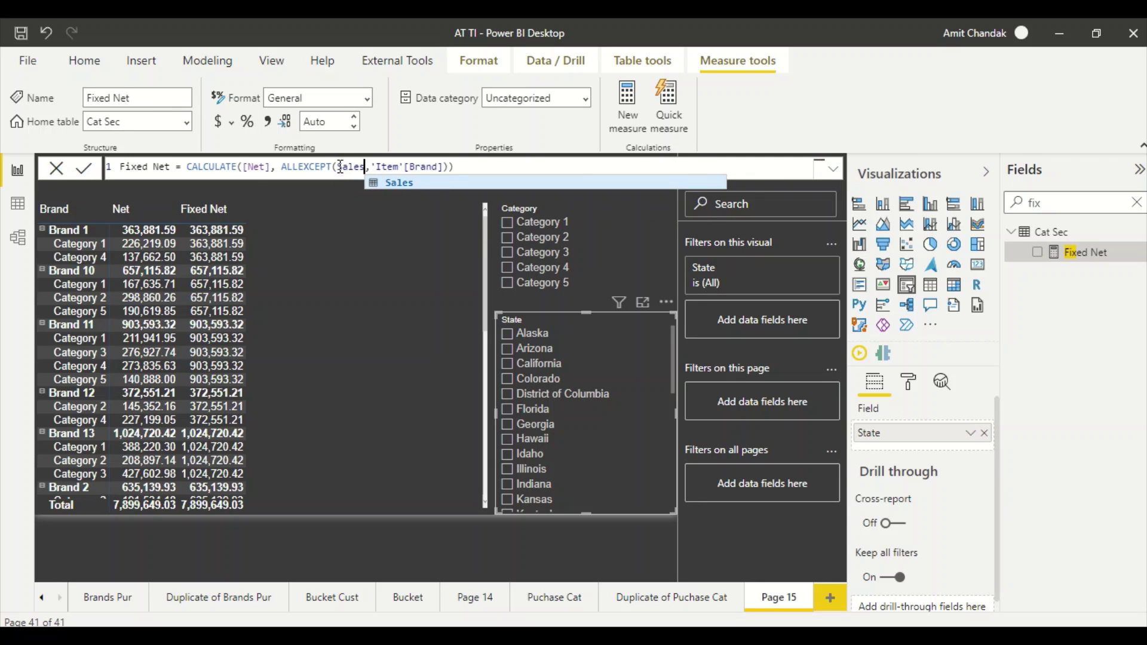
click(466, 168)
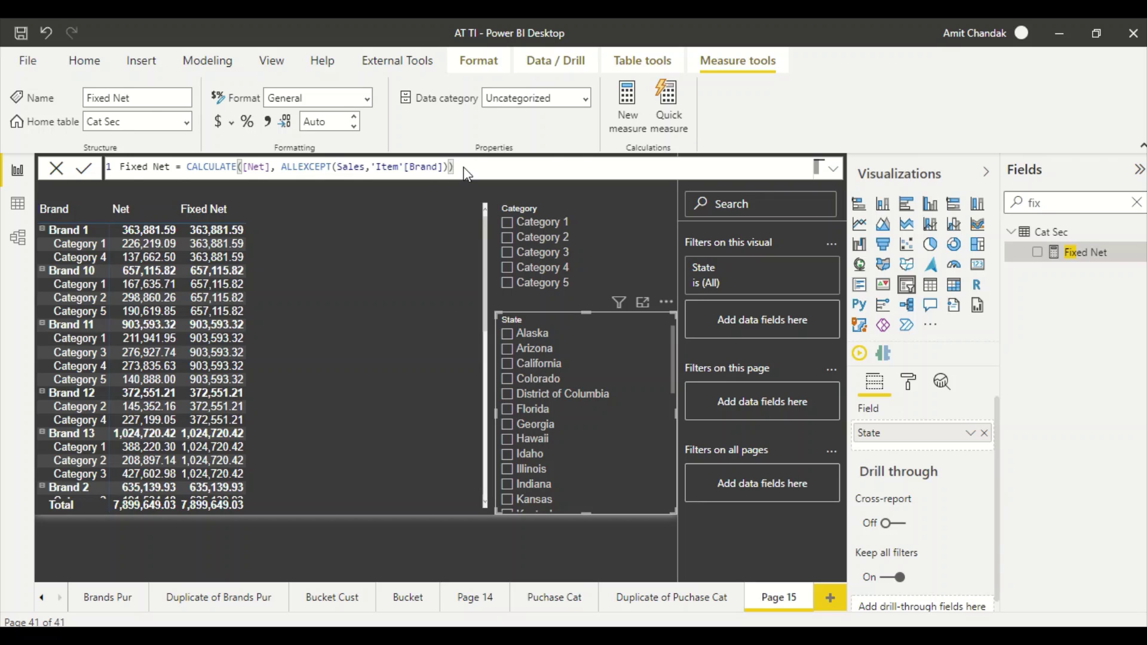
key(Return)
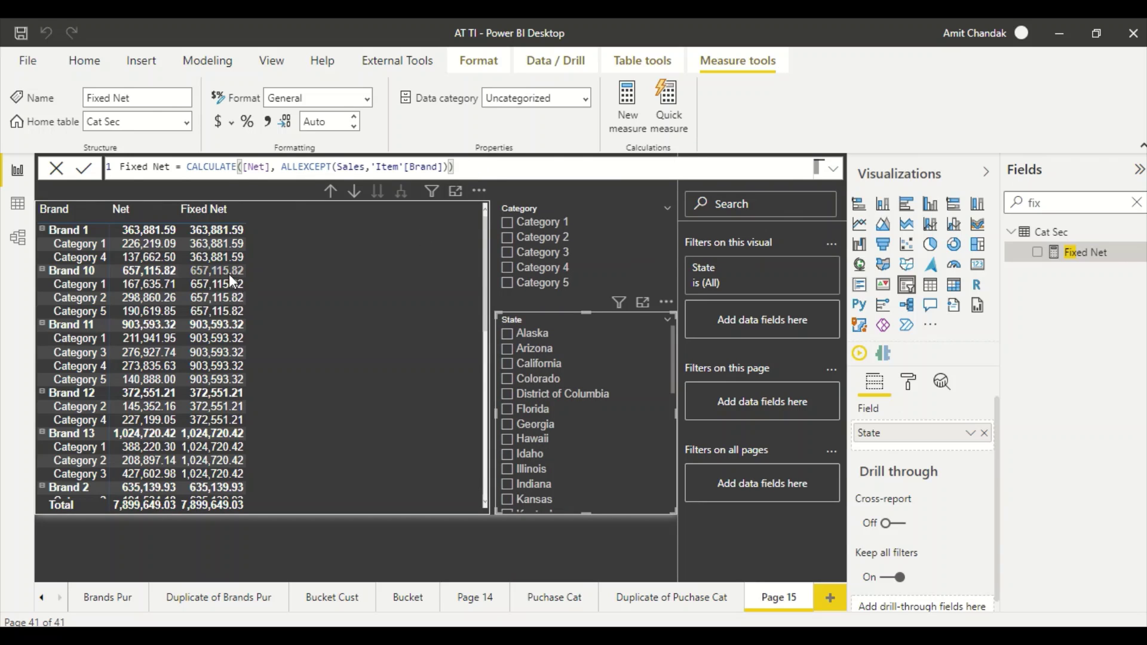
click(511, 225)
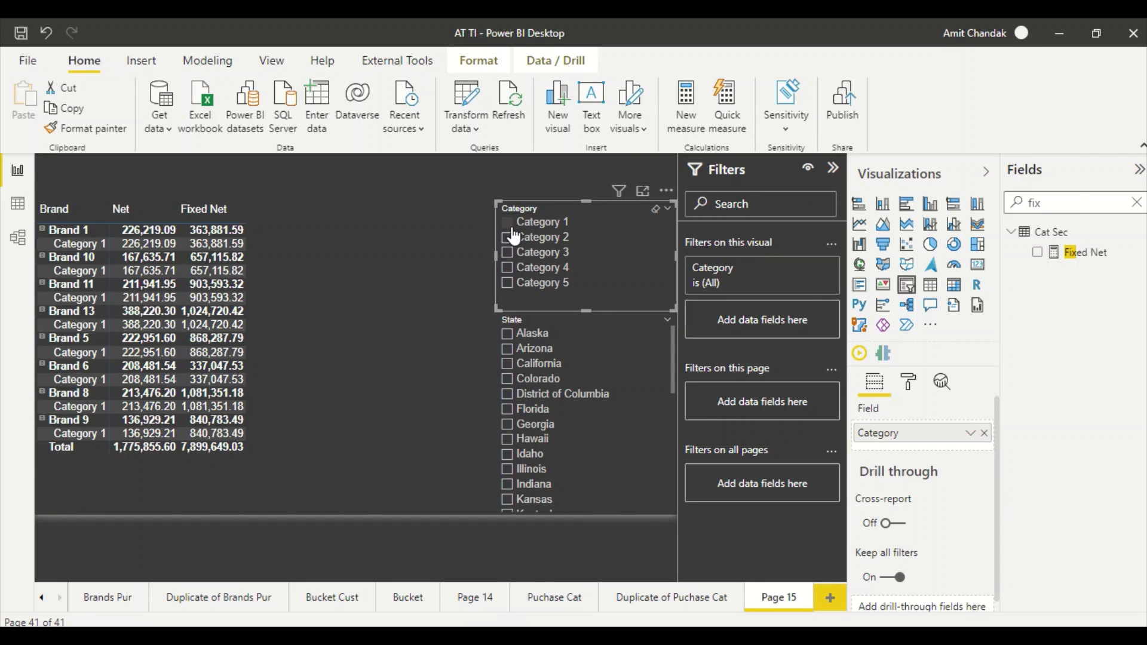
click(513, 231)
click(508, 340)
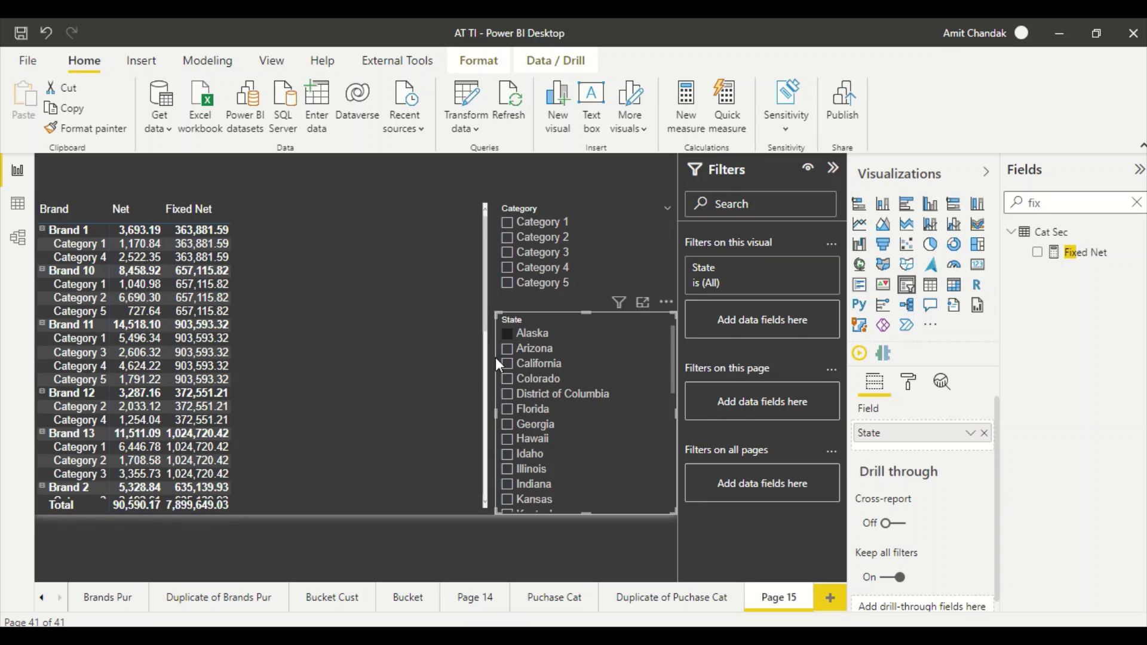
click(508, 347)
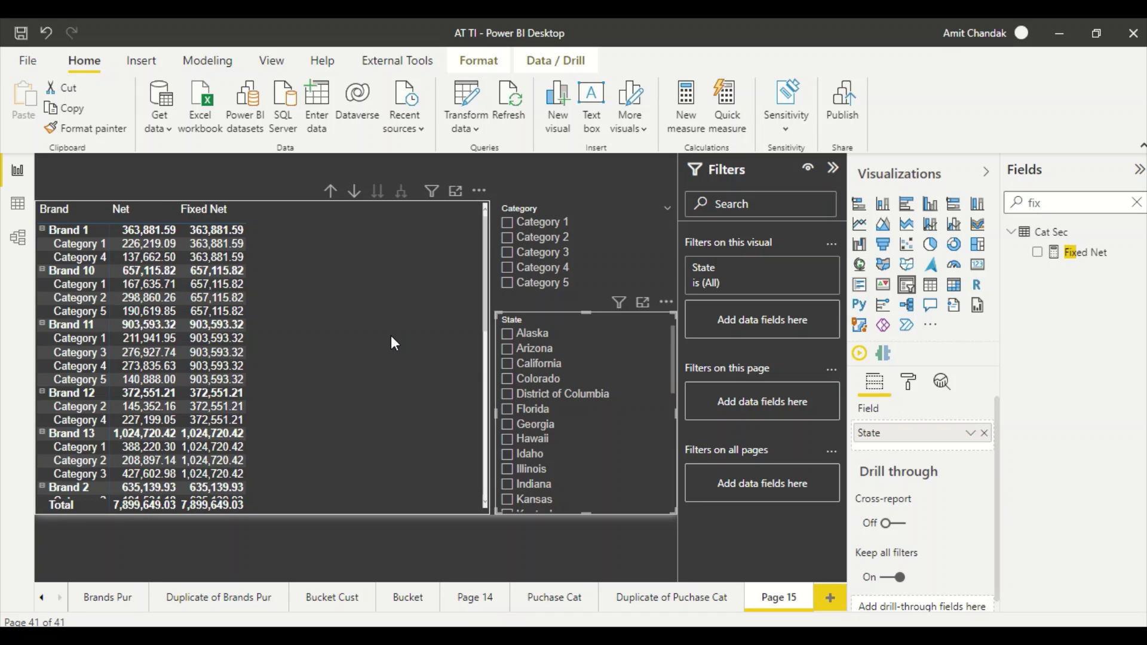
scroll(356, 367, down, 5)
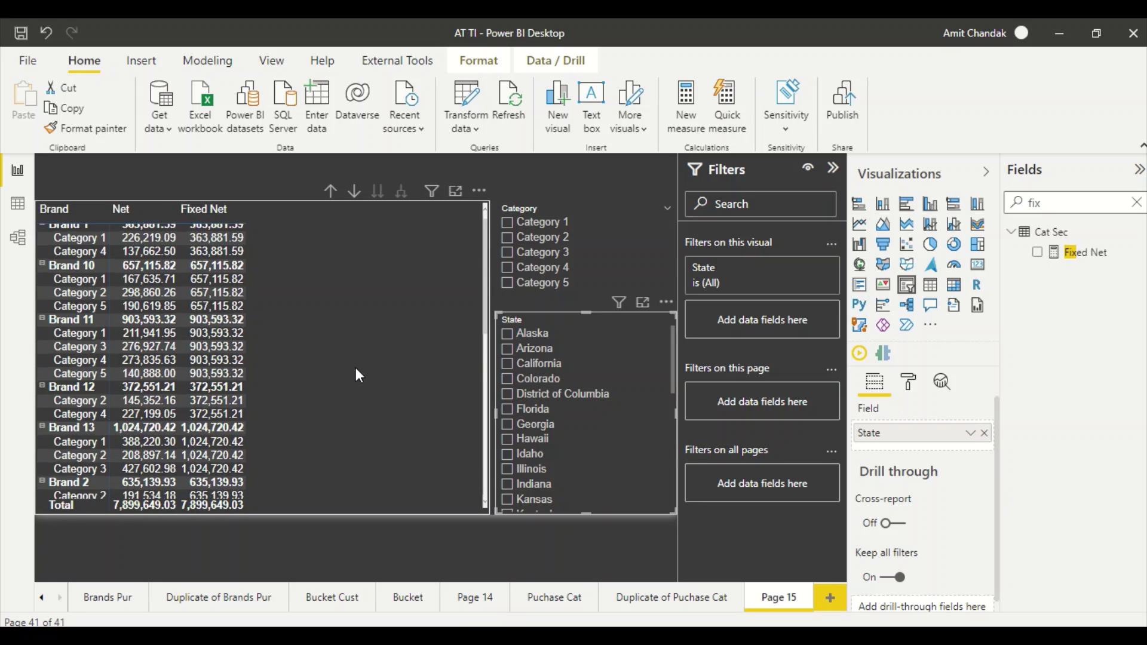
Step: Show Fixed Net's formula, highlighting Sales and 'Item'[Brand] in ALLEXCEPT
scroll(359, 368, down, 3)
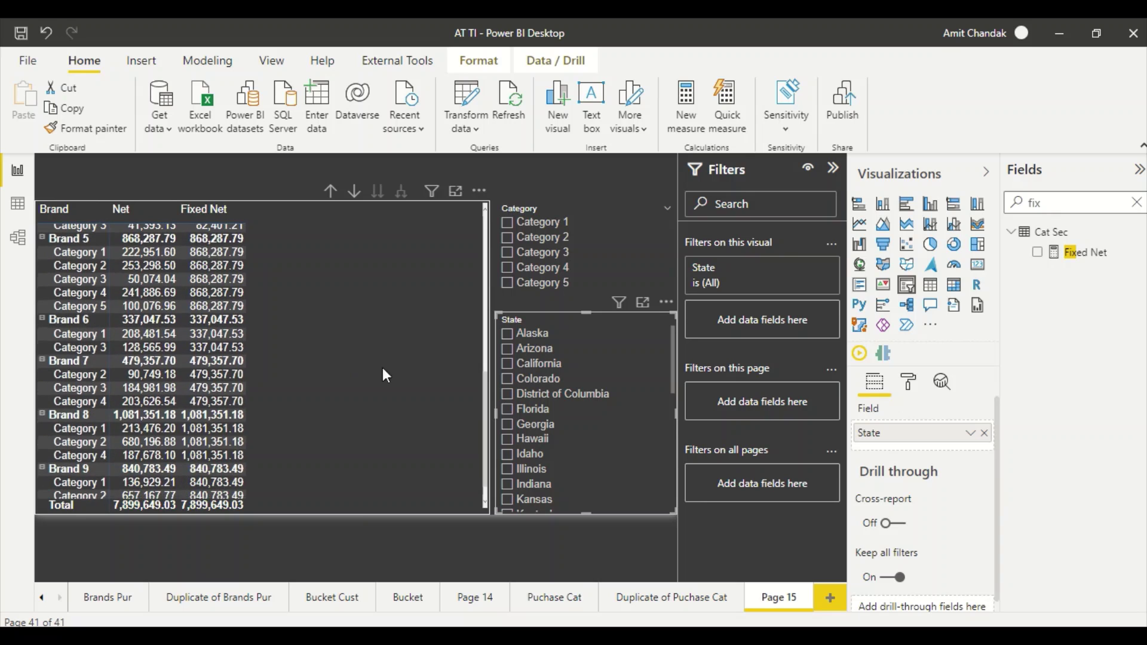
click(1081, 256)
click(365, 167)
drag(365, 167, 338, 167)
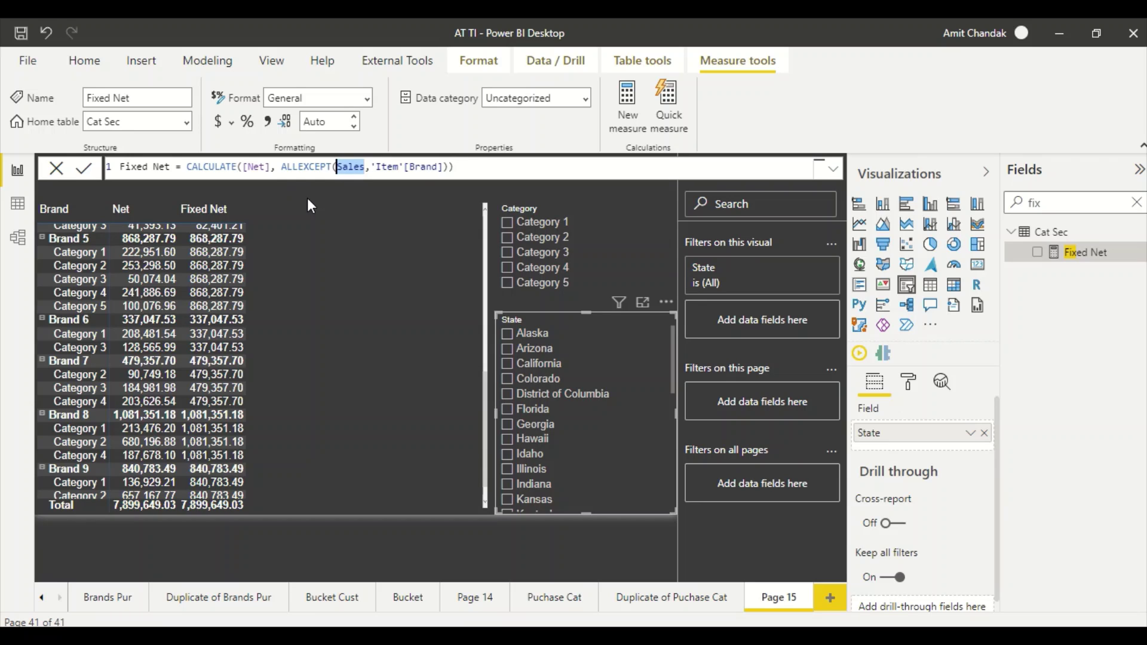
drag(370, 167, 443, 167)
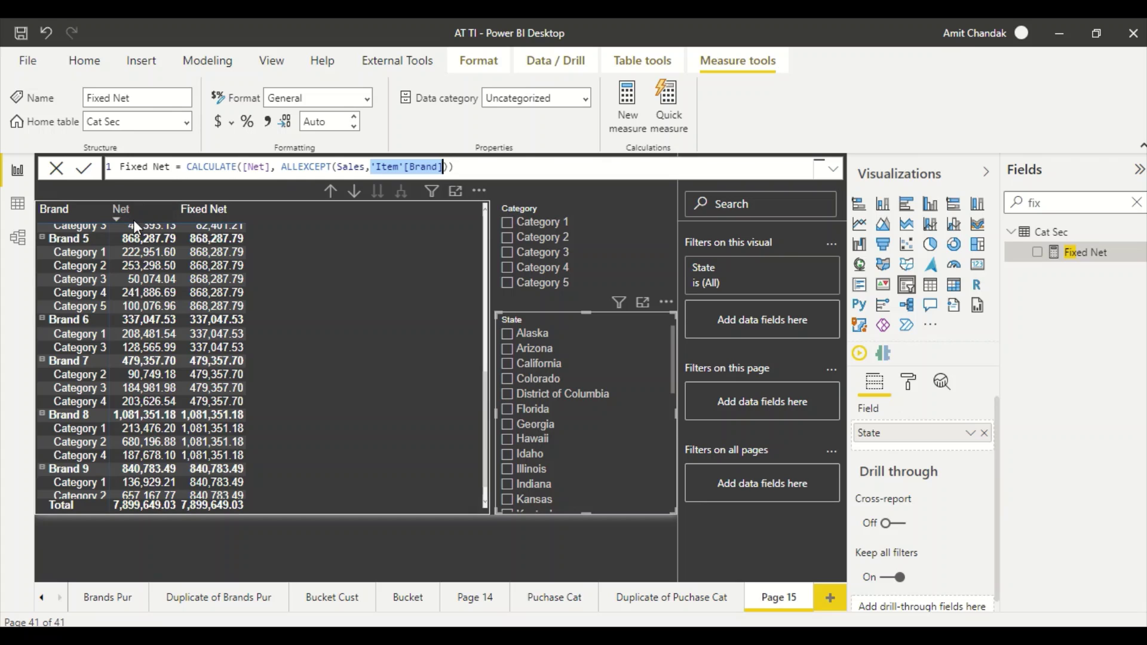
scroll(87, 291, up, 5)
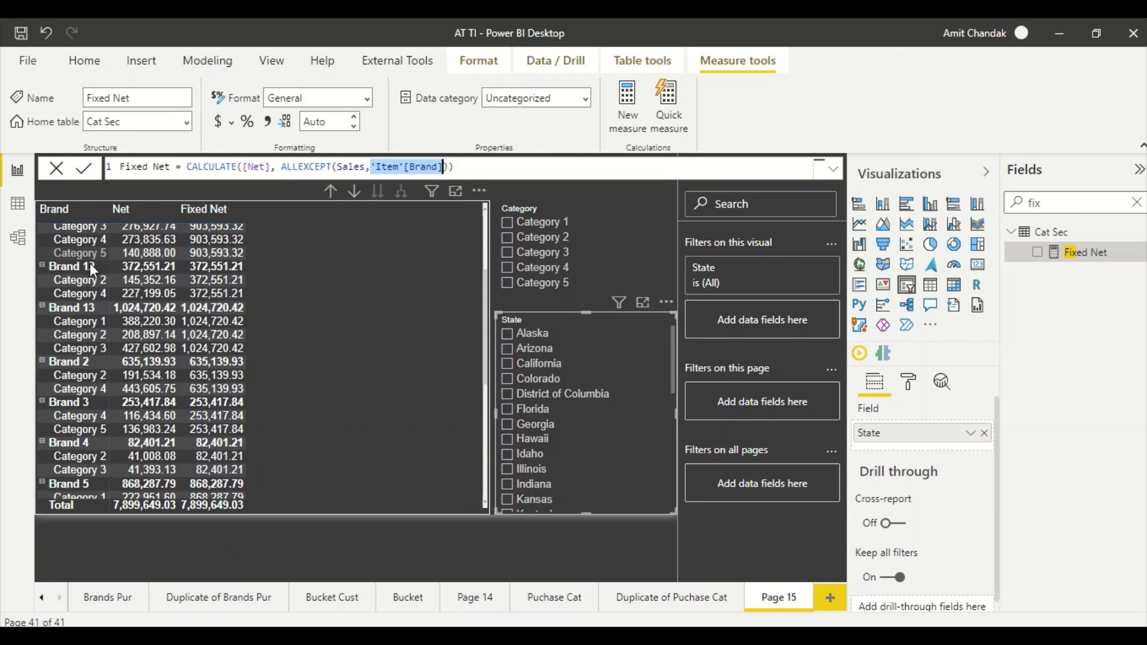
scroll(89, 263, up, 3)
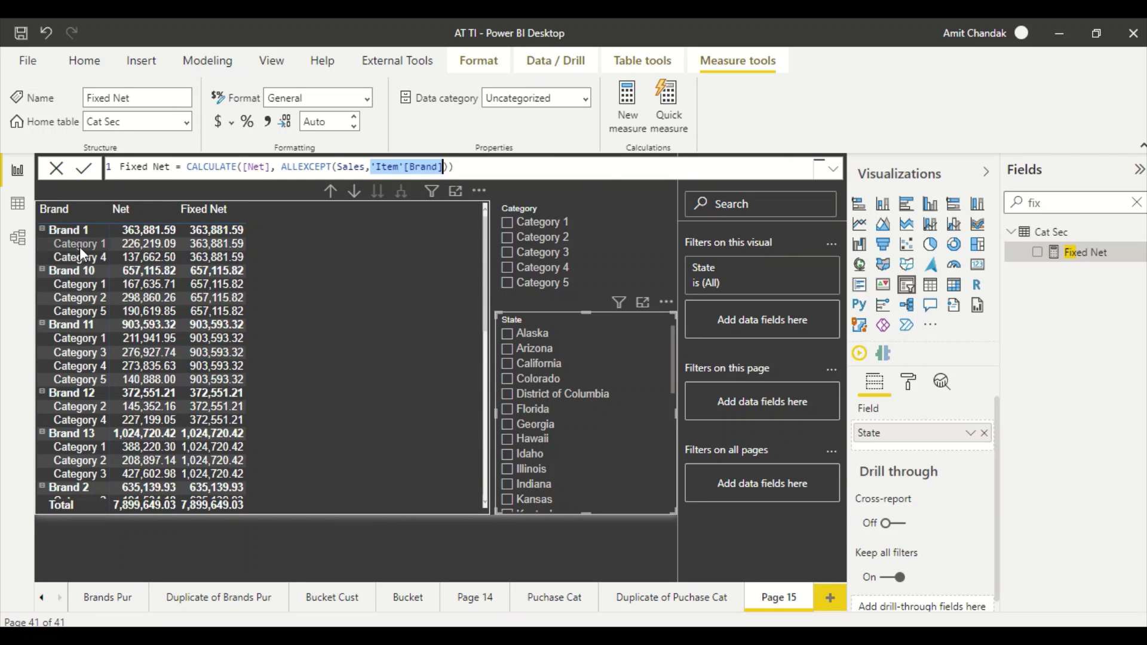